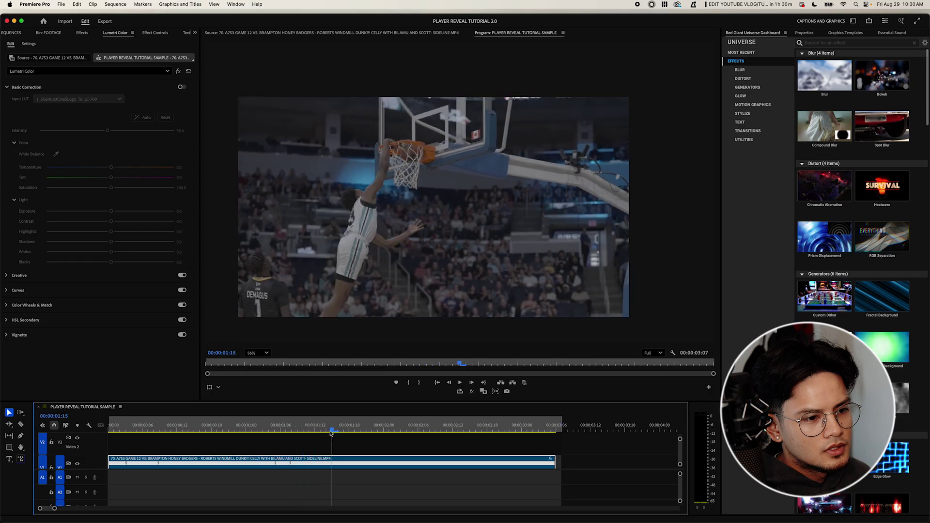
Play and scrub through the dunk clip, examining its speed ramp curve on the timeline from the start through the slow-motion section.
key(space)
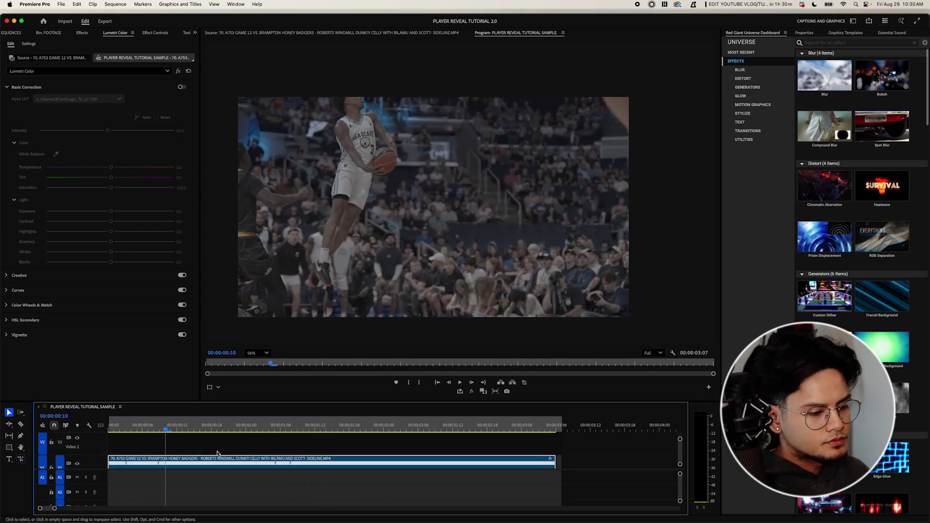
scroll(217, 453, down, 3)
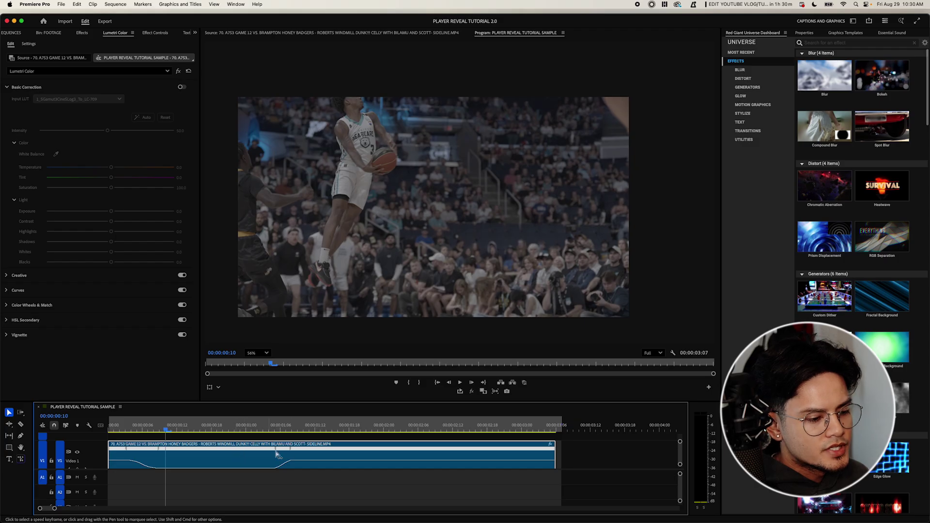
drag(132, 428, 92, 428)
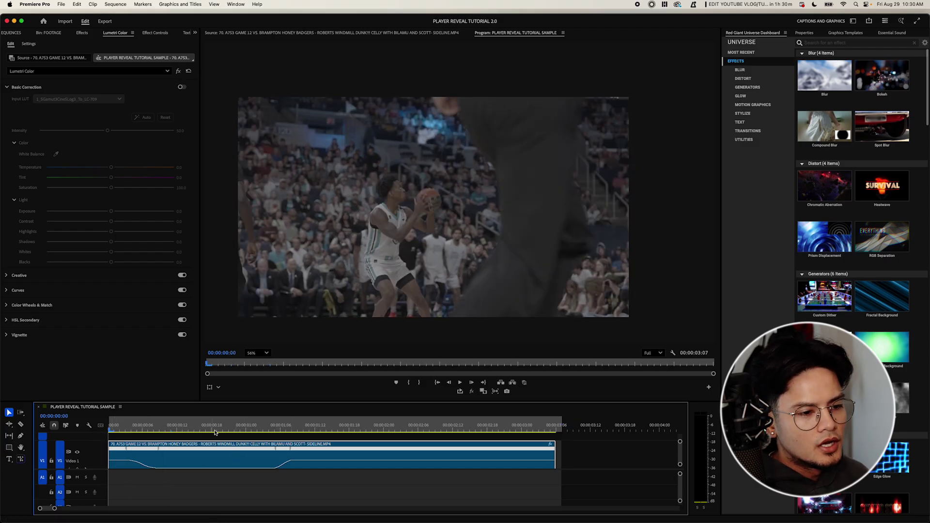
key(space)
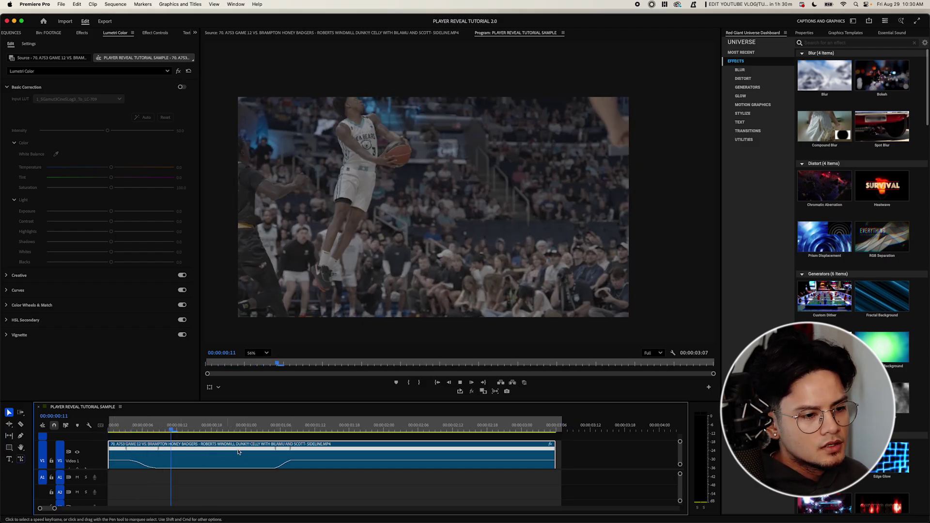
drag(196, 427, 171, 428)
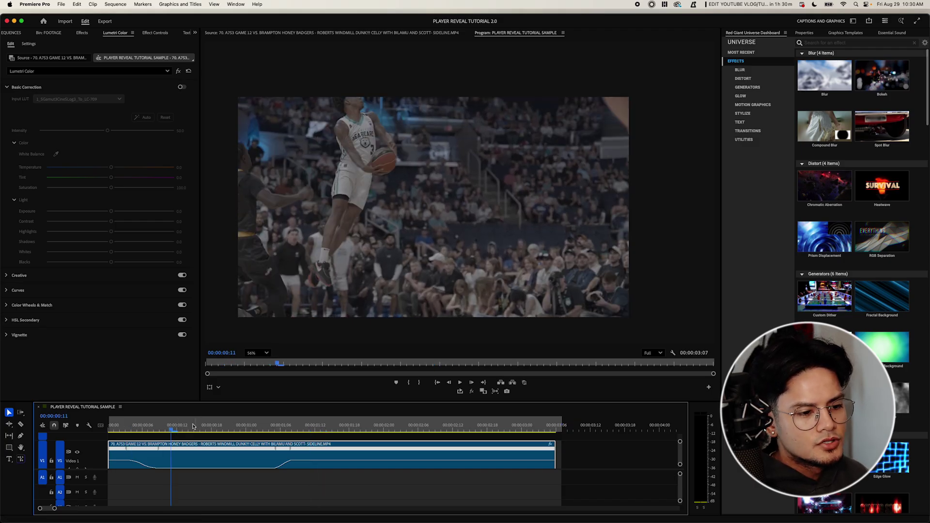
click(155, 428)
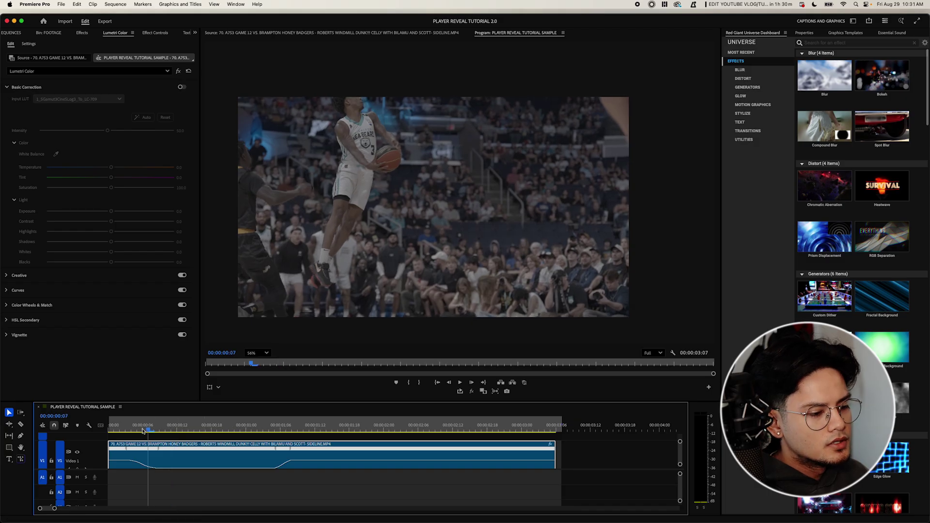
drag(161, 430, 211, 427)
scroll(275, 463, down, 1)
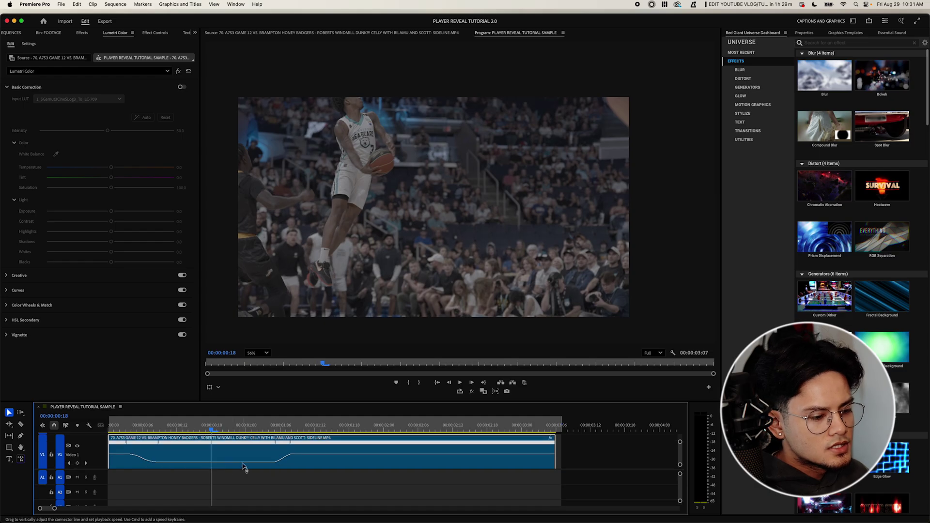
drag(243, 475, 243, 477)
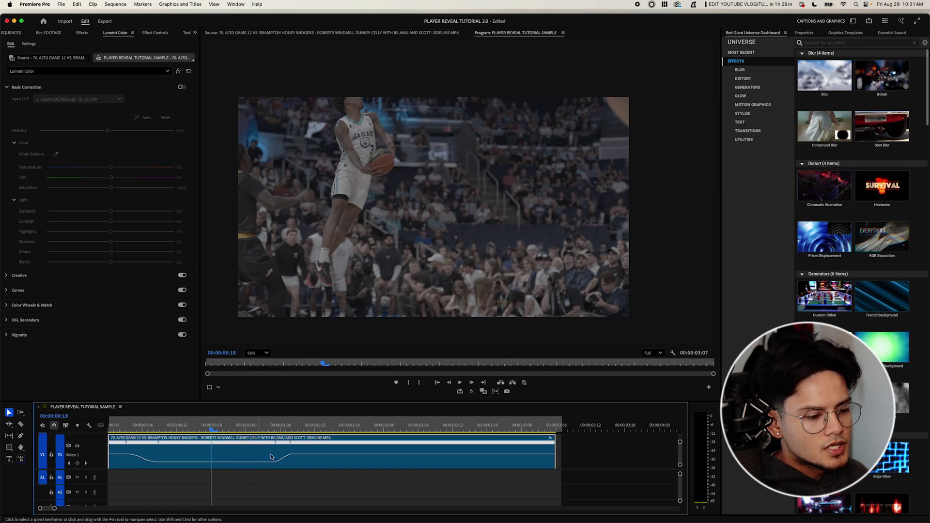
Try Optical Flow and Frame Blending time interpolation on the dunk clip, previewing playback from the start.
right_click(374, 449)
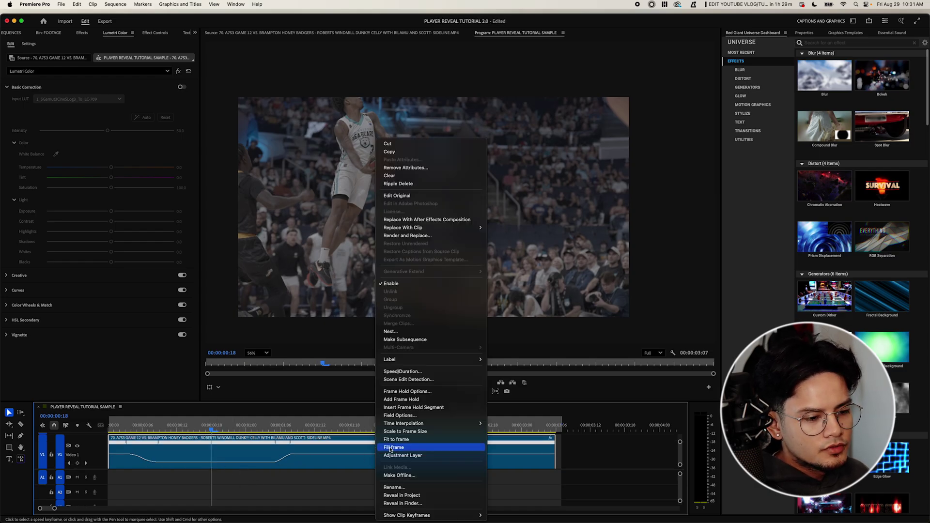
mouse_move(434, 423)
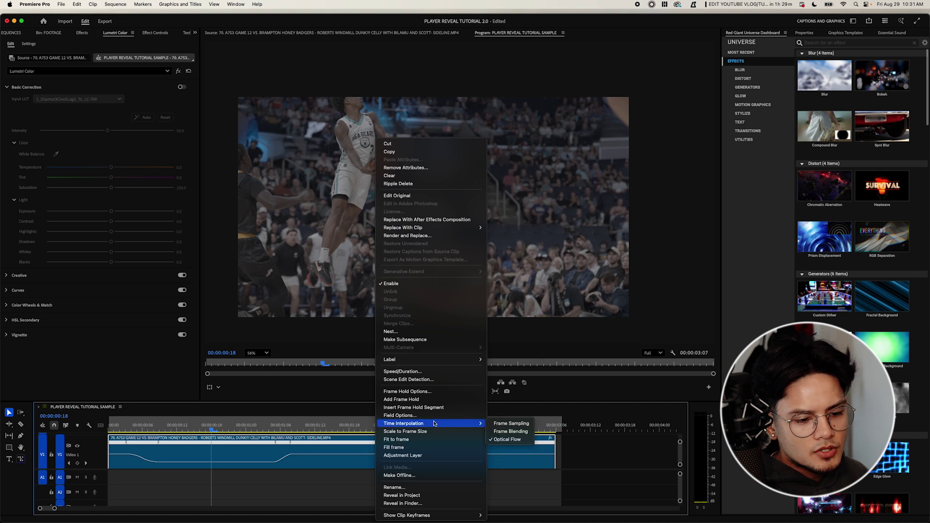
click(501, 439)
key(Home)
key(space)
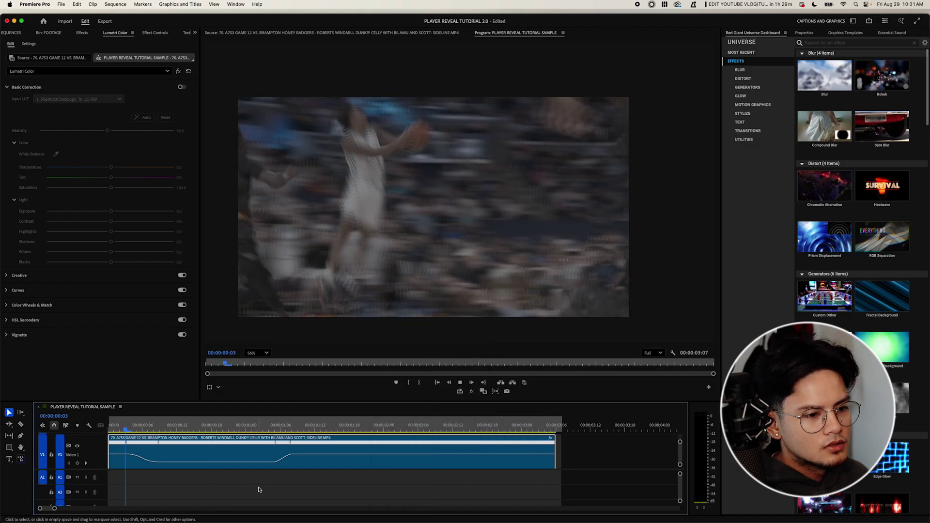
key(space)
right_click(326, 444)
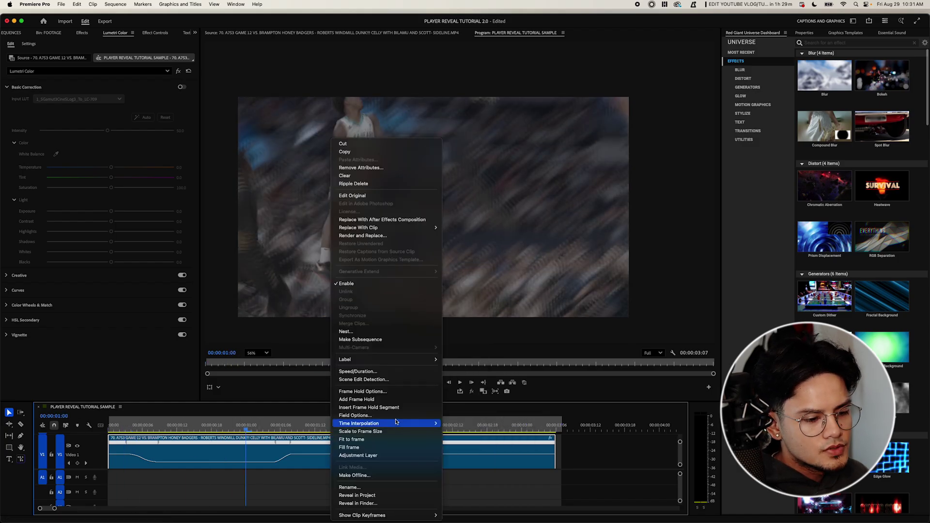
click(463, 431)
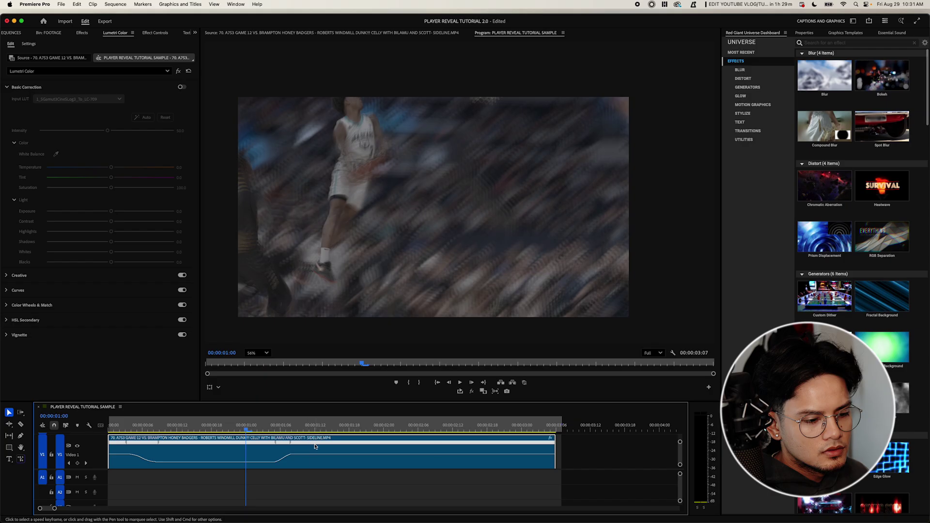
Switch the dunk clip's time interpolation to Frame Sampling and preview the speed ramp from the start.
right_click(316, 446)
mouse_move(387, 423)
click(450, 424)
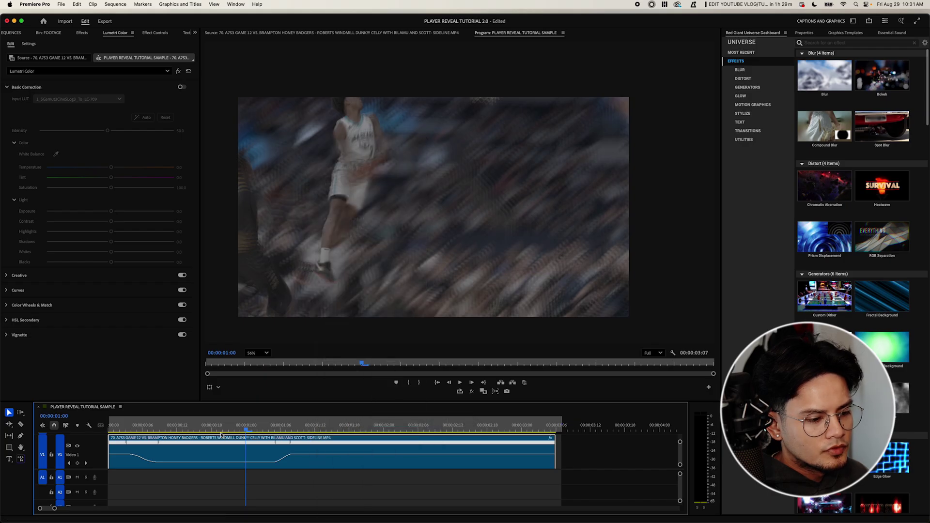
key(space)
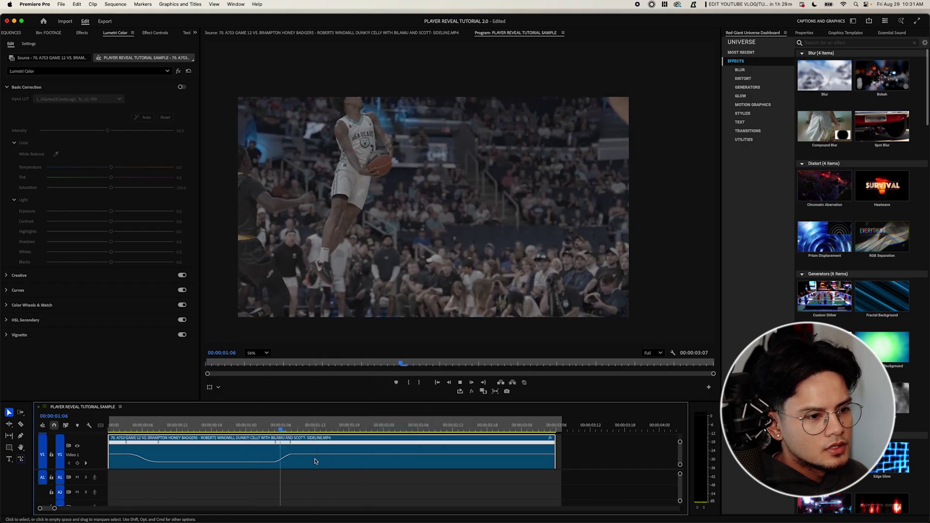
key(space)
drag(138, 426, 96, 425)
key(space)
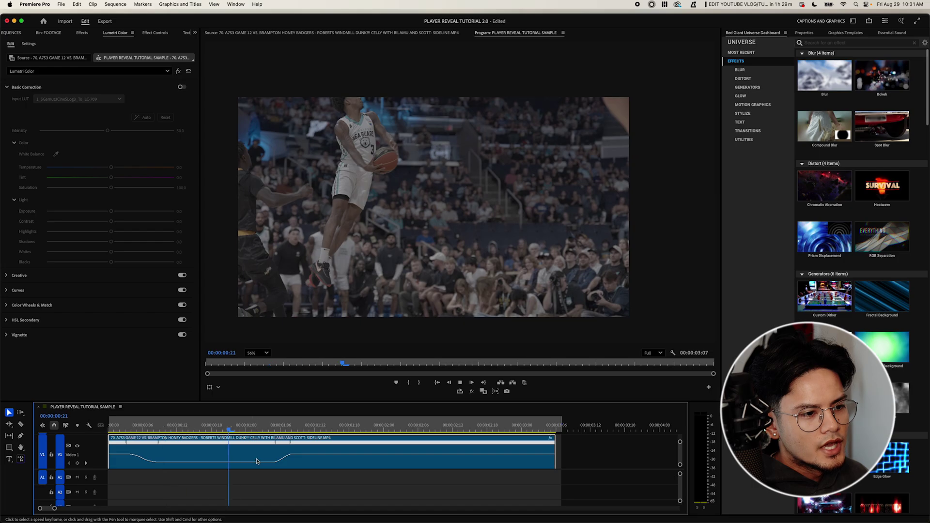
key(Home)
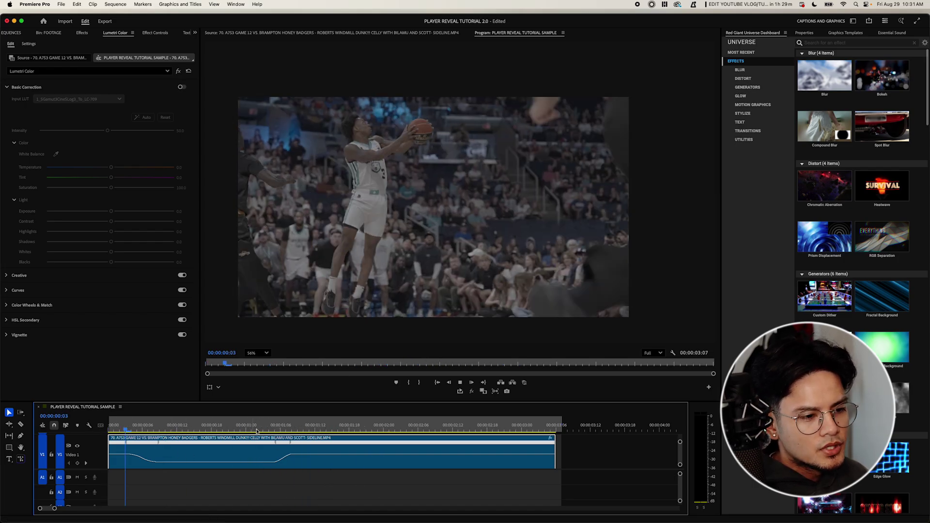
Set the dunk clip's time interpolation to Optical Flow and preview it from the start.
right_click(344, 453)
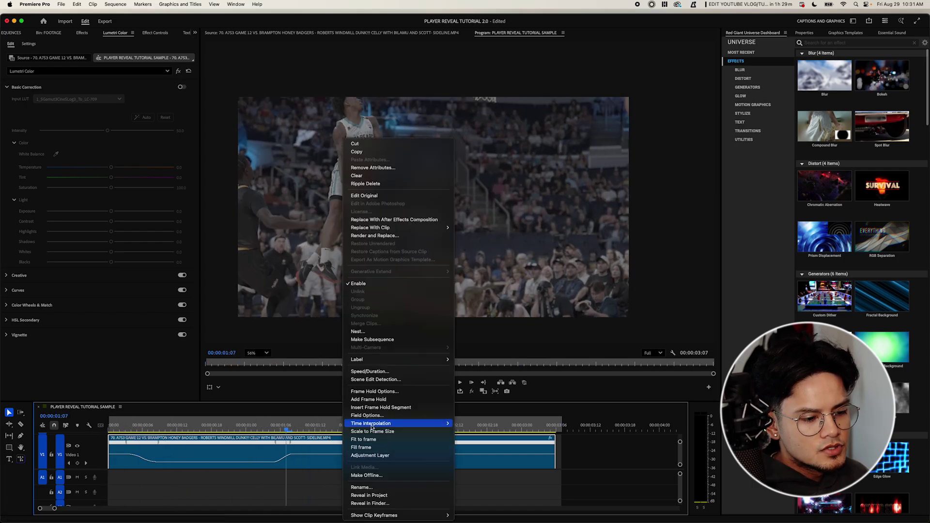
mouse_move(371, 426)
click(476, 440)
key(Home)
key(space)
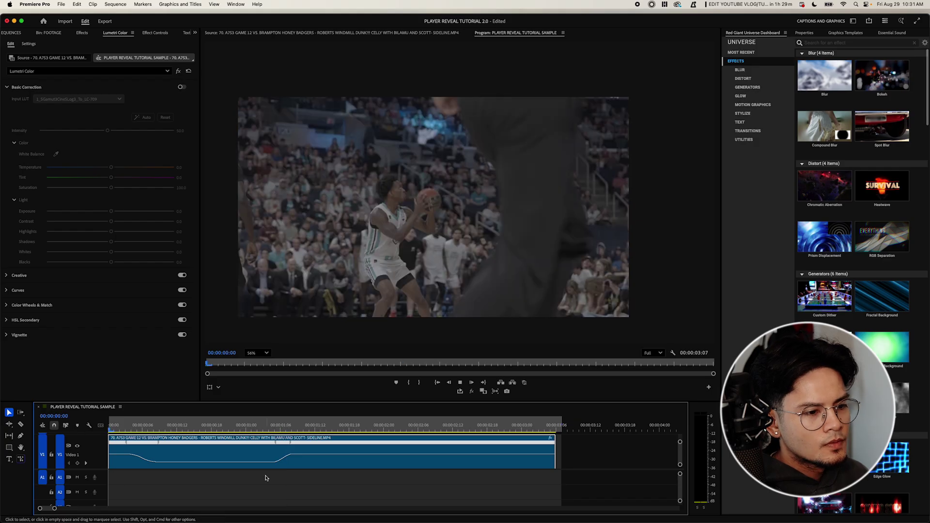
key(space)
Replay the sequence from the start to examine how smoothly the slow-motion section plays, returning to the first frame.
drag(147, 426, 109, 426)
key(space)
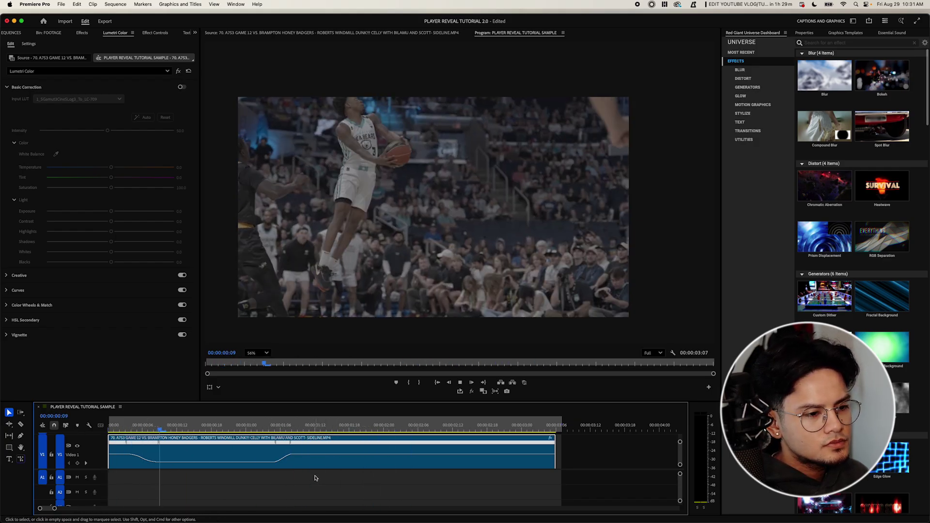
key(space)
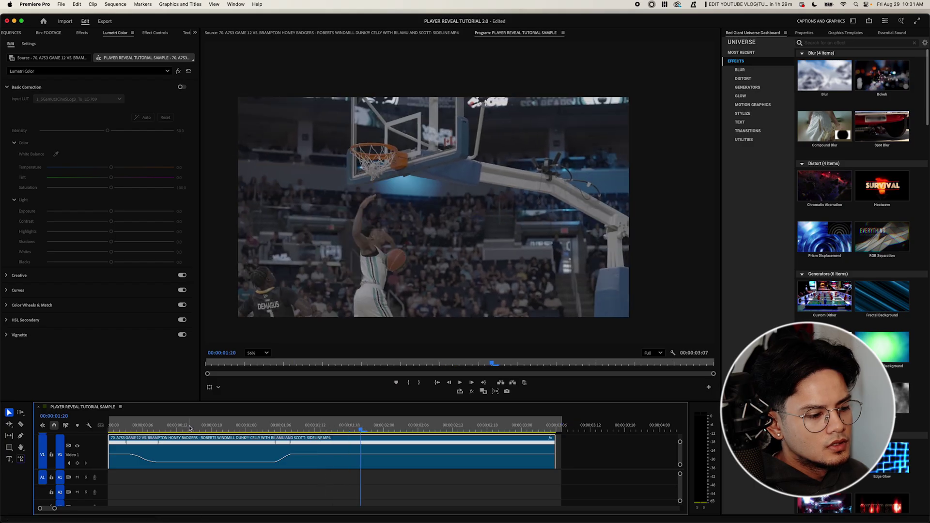
drag(188, 428, 109, 428)
key(space)
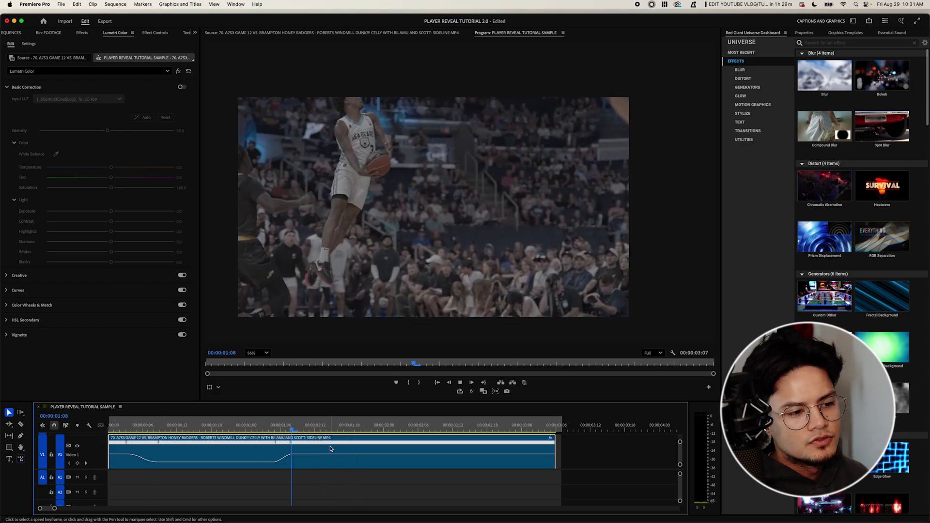
key(space)
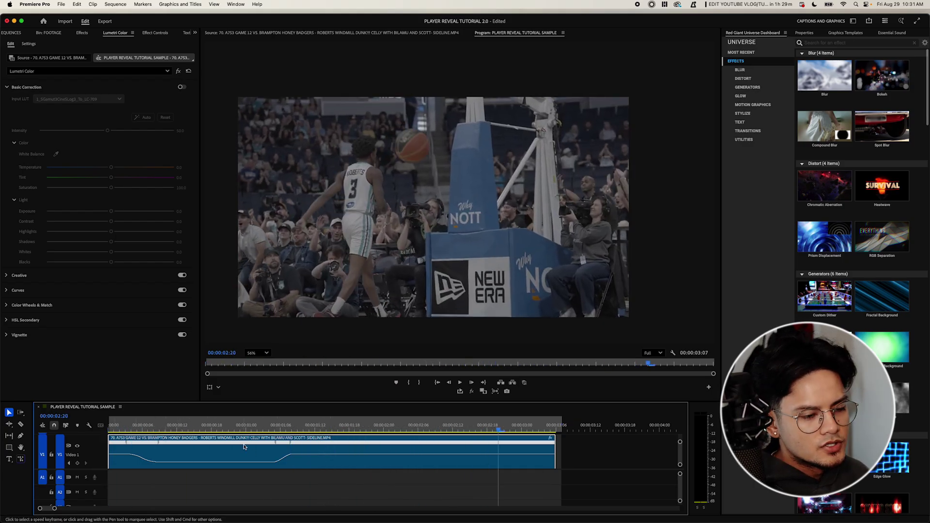
key(Home)
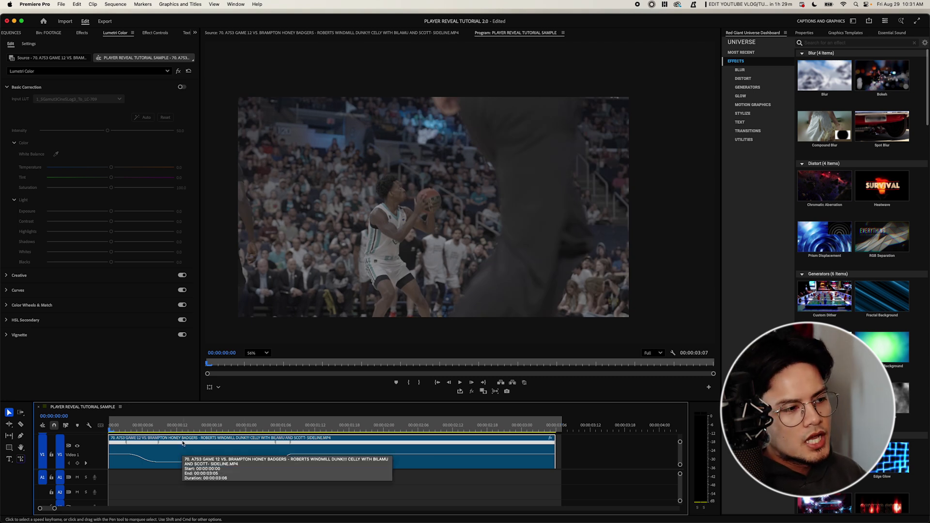
Enable Lumetri Basic Correction with its input LUT on the dunk clip and preview the corrected footage from the start.
click(232, 498)
click(207, 445)
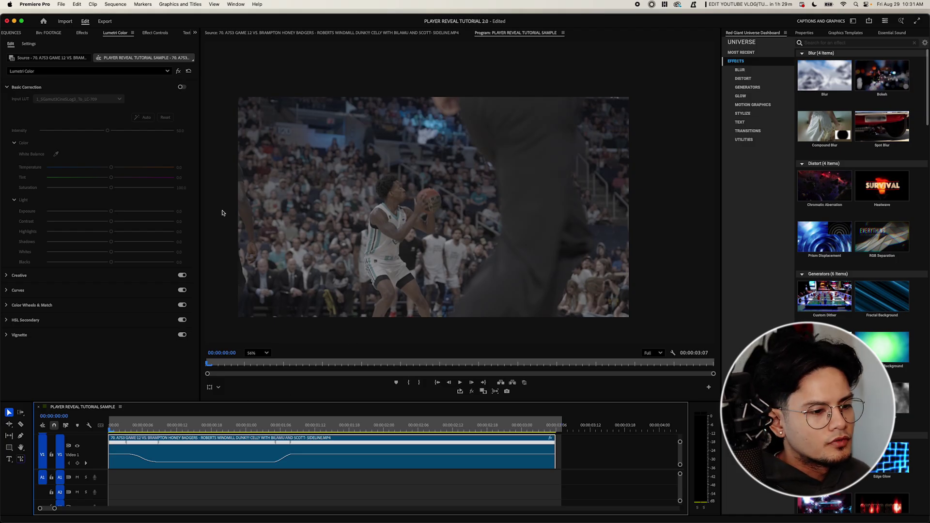
click(180, 88)
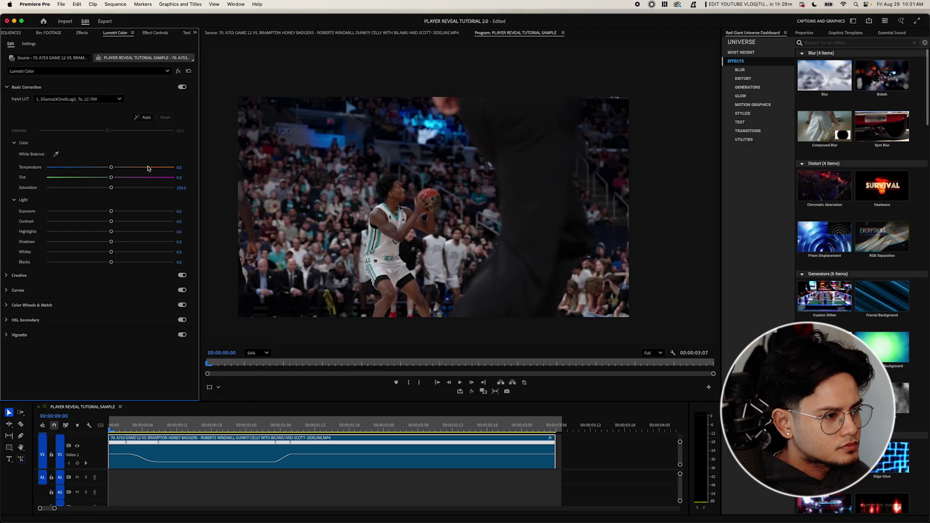
drag(112, 429, 185, 431)
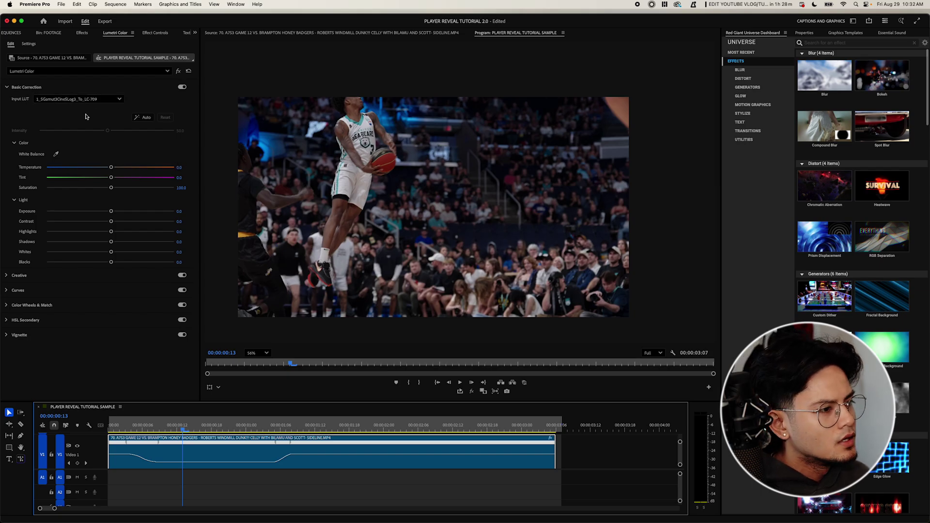
drag(169, 427, 110, 427)
key(space)
key(space)
key(Home)
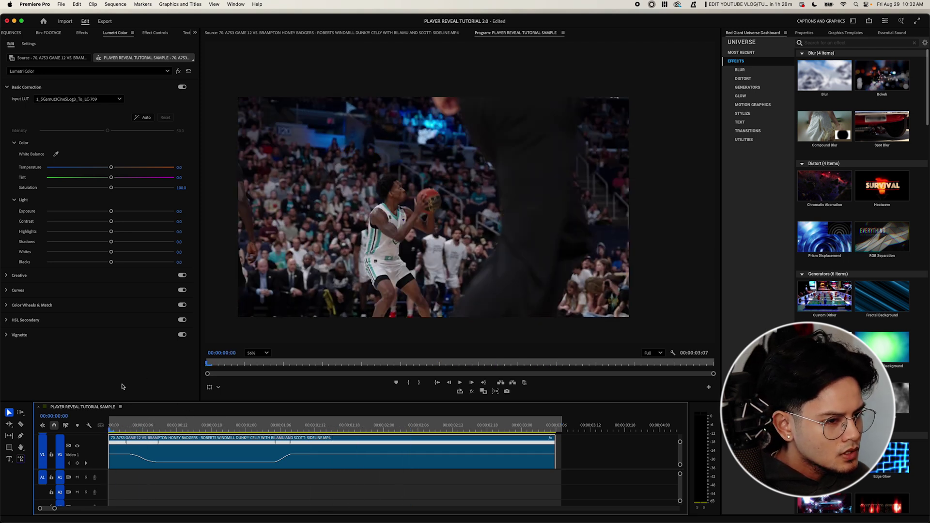
Apply the BLACK MAMBA.cube LUT as the clip's Creative look and preview the graded footage.
click(20, 276)
click(109, 425)
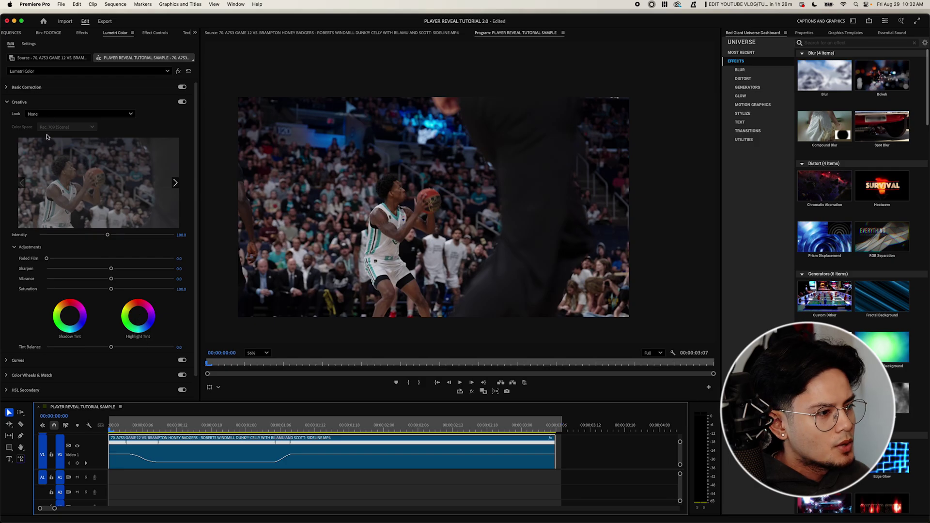
click(32, 114)
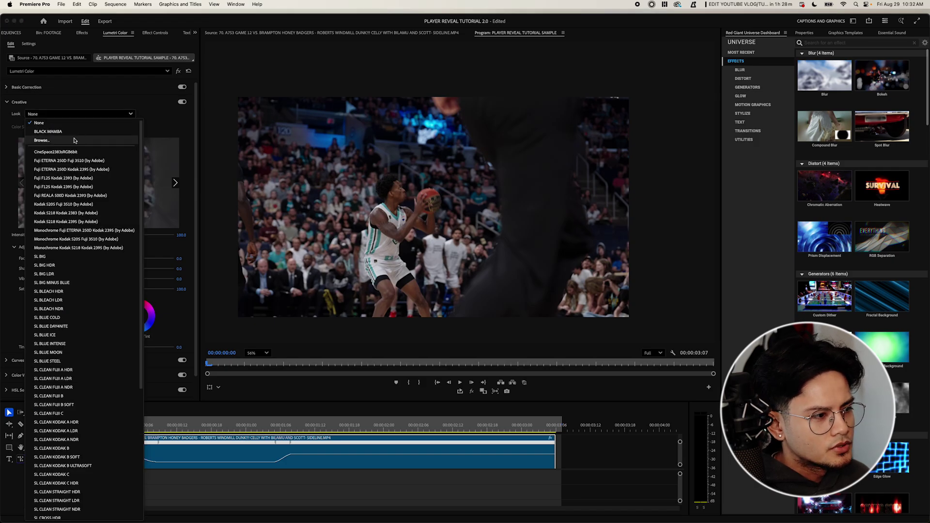
click(63, 133)
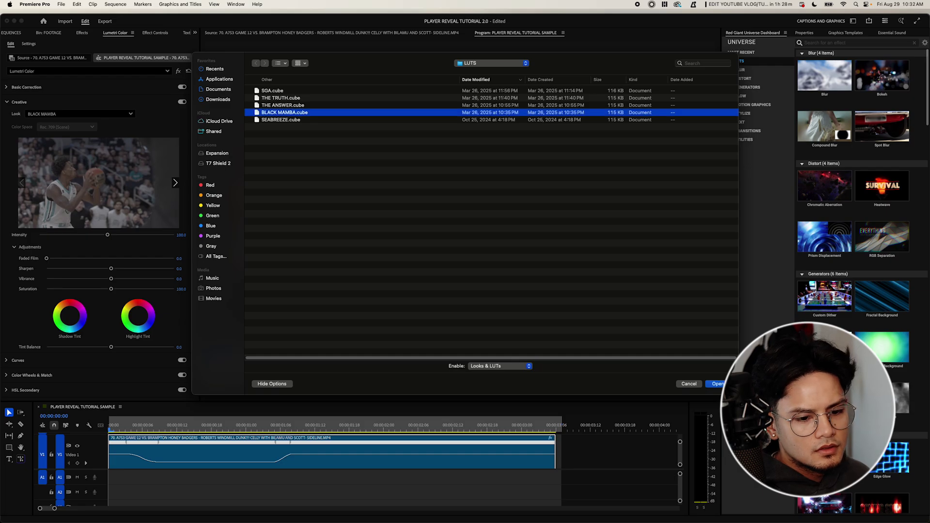
key(Return)
key(space)
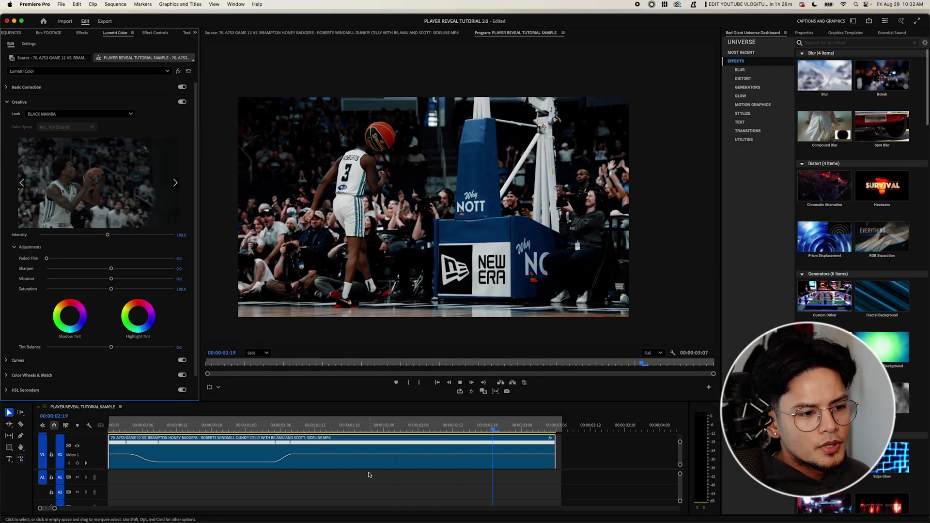
Lower the BLACK MAMBA look's intensity to 70 and review the grade across the sequence.
drag(133, 426, 246, 433)
click(184, 235)
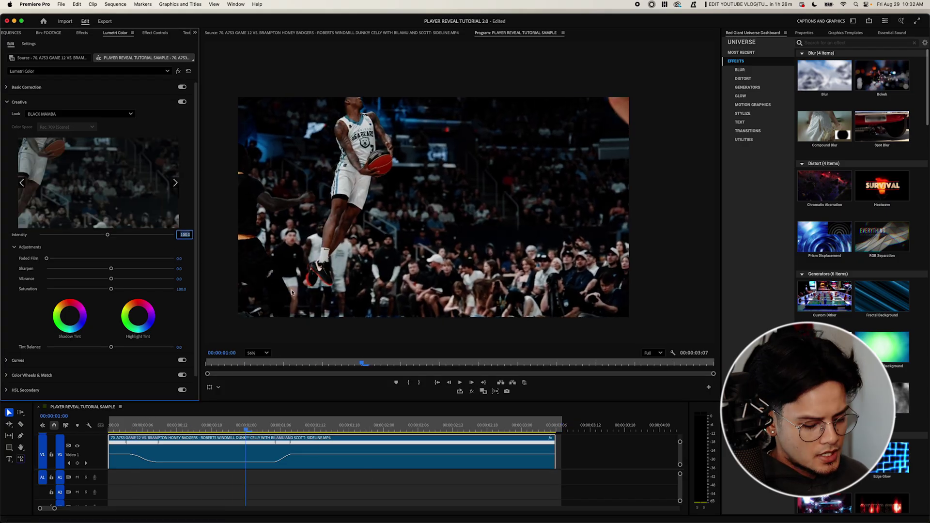
drag(165, 428, 110, 428)
key(space)
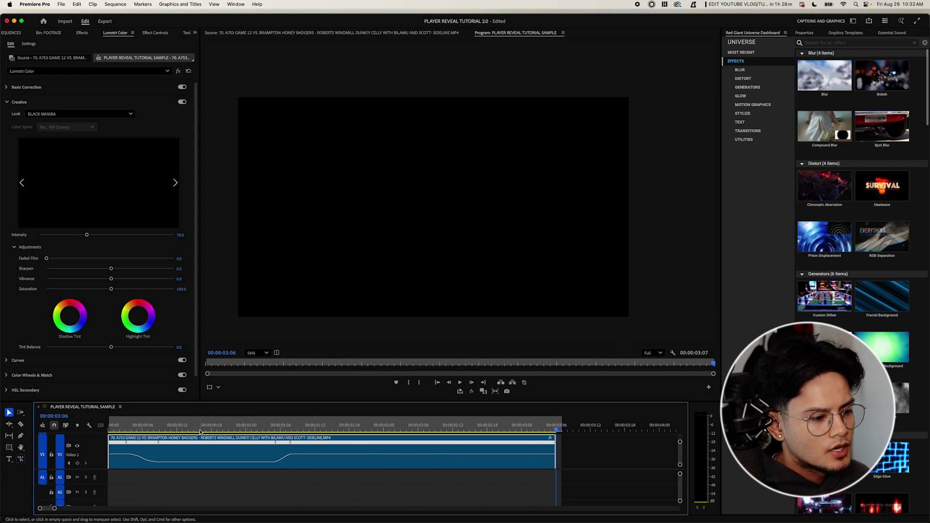
drag(228, 428, 240, 428)
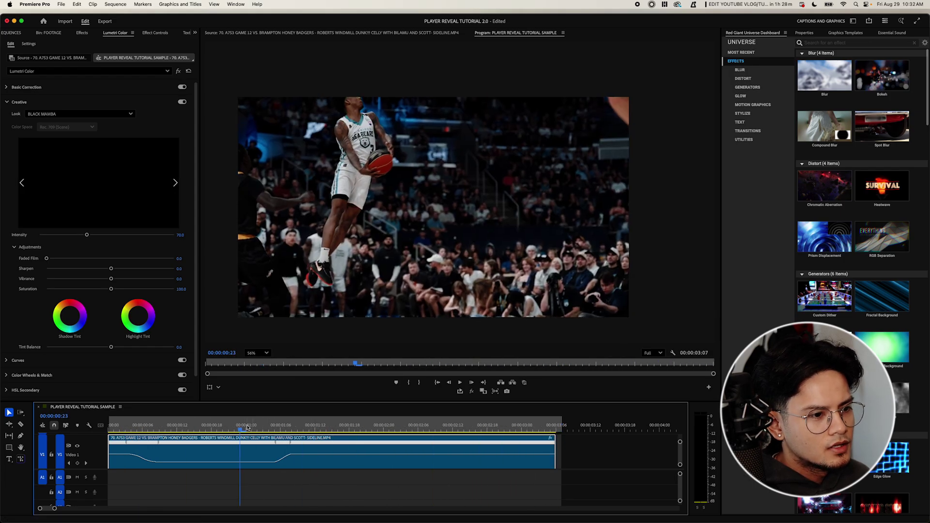
Set Basic Correction Whites to about 42, Shadows to 11.4 and Blacks to about -28 on the dunk clip, and preview from the start.
click(13, 88)
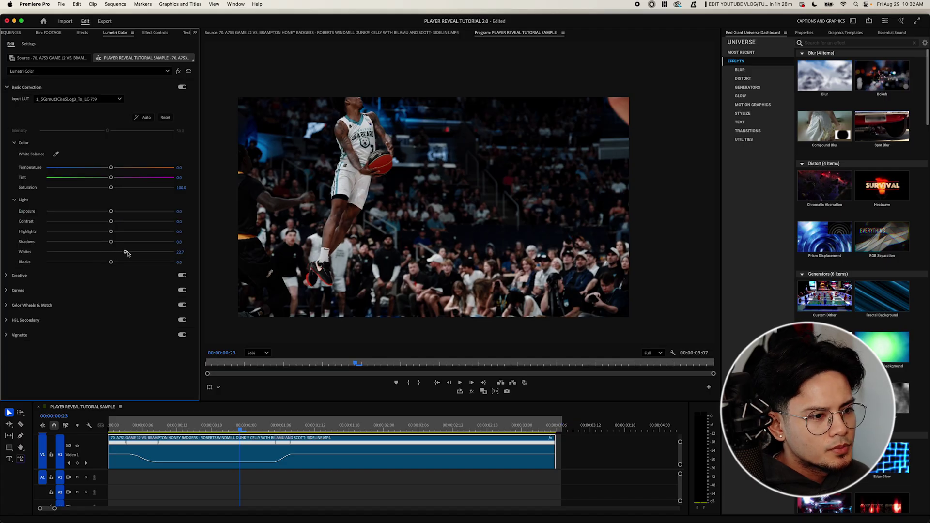
drag(126, 252, 136, 253)
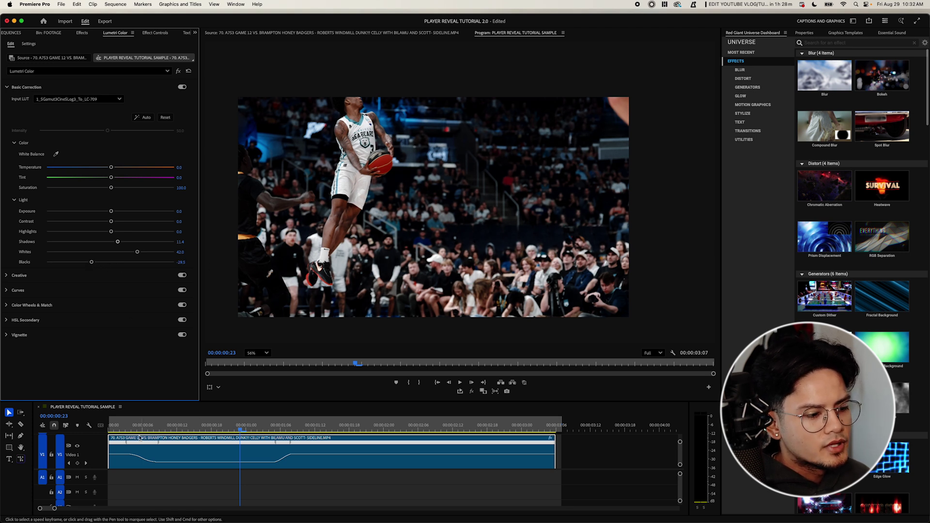
drag(131, 420, 98, 428)
key(space)
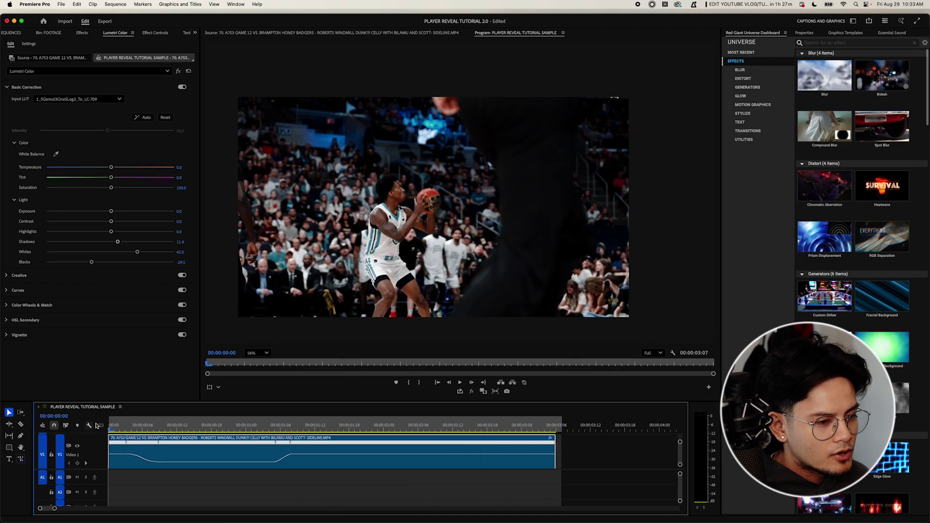
key(space)
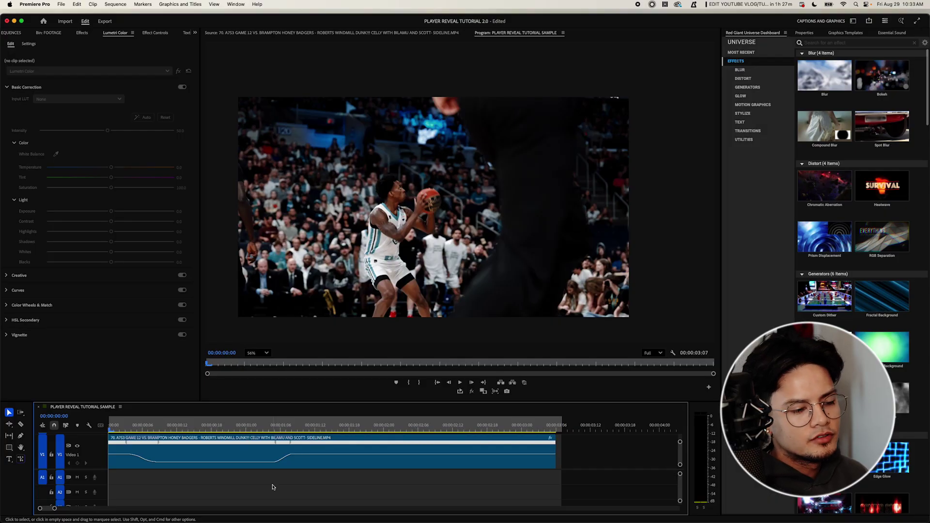
Replace the dunk clip with an After Effects composition and preview the linked composition in After Effects.
right_click(239, 444)
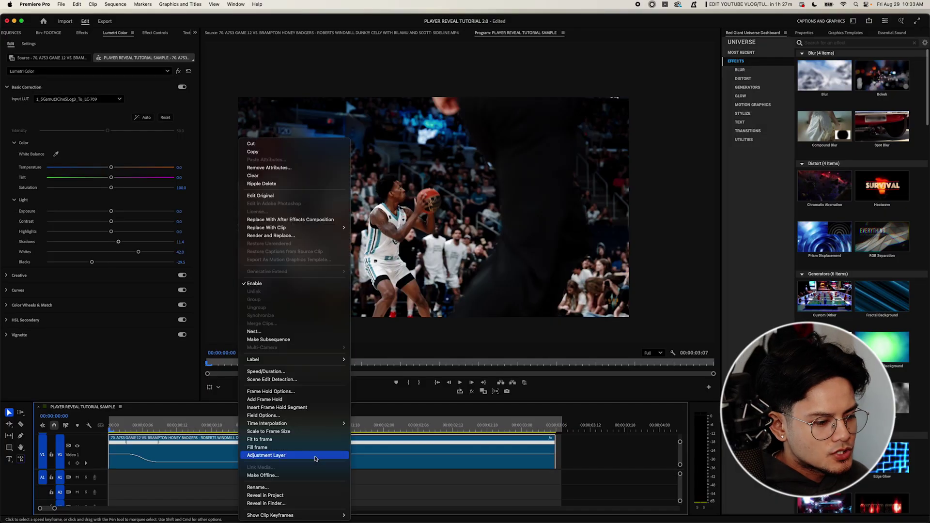
click(270, 221)
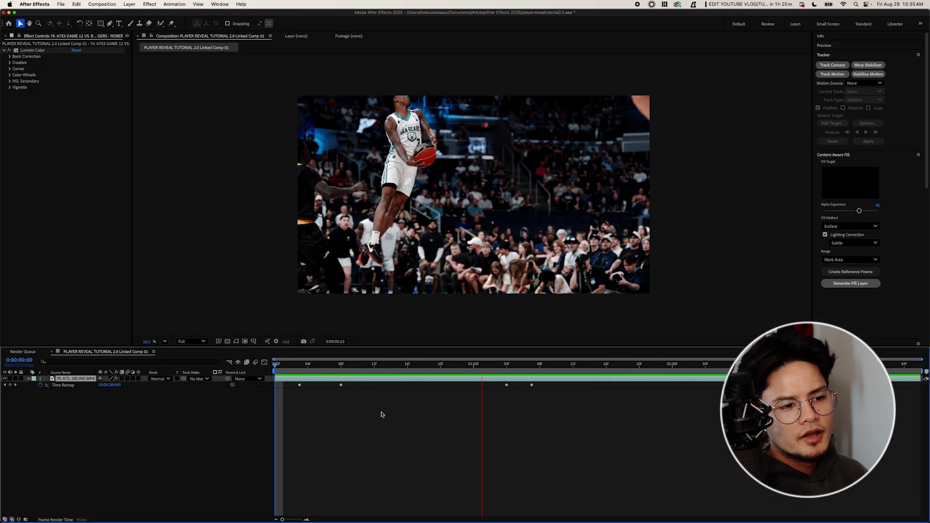
key(space)
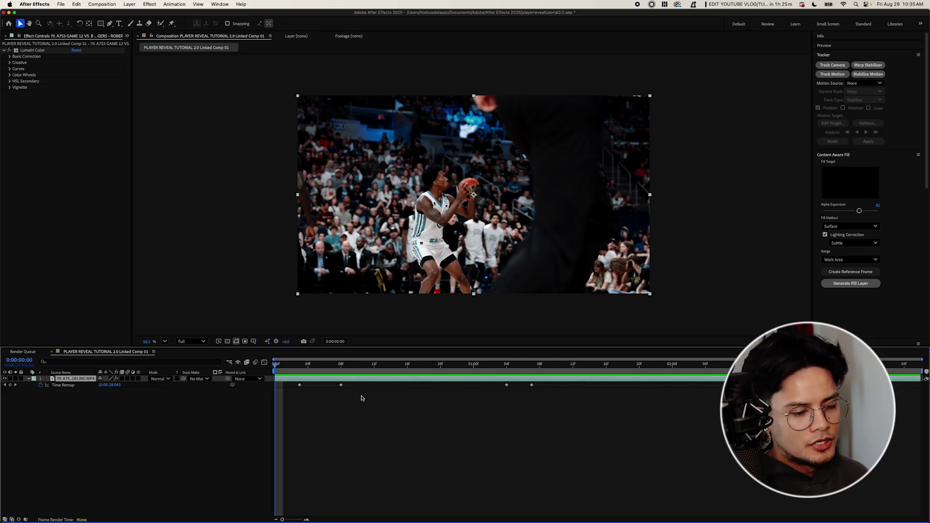
key(space)
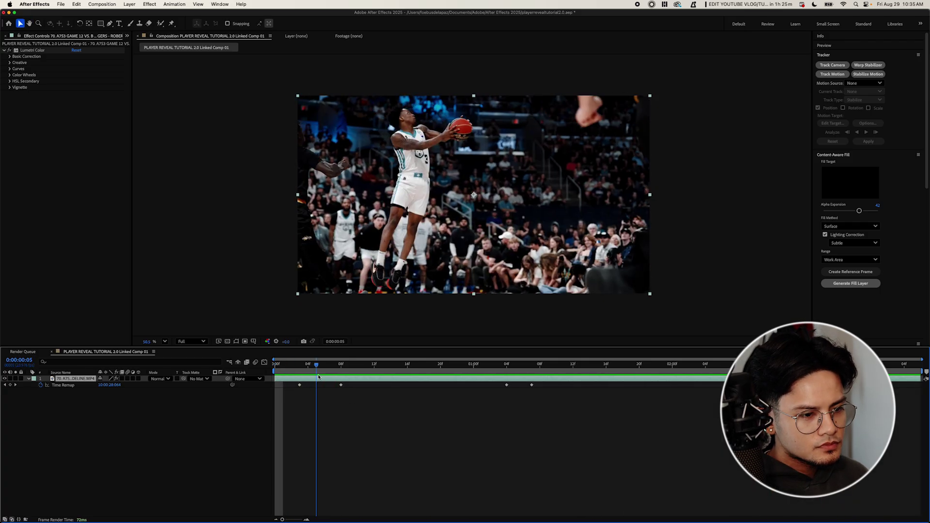
key(space)
key(space)
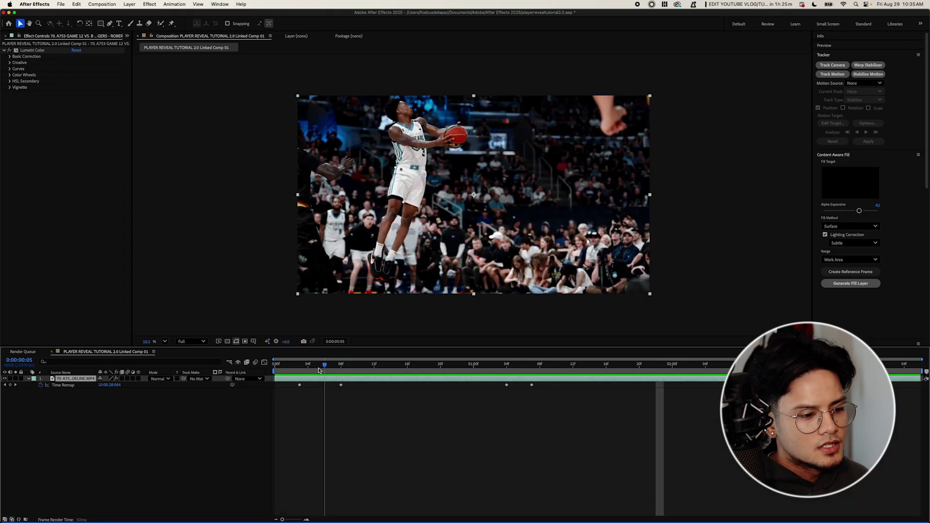
key(space)
Set the dunk layer's frame blending to Pixel Motion and preview the slow motion from the first frame.
click(379, 416)
drag(334, 365, 275, 366)
right_click(74, 379)
mouse_move(138, 347)
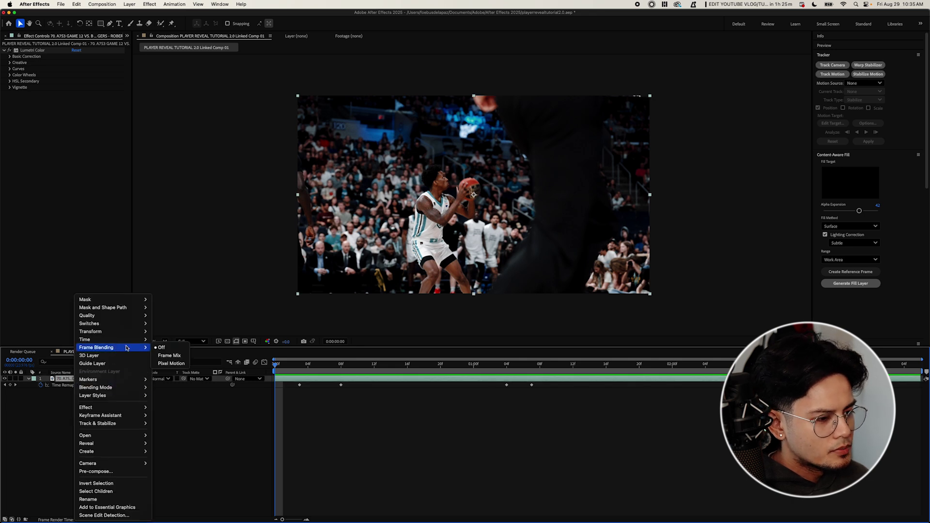
click(176, 364)
click(340, 421)
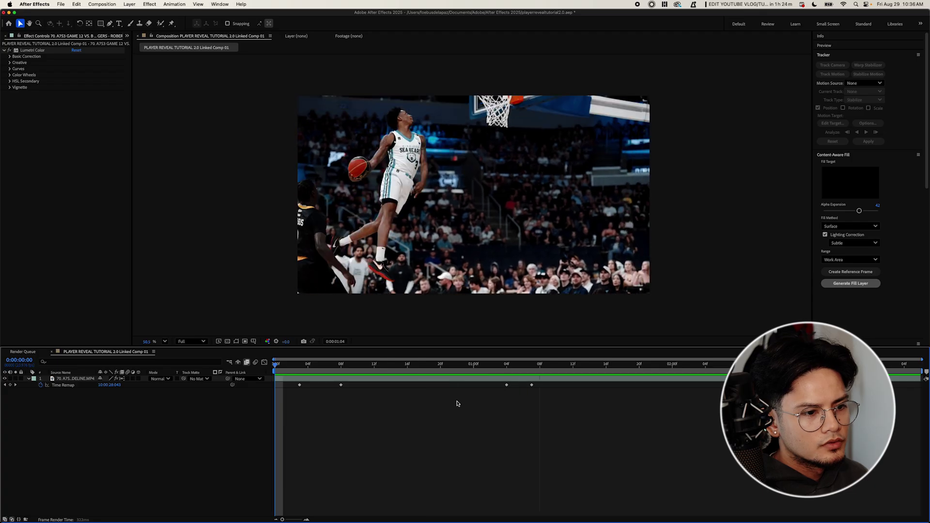
key(space)
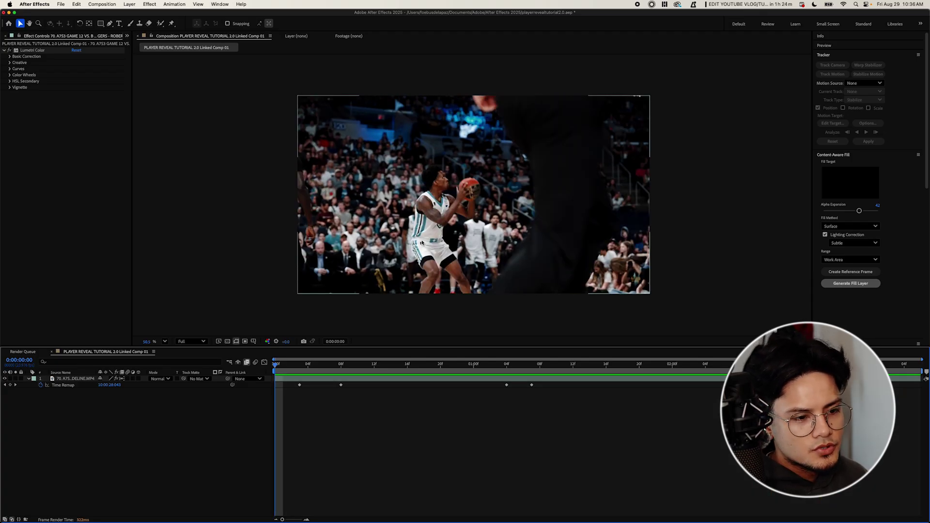
Add an adjustment layer above the dunk footage and check the selection of both layers.
right_click(119, 420)
mouse_move(119, 421)
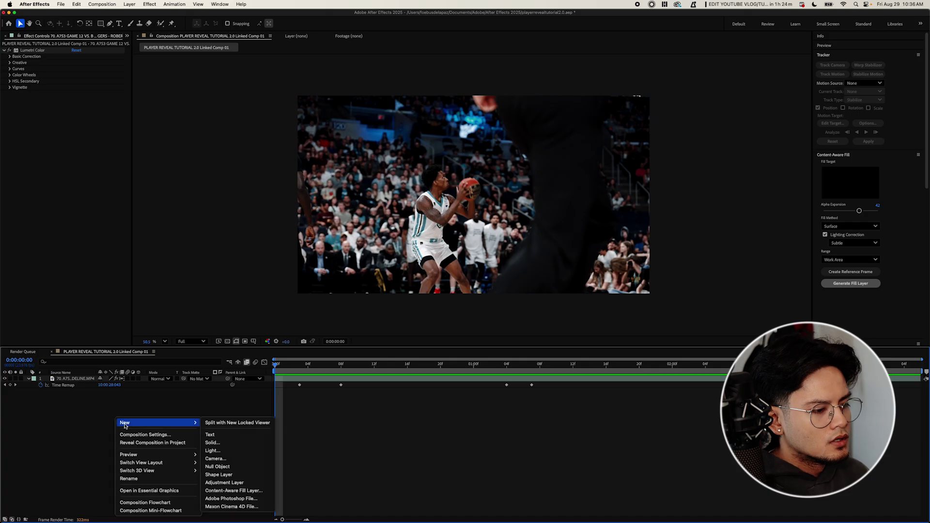
click(225, 482)
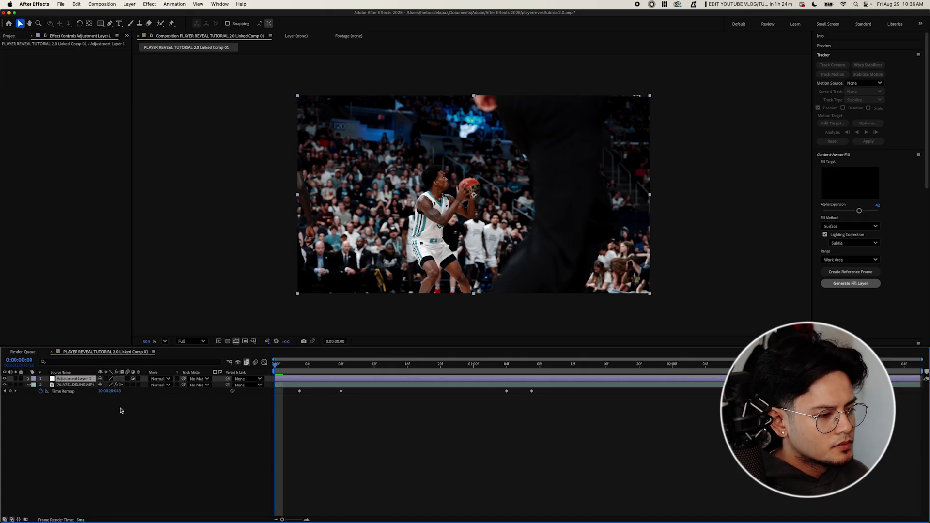
click(97, 412)
click(74, 379)
shift+click(80, 385)
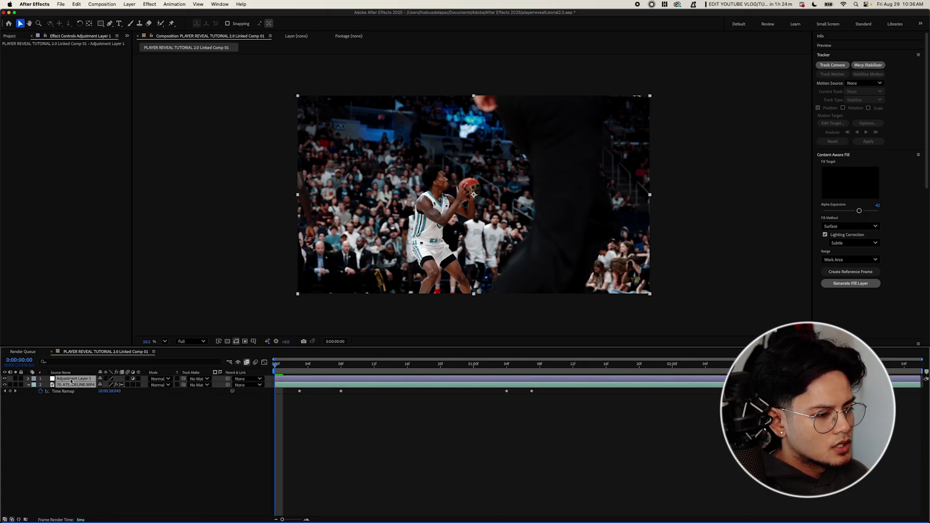
click(108, 429)
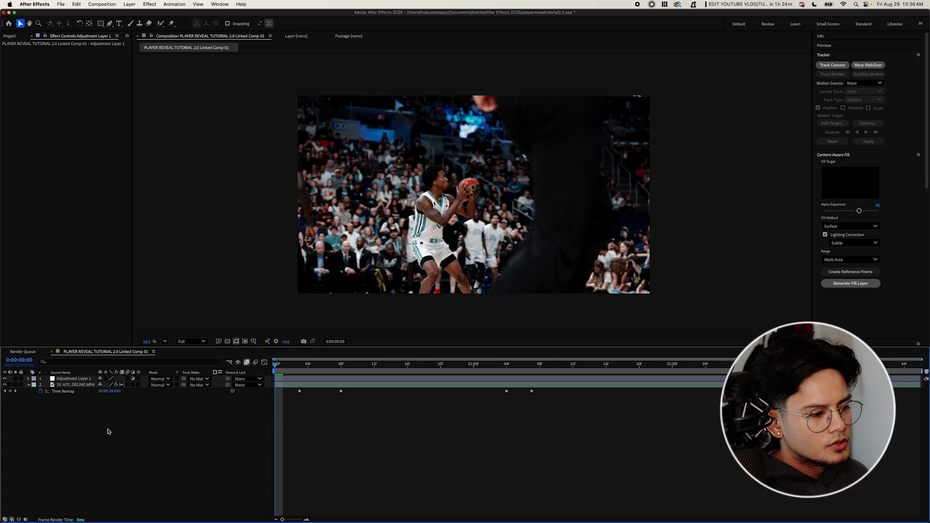
Try a Roto Brush stroke on the player's shoulder in the dunk layer, and remove both the Roto Brush effect and the adjustment layer.
click(76, 385)
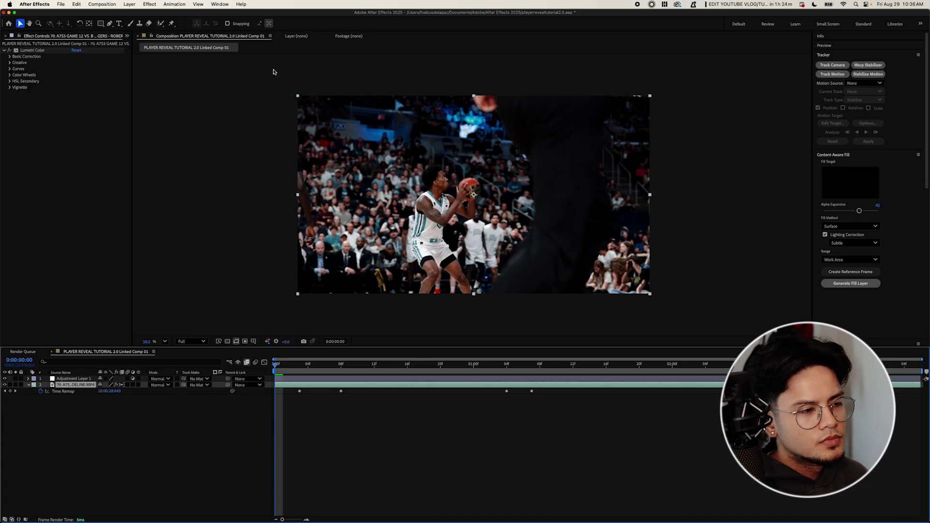
click(160, 24)
double_click(459, 218)
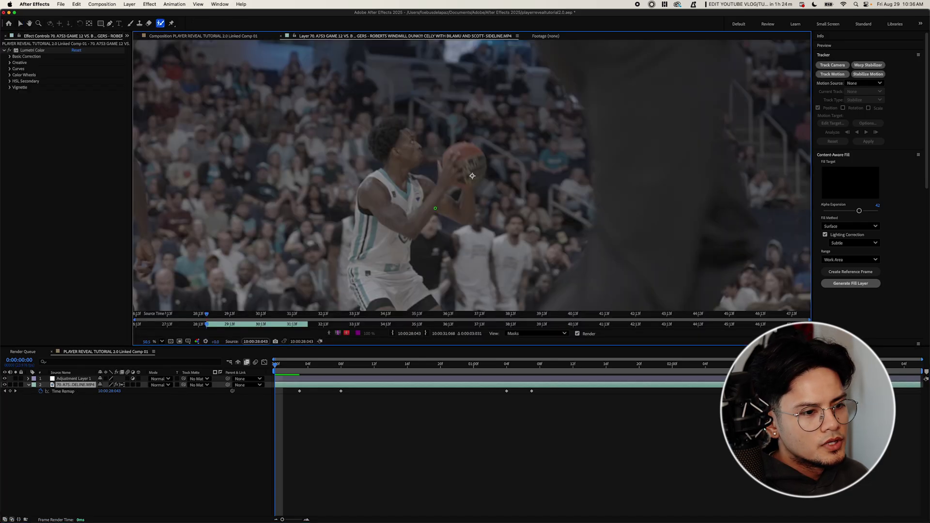
click(387, 185)
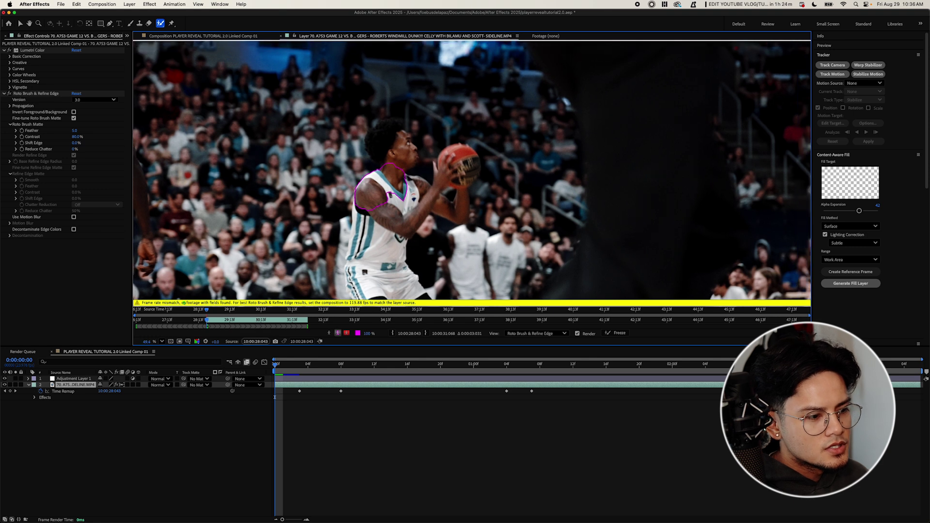
key(u)
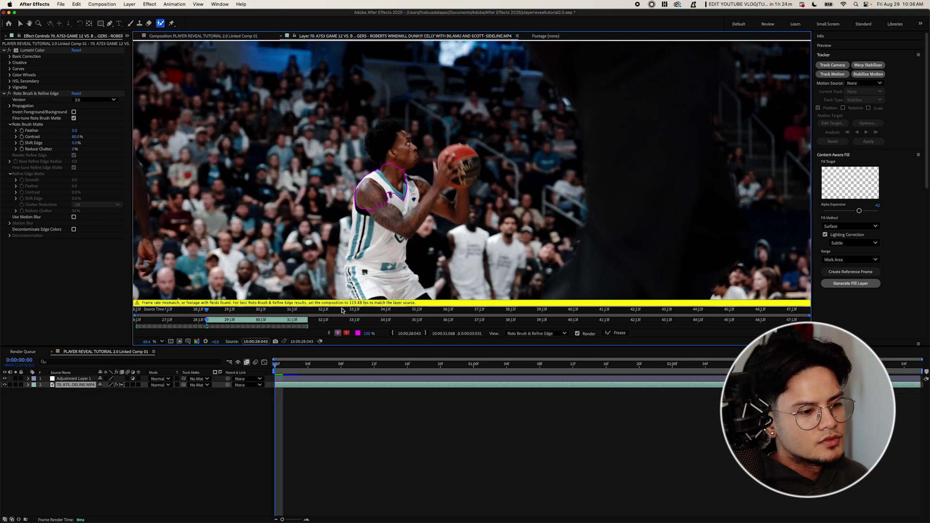
key(super+z)
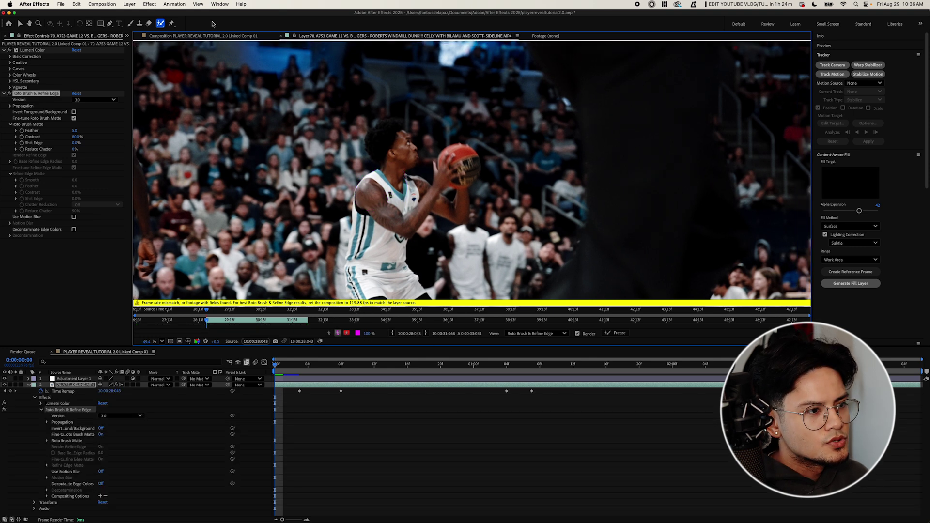
click(204, 35)
key(Delete)
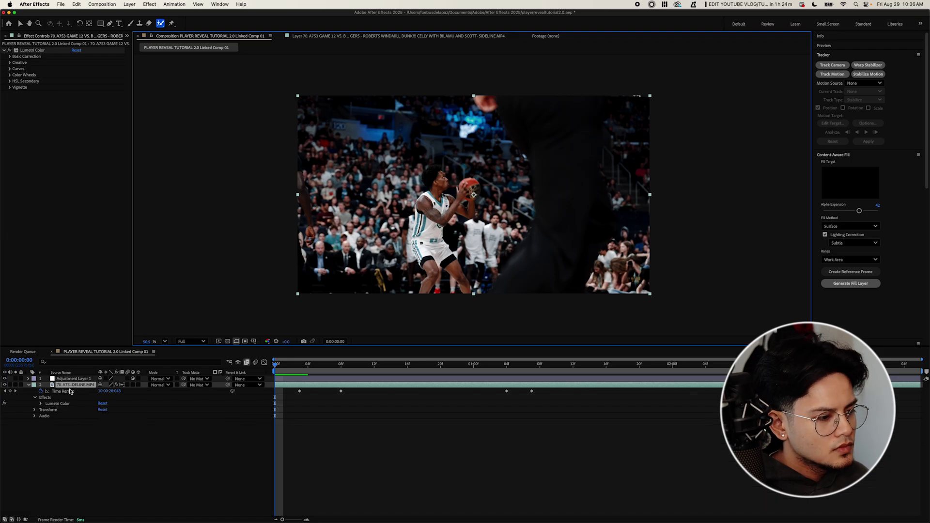
click(76, 378)
key(Delete)
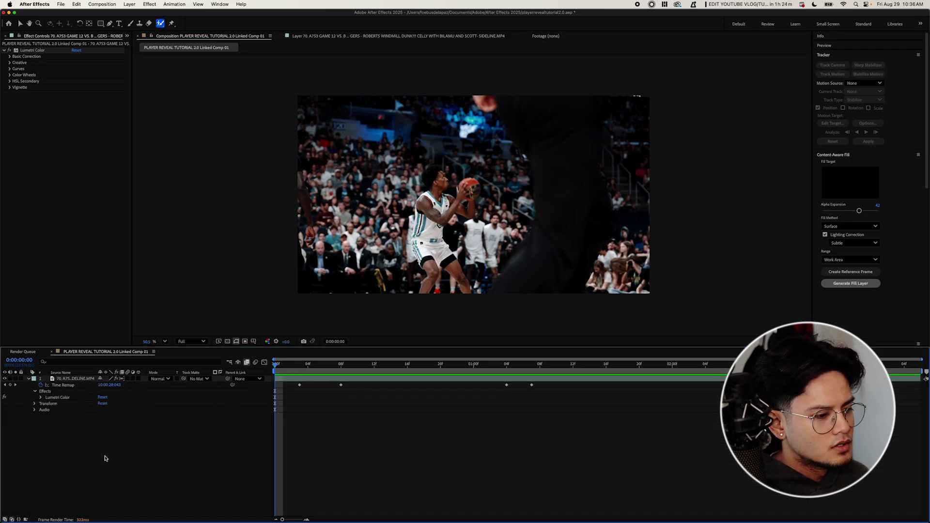
Create a new adjustment layer above the dunk footage in the linked composition.
right_click(114, 431)
right_click(88, 439)
mouse_move(140, 427)
click(203, 487)
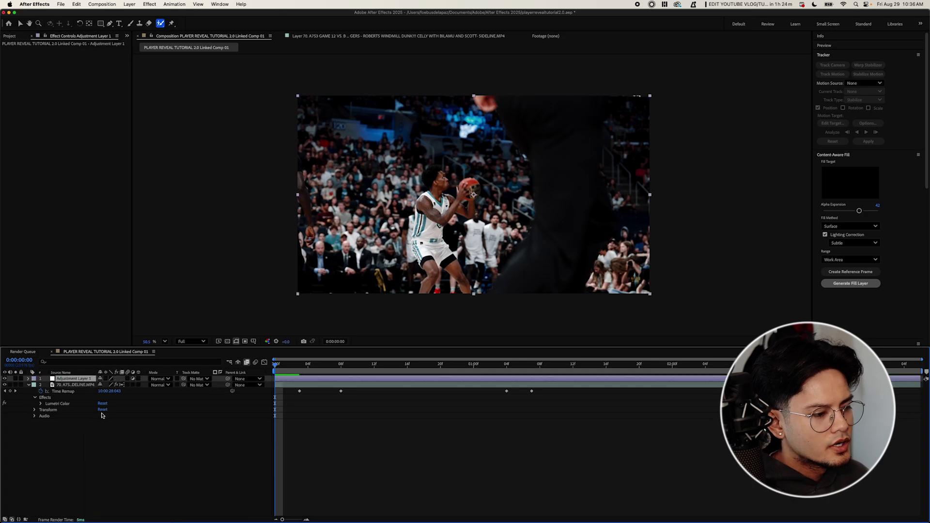
Pre-compose the adjustment layer and dunk footage as Pre-comp 1, moving all attributes into it, and preview the result.
right_click(70, 379)
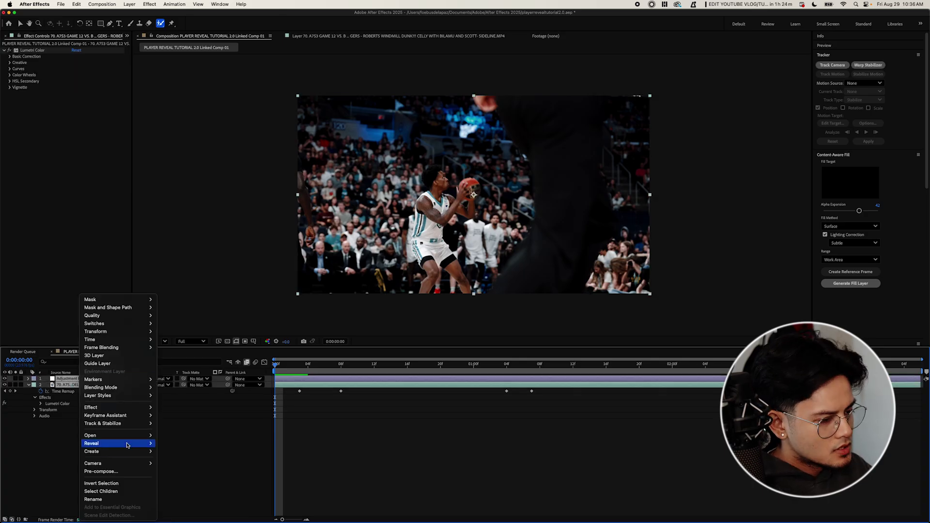
click(92, 471)
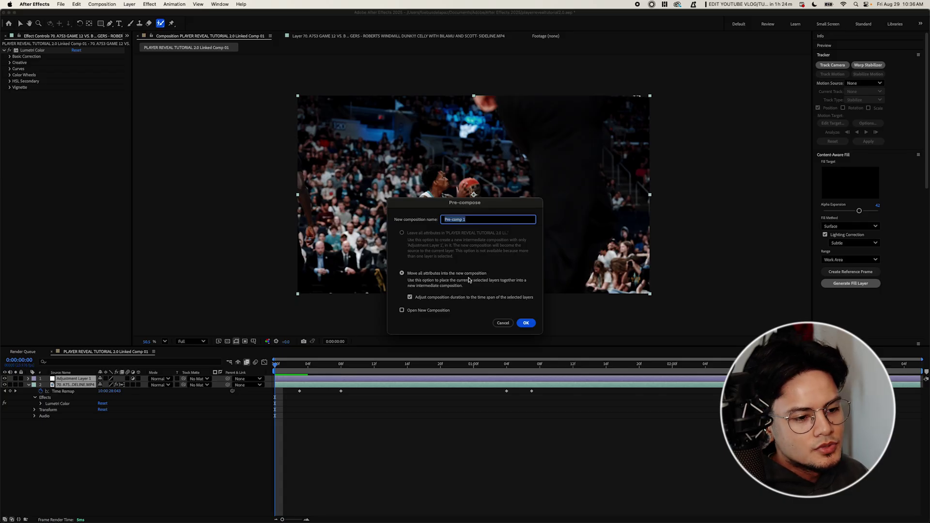
click(526, 323)
key(space)
key(space)
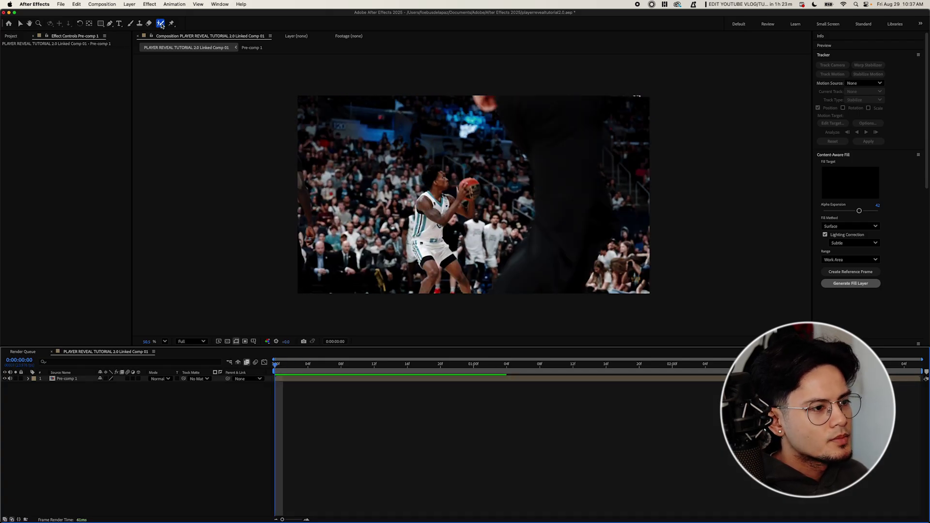
Open the Pre-comp 1 layer at the first frame and paint a Roto Brush selection over the player and the ball.
double_click(431, 207)
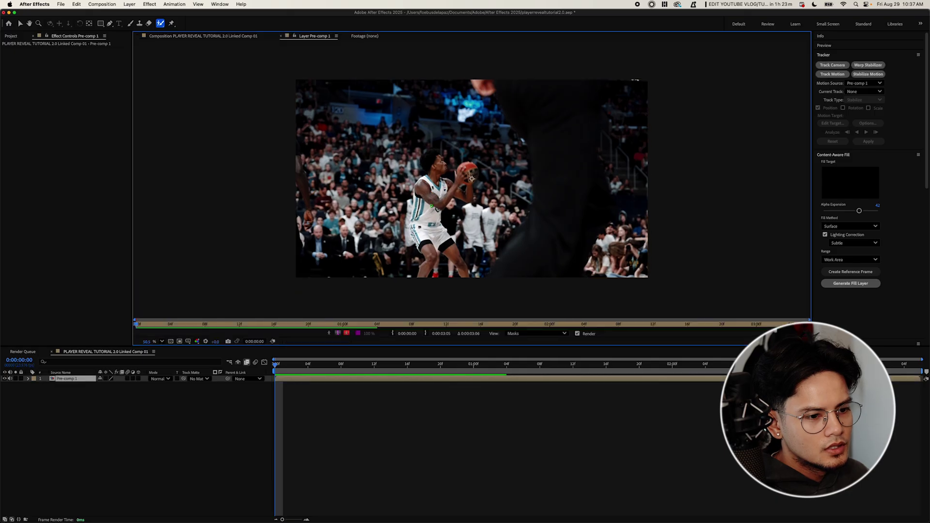
scroll(435, 242, up, 2)
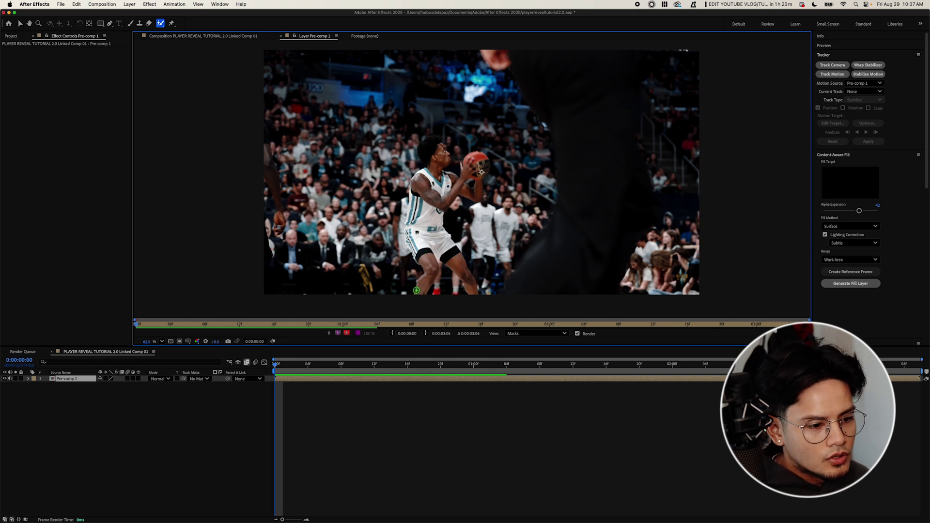
mouse_move(418, 292)
mouse_down()
mouse_move(426, 267)
mouse_move(407, 224)
mouse_move(411, 198)
mouse_move(438, 144)
mouse_move(444, 173)
mouse_move(475, 194)
mouse_move(471, 160)
mouse_move(481, 181)
mouse_move(446, 202)
mouse_move(442, 232)
mouse_move(474, 292)
mouse_move(429, 253)
mouse_move(421, 294)
mouse_up()
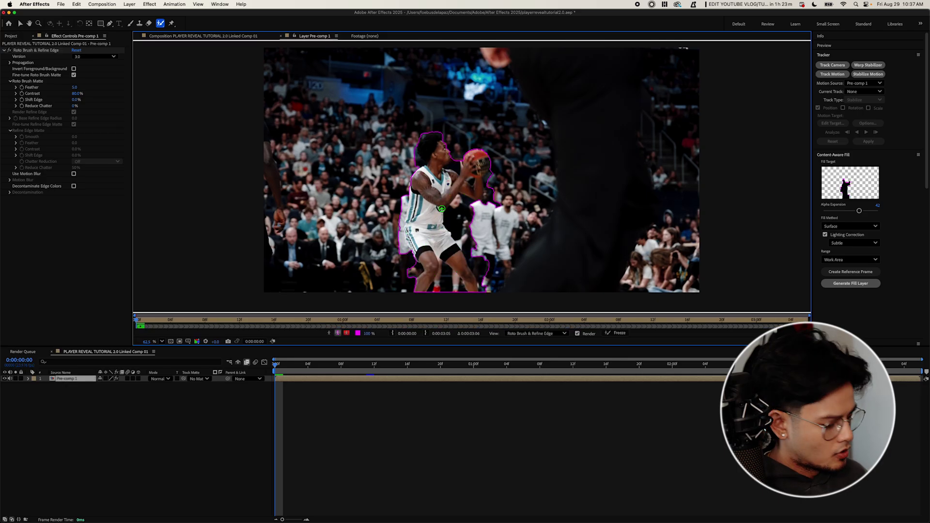
Subtract the bench players beside the arms and legs, the area behind the back and the gap between the arms from the Roto Brush selection.
mouse_move(485, 291)
mouse_down()
mouse_move(449, 219)
mouse_move(456, 204)
mouse_move(491, 197)
mouse_move(491, 178)
mouse_up()
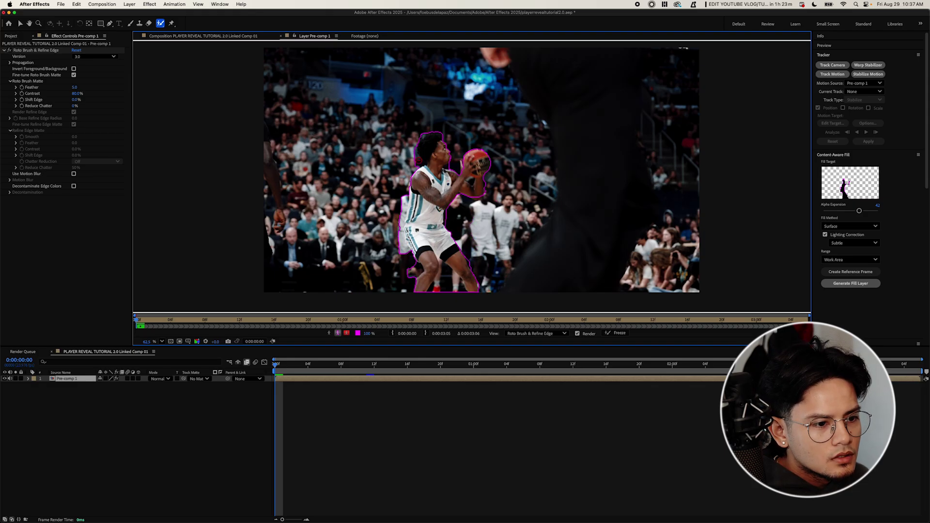
drag(403, 200, 401, 257)
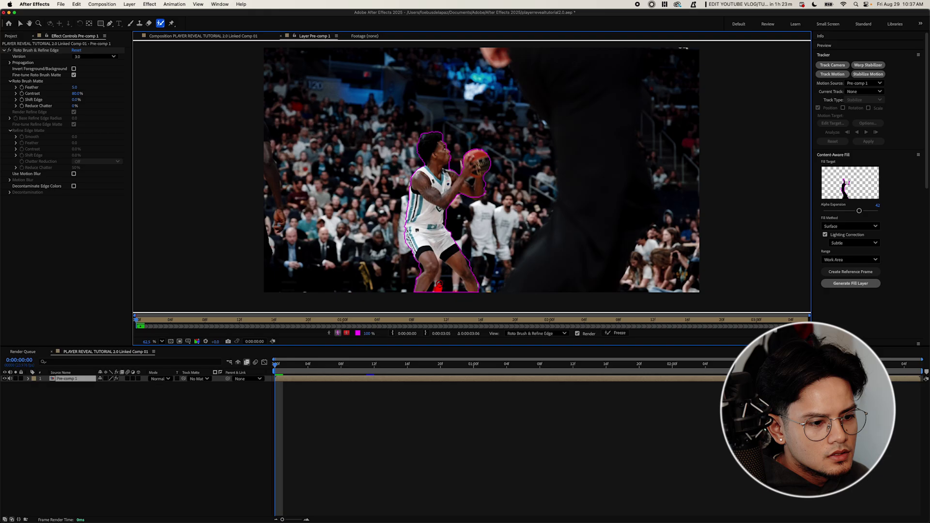
scroll(460, 283, up, 3)
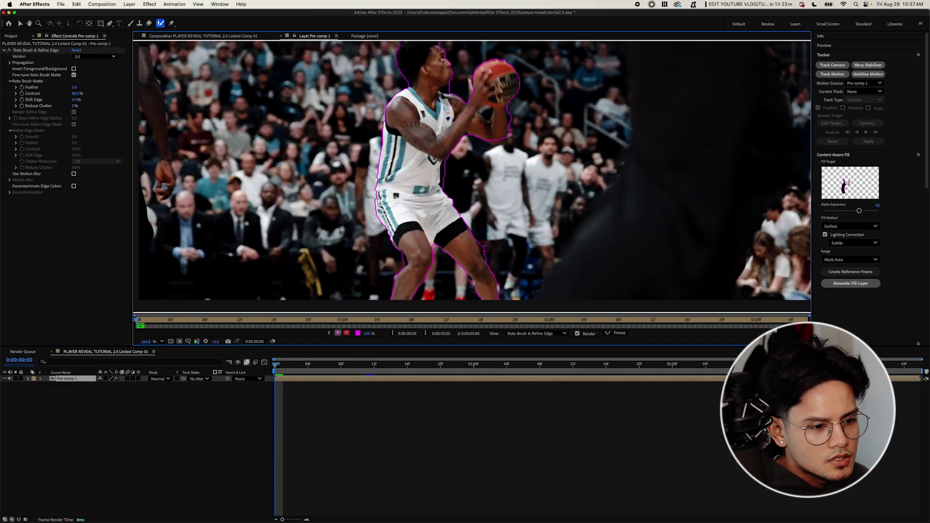
scroll(448, 169, up, 1)
scroll(475, 152, up, 2)
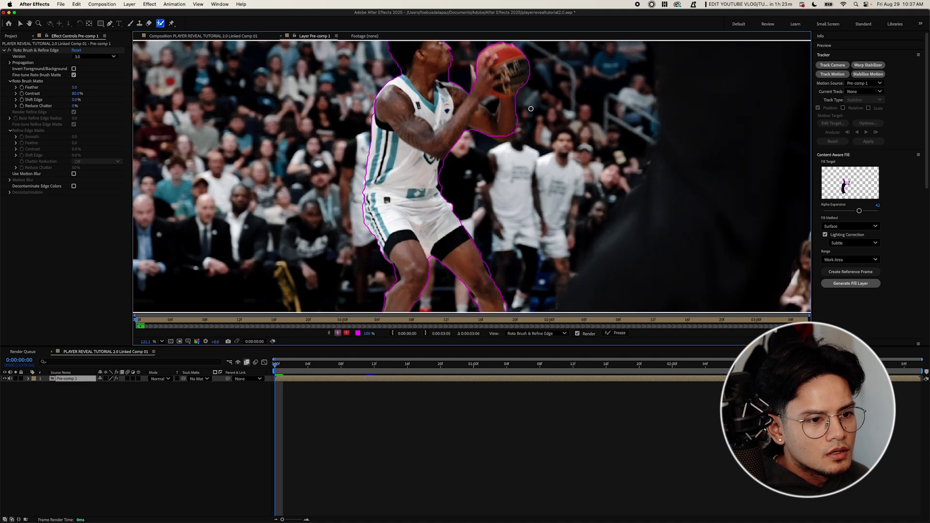
scroll(490, 103, down, 1)
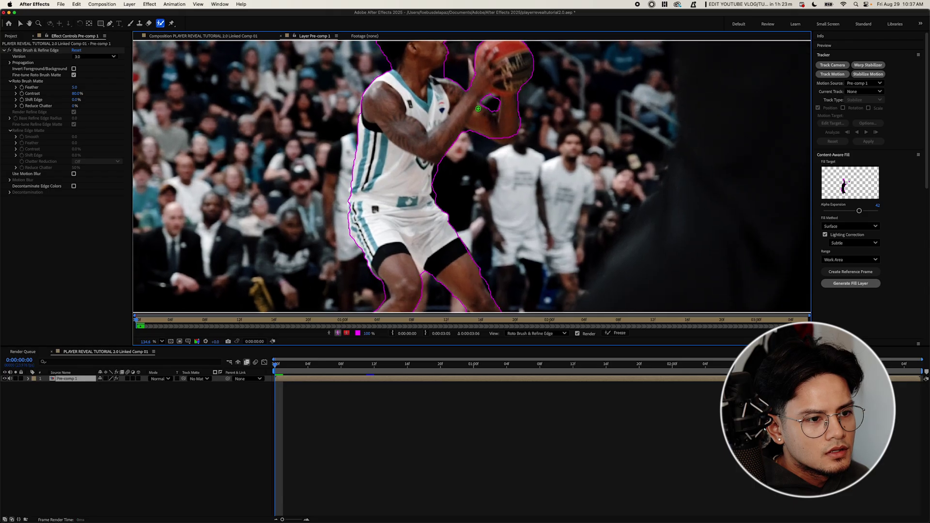
Examine the Roto Brush outline around the player's head, arms, ball and legs on the first frame.
scroll(492, 104, down, 4)
scroll(455, 74, up, 2)
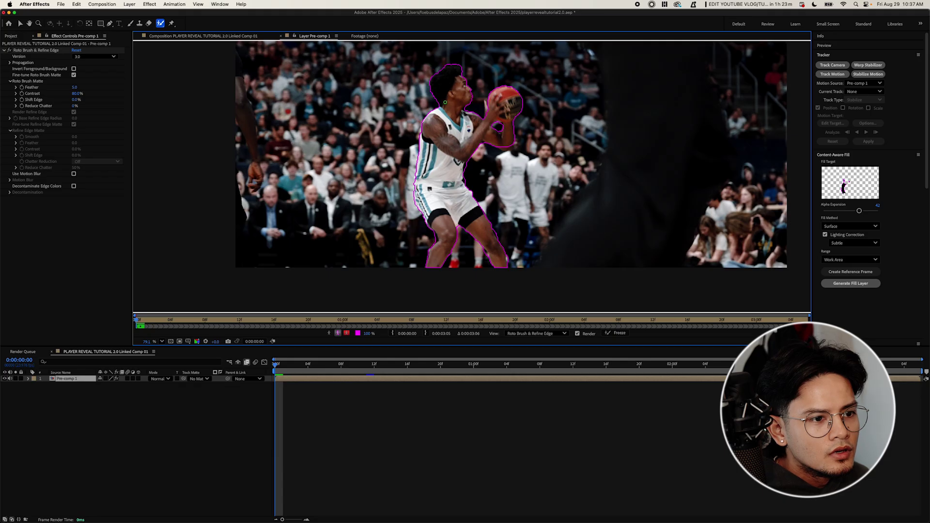
scroll(435, 81, down, 2)
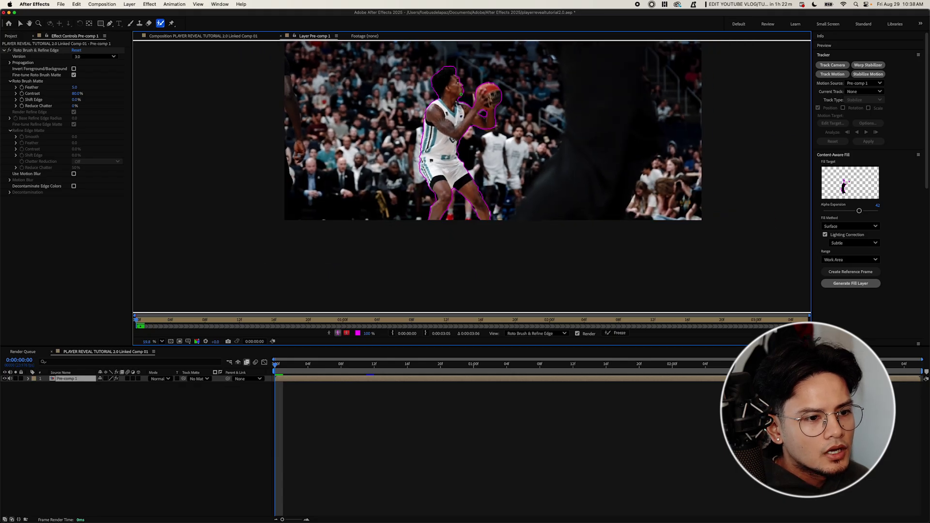
scroll(466, 109, up, 3)
scroll(466, 109, down, 4)
scroll(467, 151, up, 2)
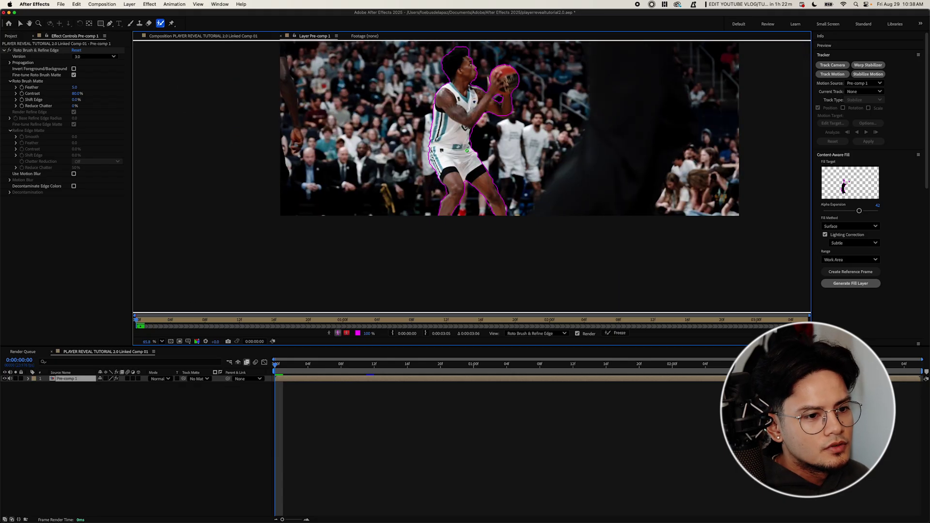
key(space)
drag(496, 129, 467, 201)
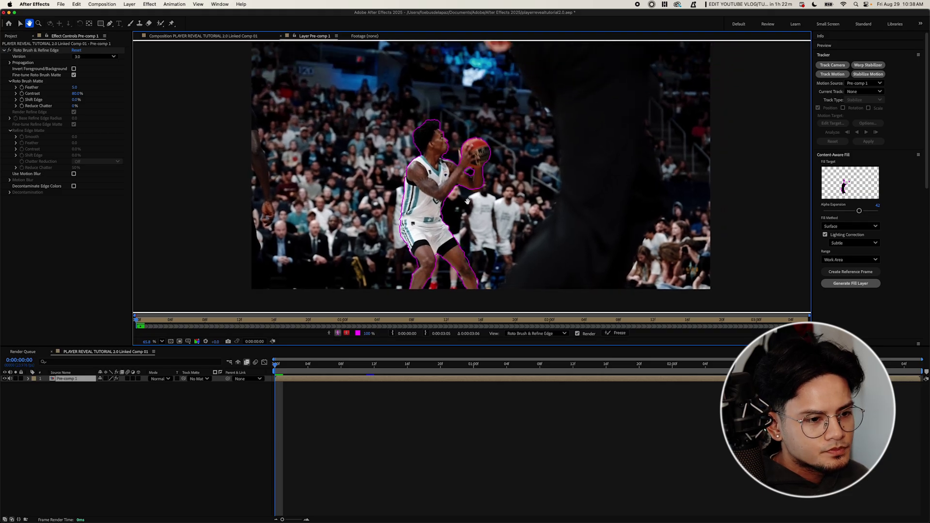
scroll(250, 139, down, 1)
drag(401, 125, 389, 141)
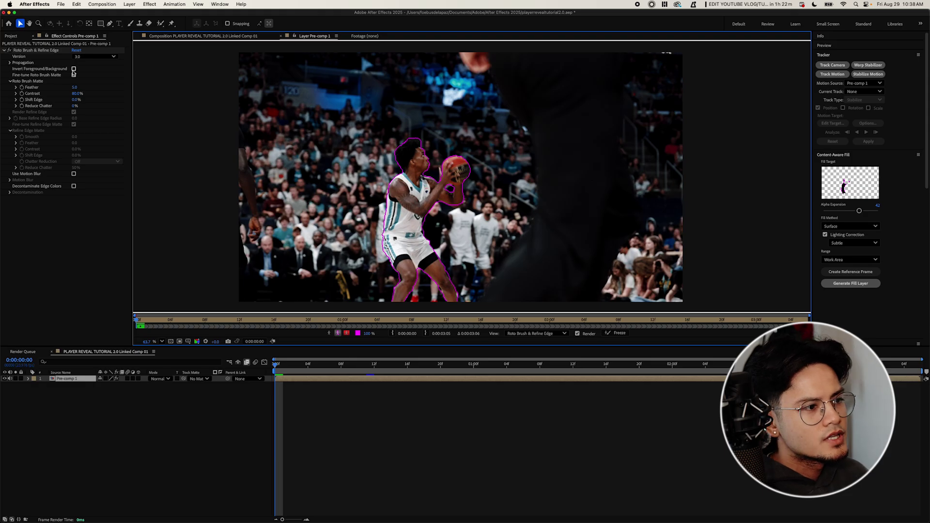
Invert the Roto Brush foreground and background on Pre-comp 1, and freeze the propagation across the clip.
click(73, 69)
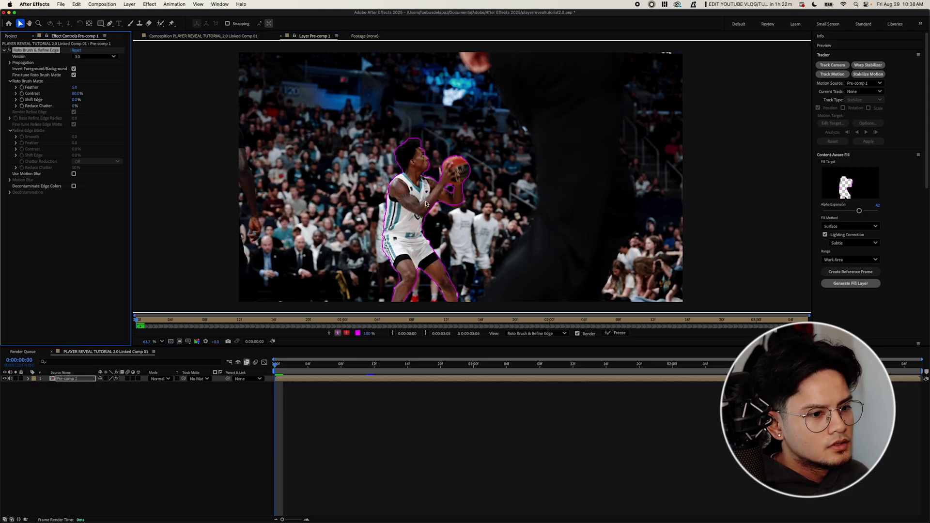
scroll(426, 203, down, 3)
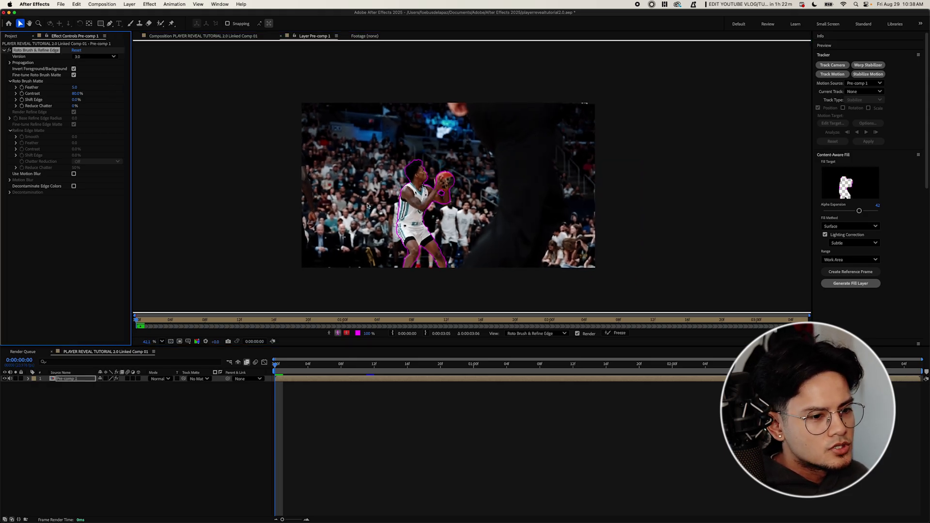
click(616, 333)
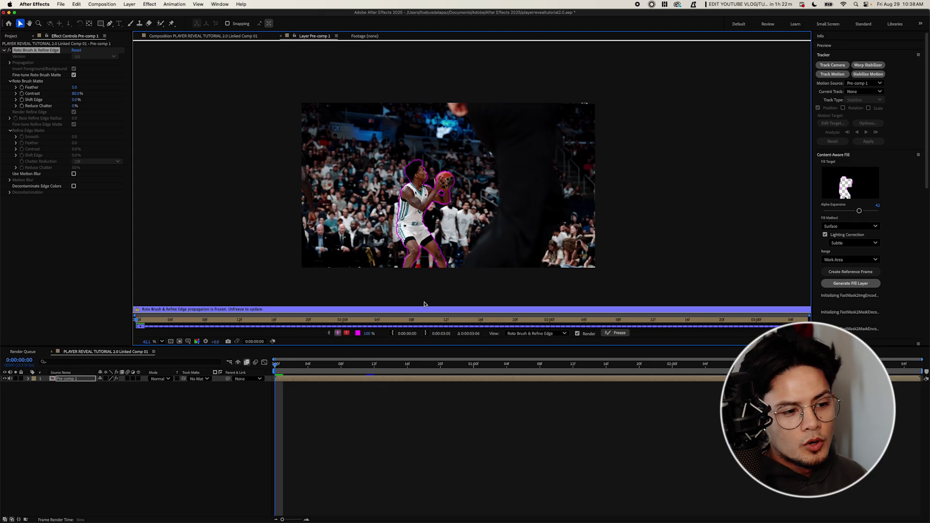
Review the frozen player matte across the layer's frames, and play the cutout in the linked composition.
drag(280, 370, 312, 369)
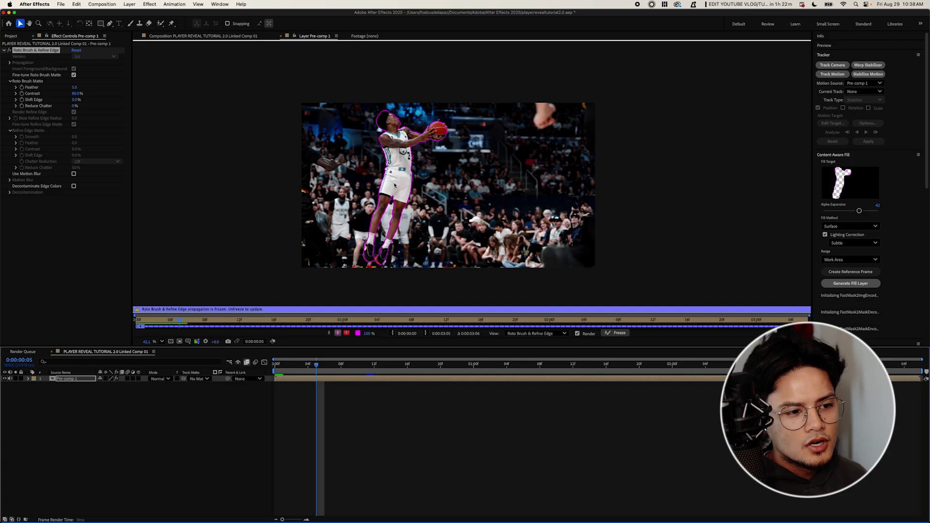
drag(316, 366, 277, 359)
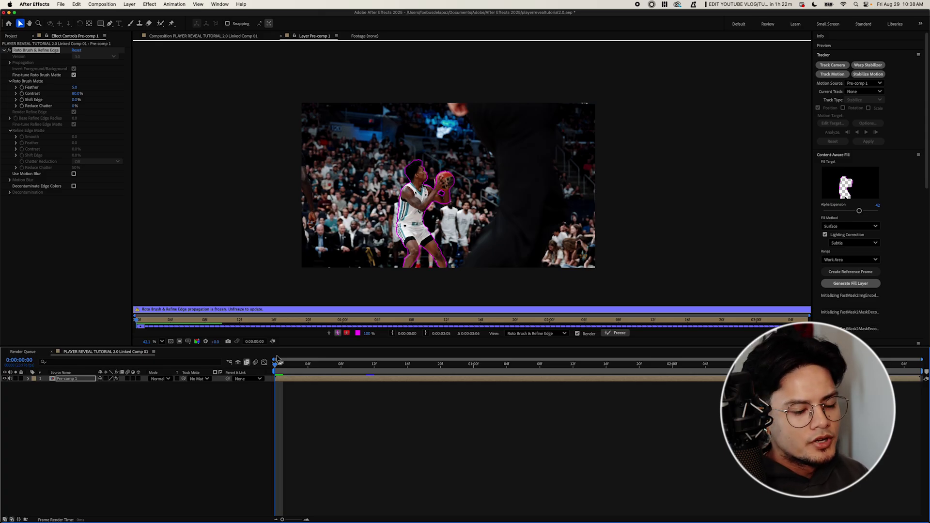
drag(277, 359, 341, 372)
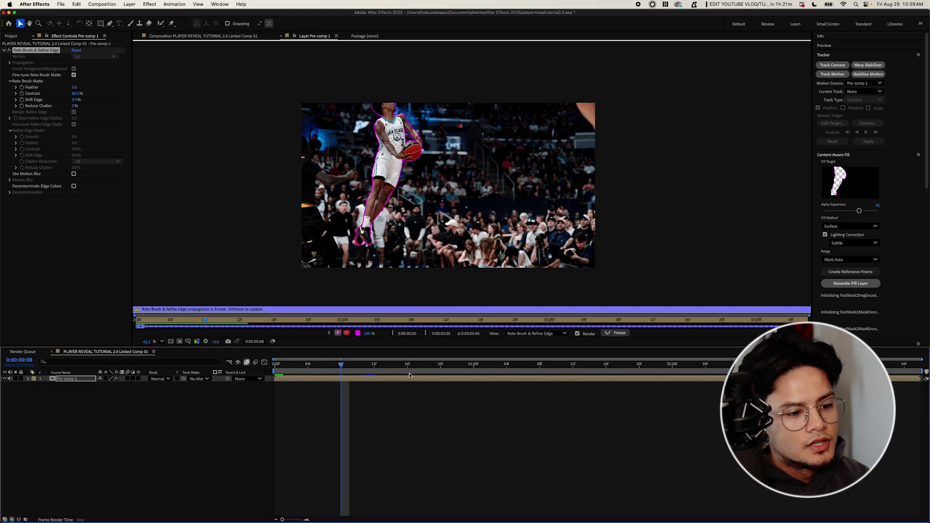
drag(339, 373, 283, 366)
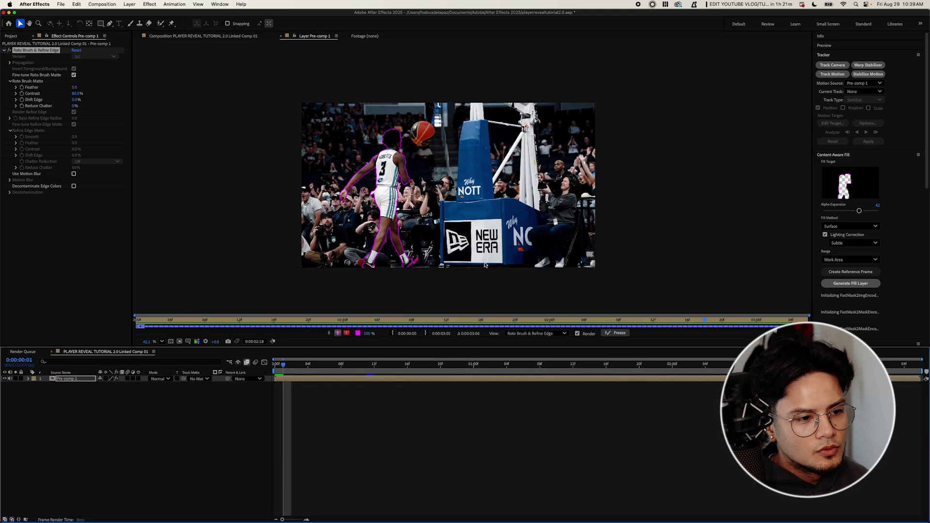
key(space)
click(216, 37)
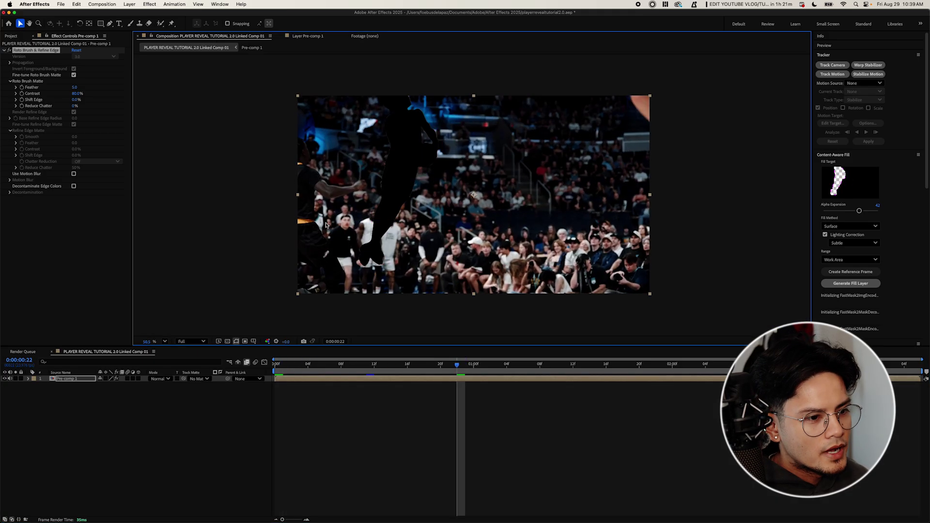
key(space)
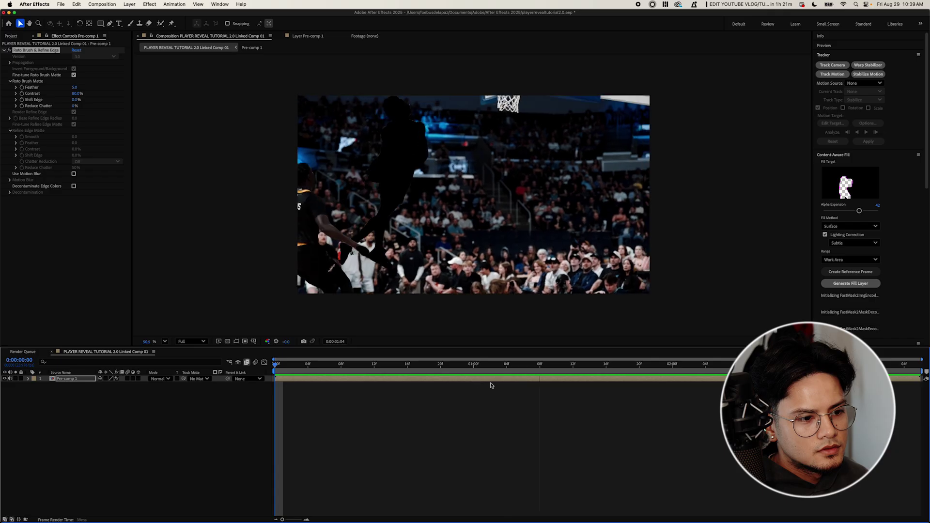
Set the Roto Brush matte's feather to 15.0, contrast to 71.8% and shift edge to -80.0%.
click(355, 379)
scroll(446, 185, up, 5)
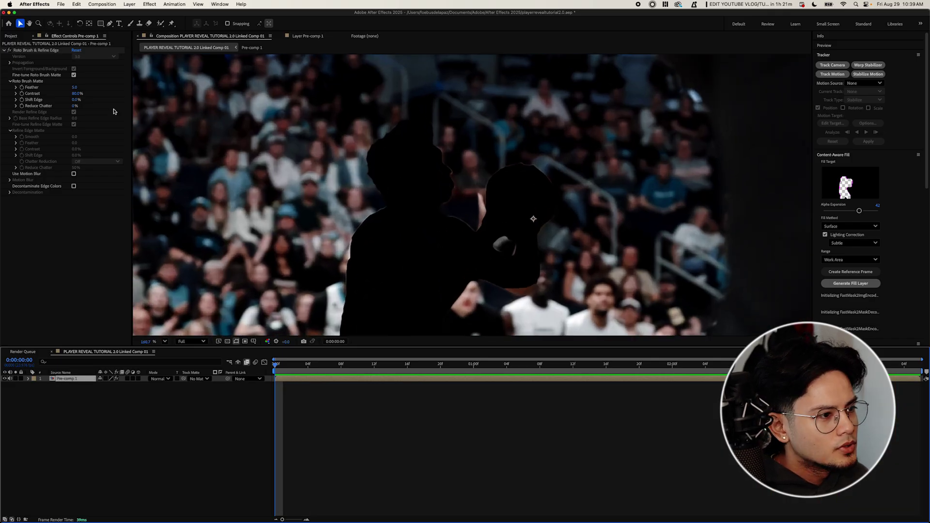
drag(75, 87, 94, 92)
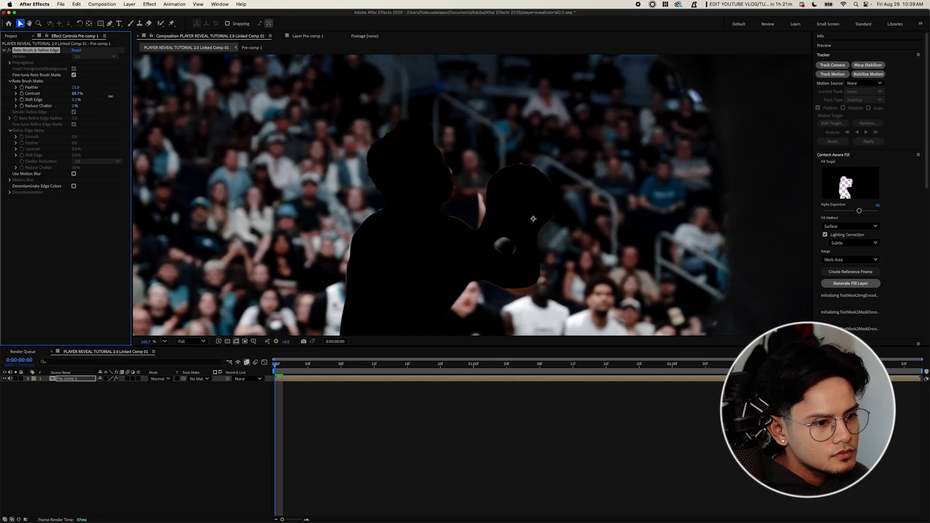
drag(76, 99, 44, 100)
Inspect the cutout's edge around the player and set the matte's shift edge to -75.0%.
scroll(457, 252, down, 1)
key(space)
drag(473, 259, 410, 145)
scroll(414, 243, down, 5)
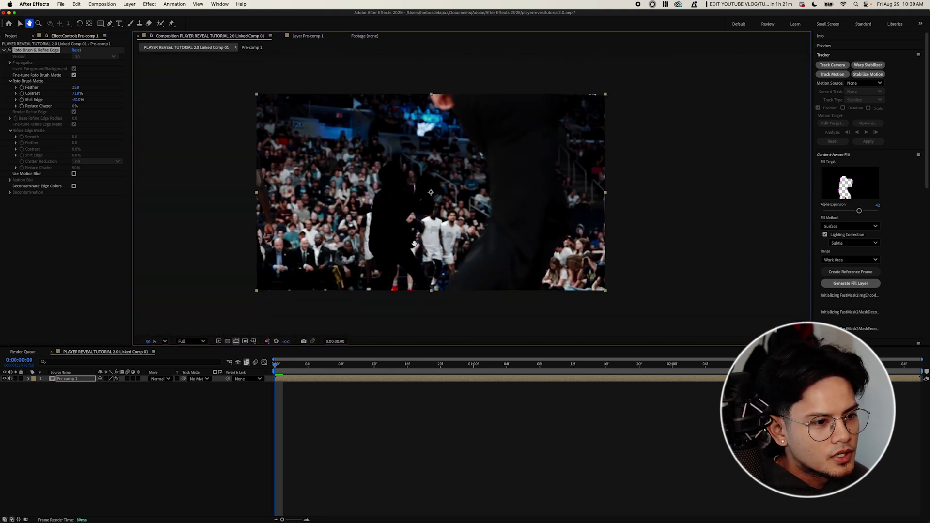
scroll(414, 243, up, 4)
scroll(404, 204, up, 1)
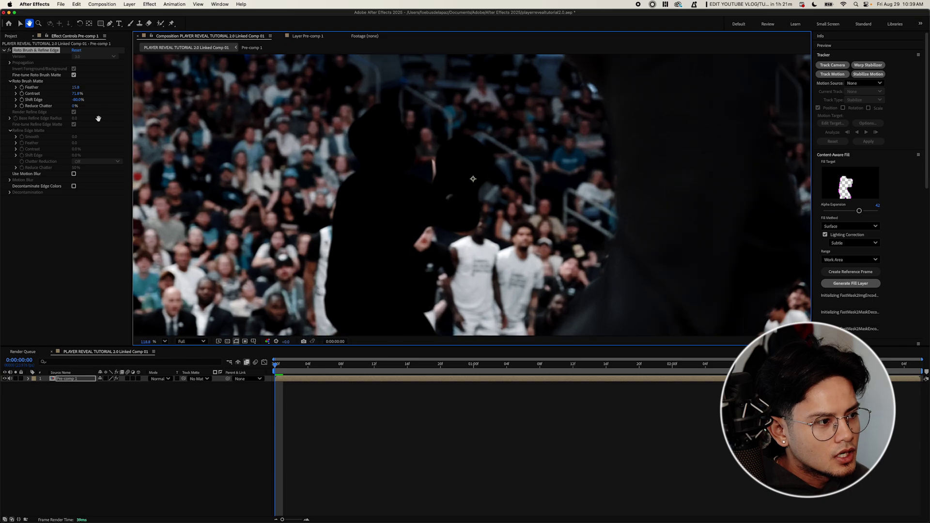
mouse_move(80, 101)
mouse_down()
mouse_move(191, 110)
mouse_move(79, 103)
mouse_move(88, 102)
mouse_up()
key(v)
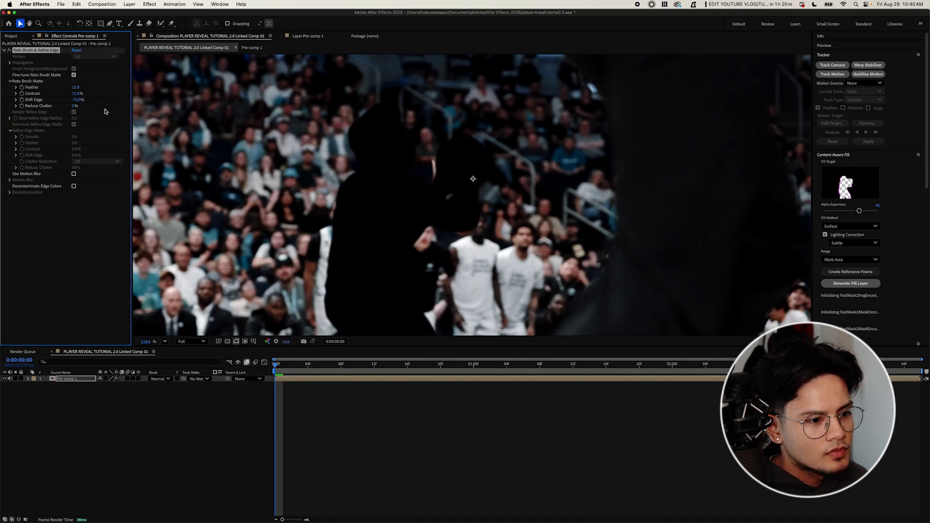
Check the refined matte edge up close and preview the black player silhouette in the composition.
drag(398, 238, 400, 214)
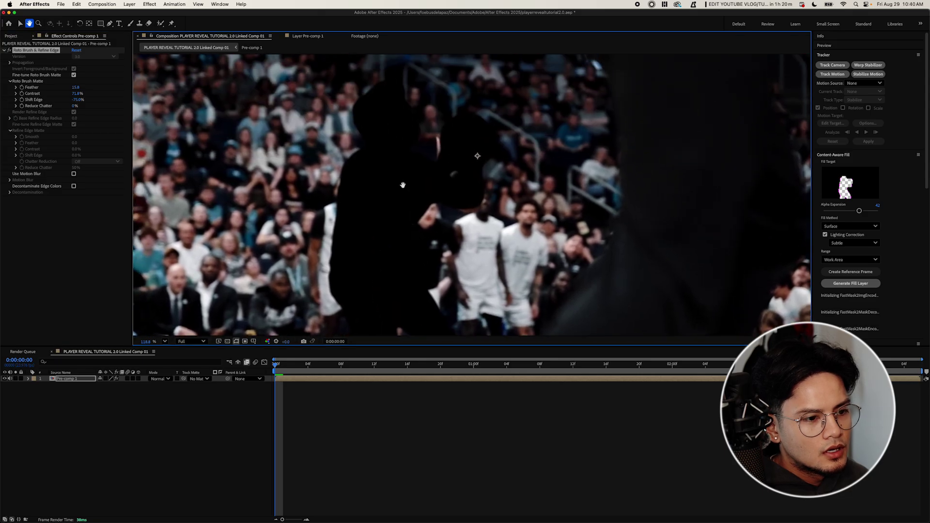
scroll(438, 181, down, 1)
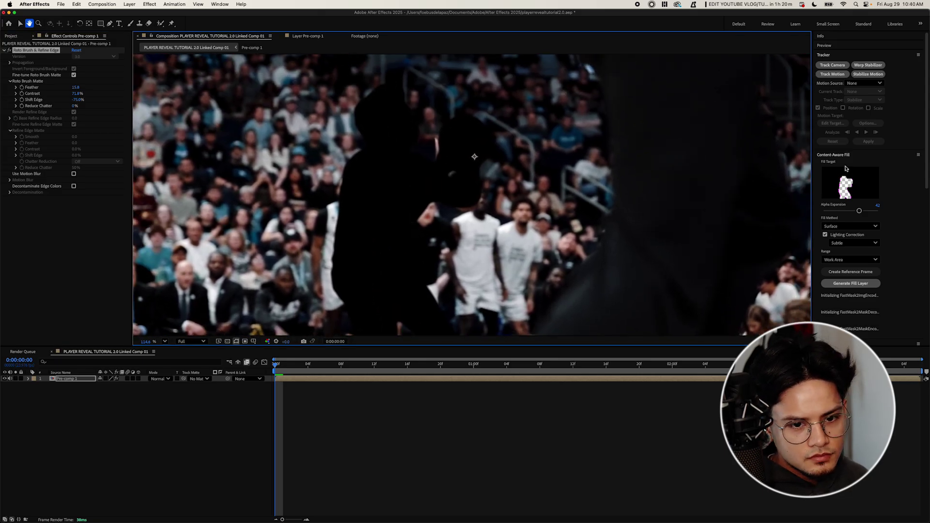
scroll(410, 206, up, 2)
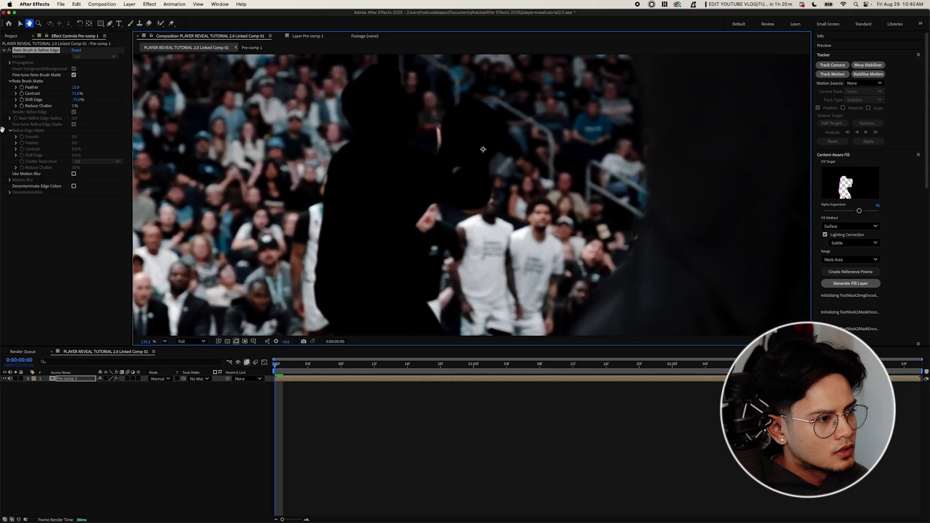
key(v)
drag(74, 106, 74, 106)
scroll(318, 190, down, 4)
scroll(338, 189, up, 1)
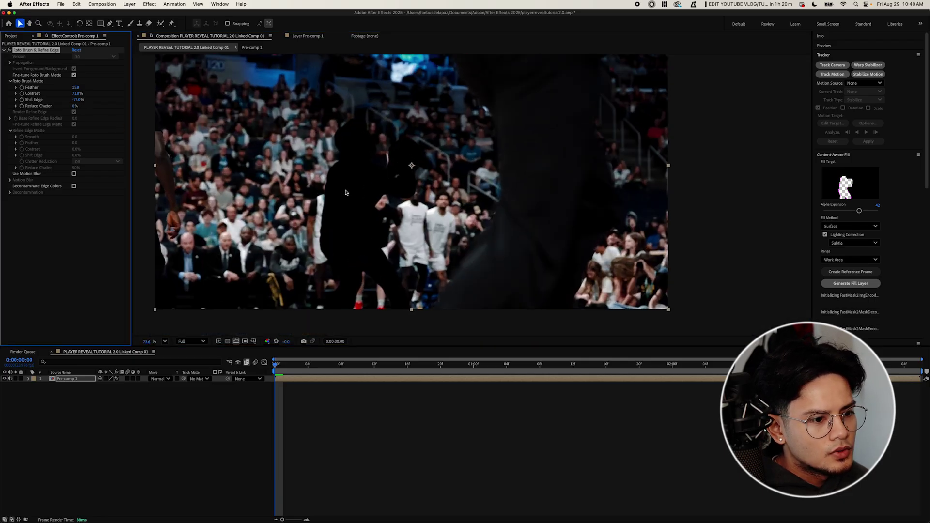
key(space)
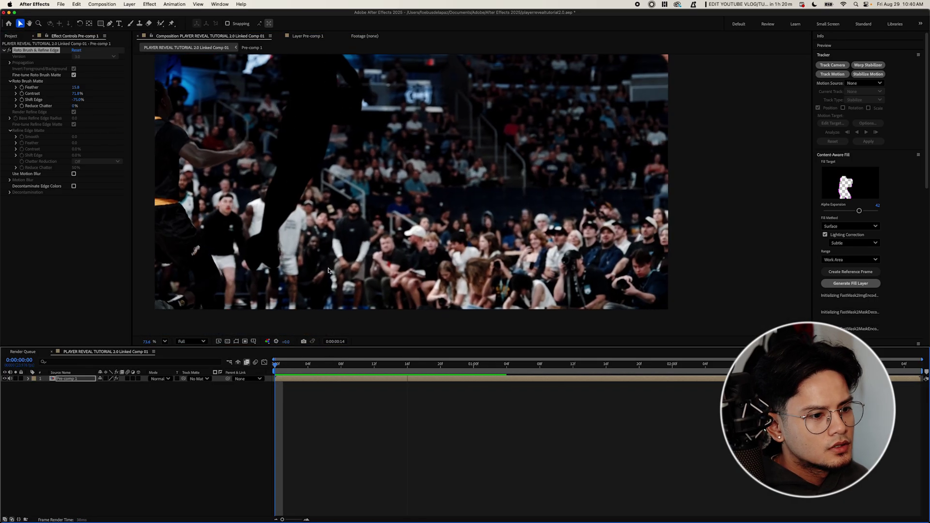
scroll(333, 247, down, 2)
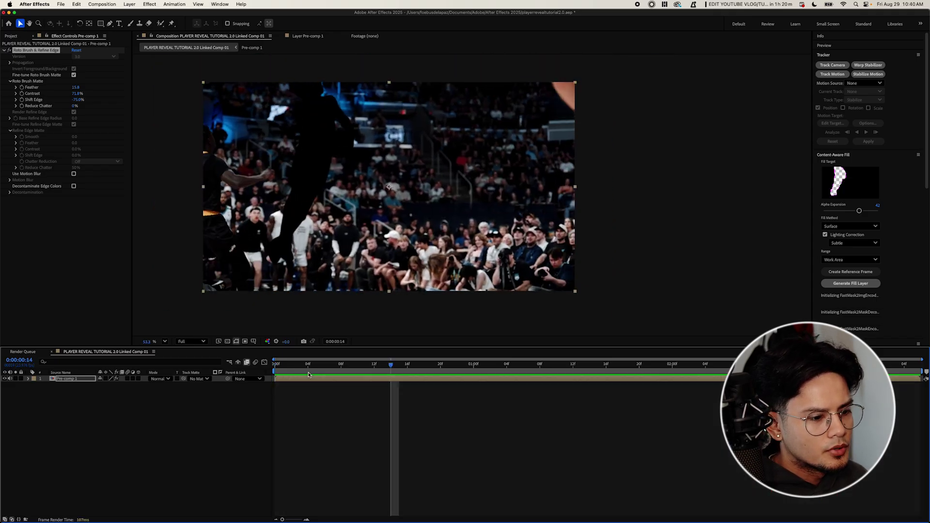
Split the Pre-comp 1 layer at 0:00:01:07.
click(277, 378)
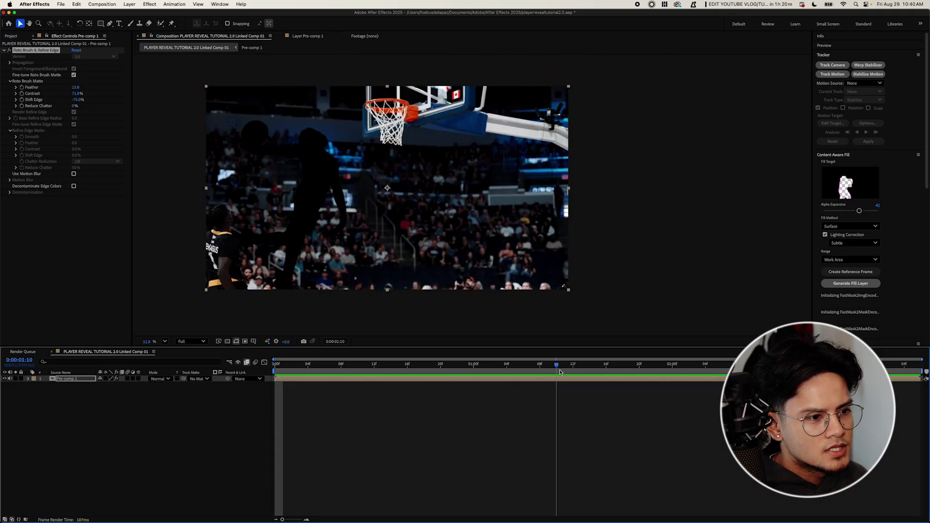
drag(558, 372, 534, 372)
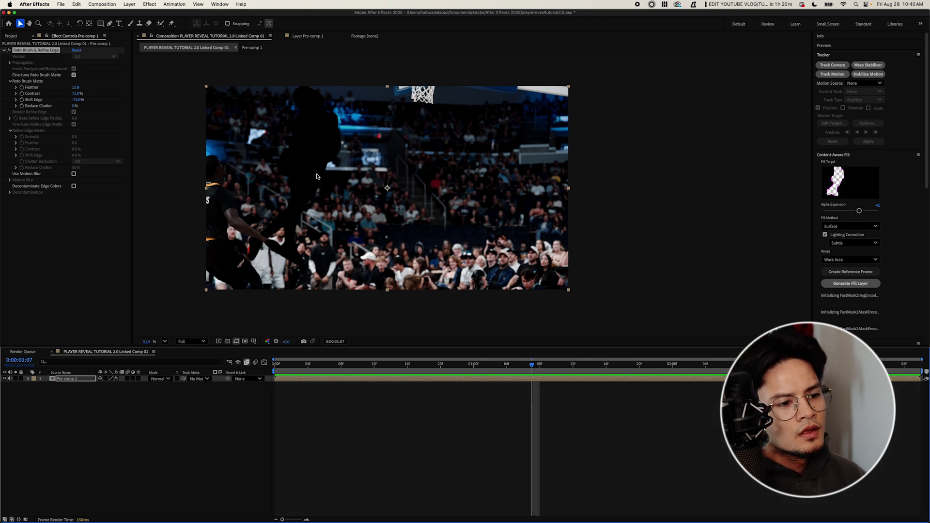
click(545, 381)
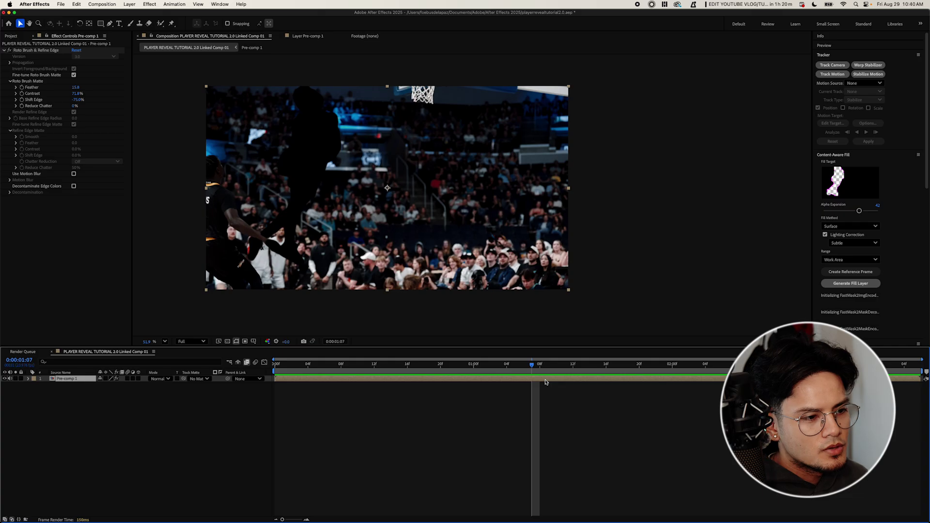
key(ctrl+shift+d)
Remove the Roto Brush & Refine Edge effect from the Pre-comp 1 segment that starts at 0:00:01:07.
drag(532, 382, 359, 385)
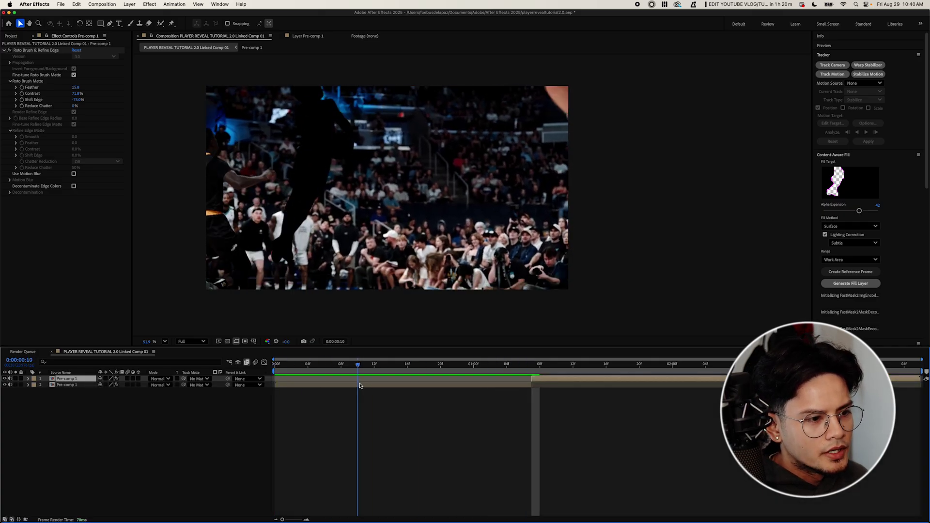
click(358, 386)
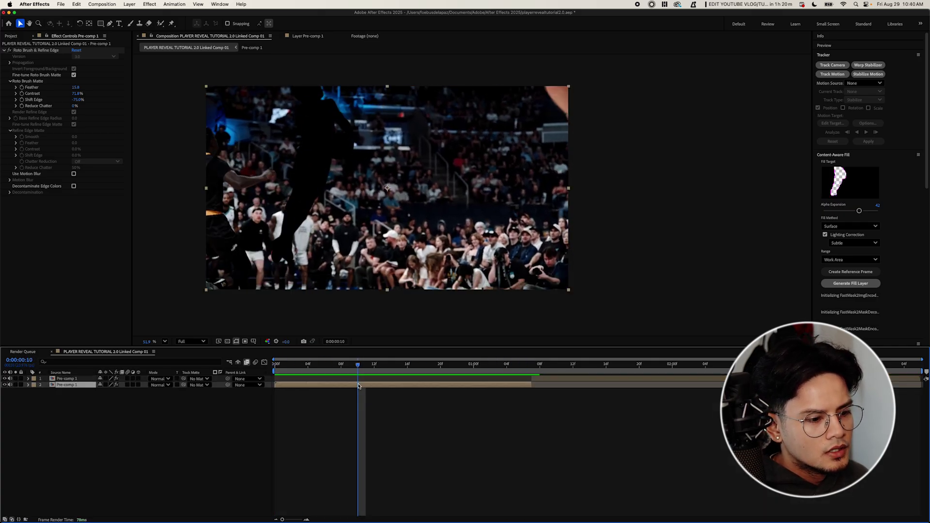
click(539, 372)
click(540, 380)
click(39, 50)
key(Delete)
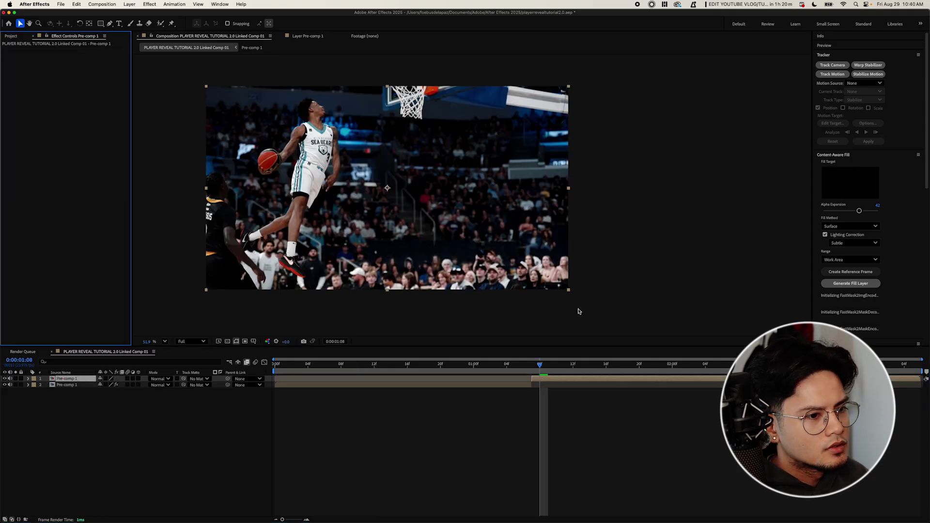
Preview the switch from the silhouette segment to the normal footage segment, then the whole composition from its start.
click(470, 365)
click(539, 372)
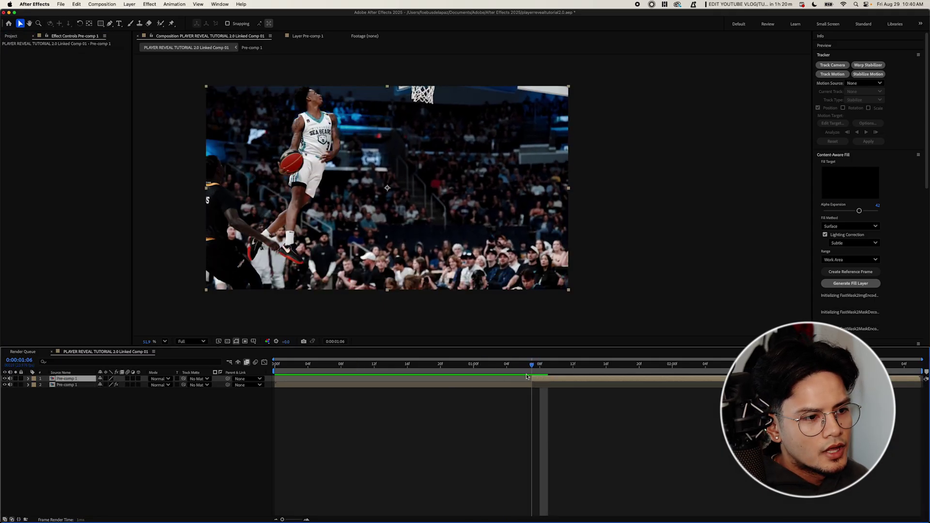
key(space)
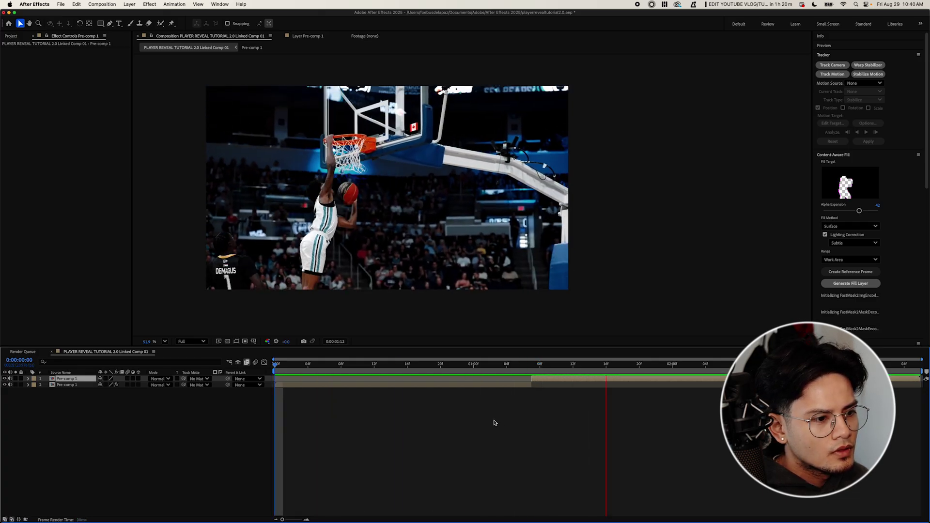
click(279, 371)
key(space)
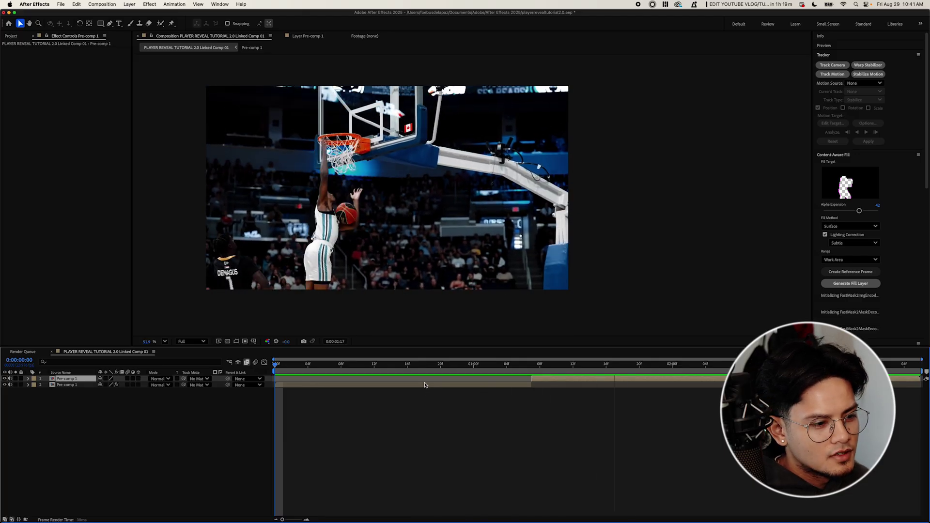
Solo the first Pre-comp 1 segment, which holds the Roto Brush cutout.
click(311, 386)
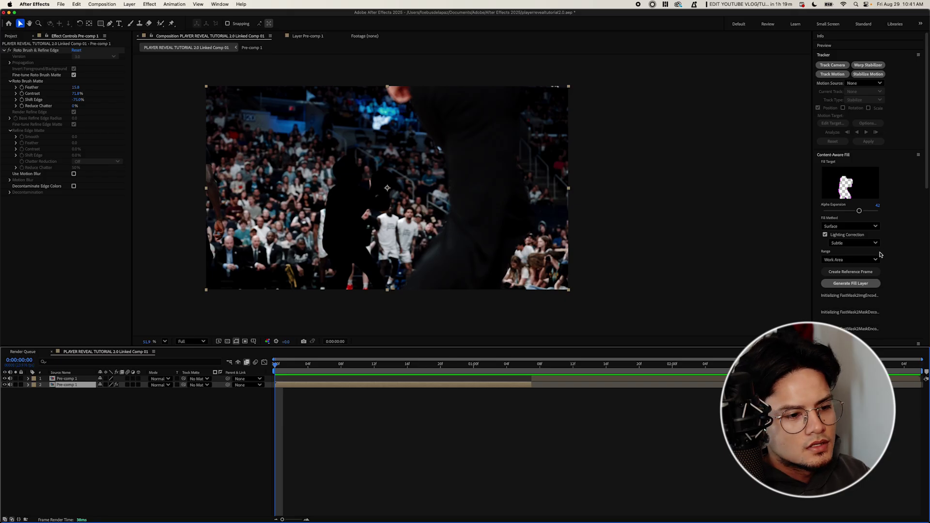
scroll(889, 260, down, 5)
scroll(899, 263, up, 5)
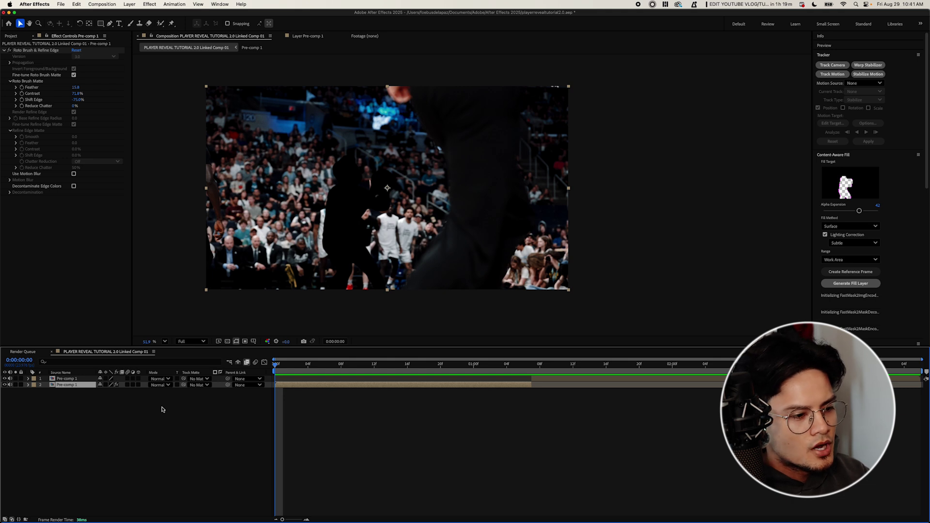
click(16, 385)
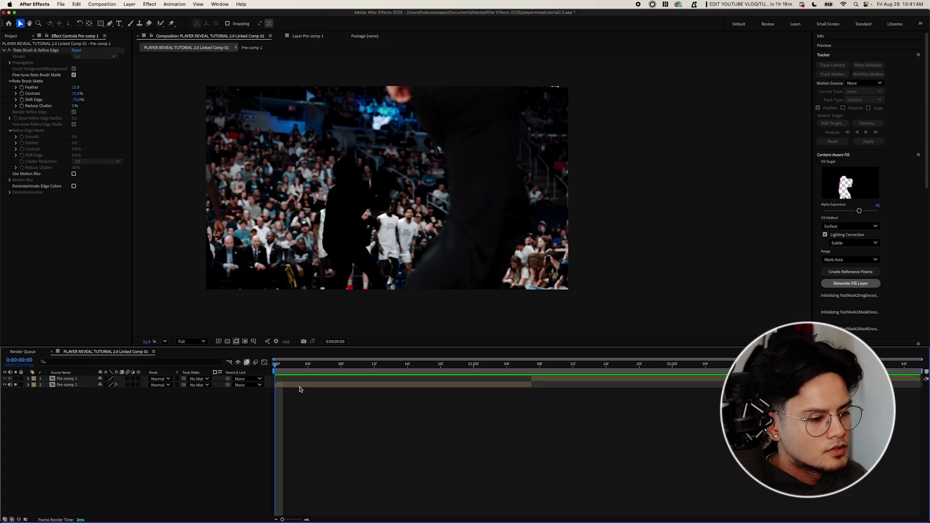
click(16, 391)
click(16, 385)
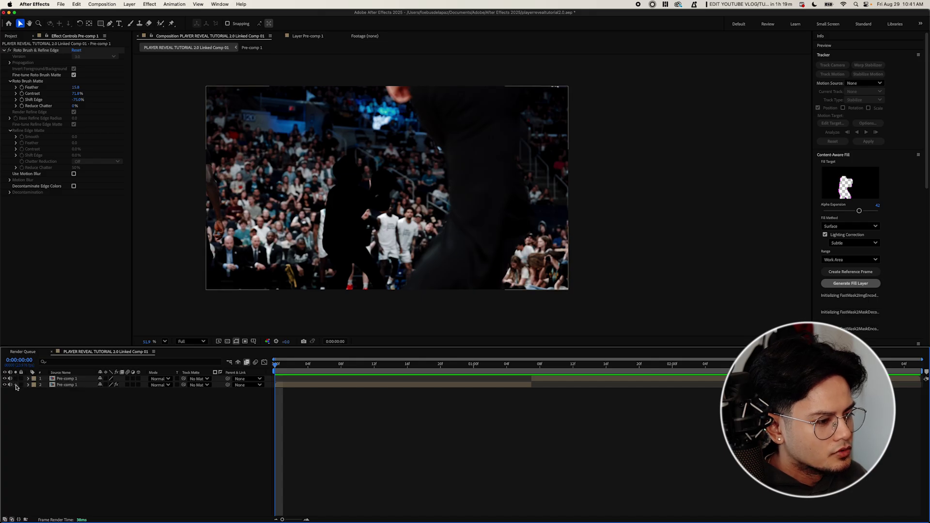
click(304, 387)
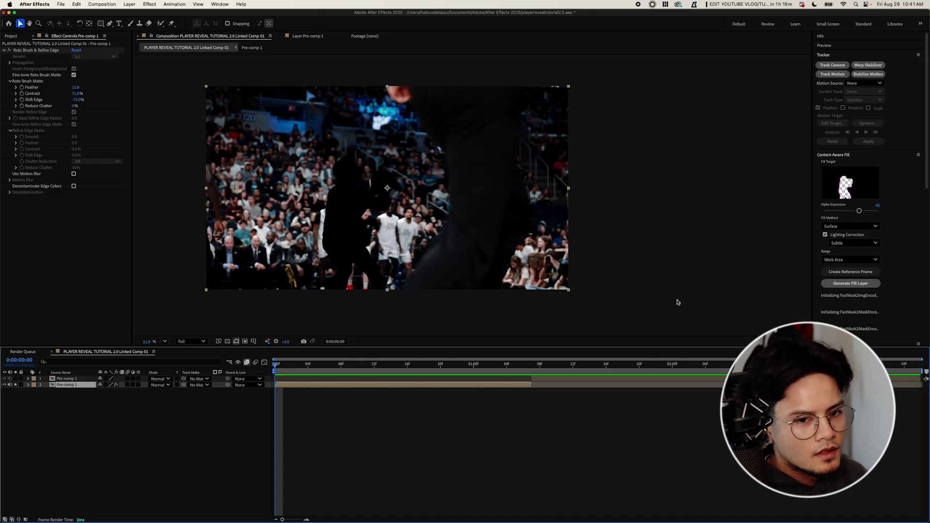
Generate a Content-Aware Fill layer using alpha expansion 0, the Surface fill method, lighting correction off and the Work Area range.
scroll(856, 198, down, 3)
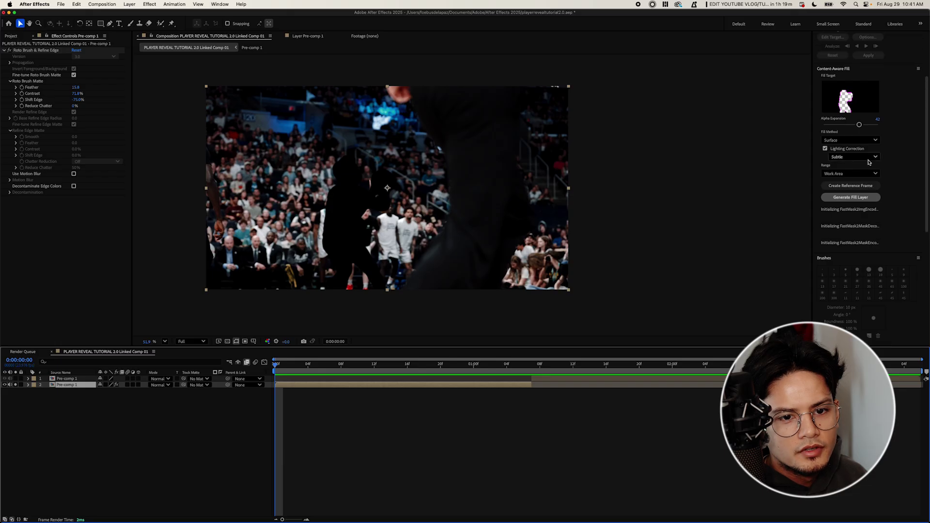
click(219, 4)
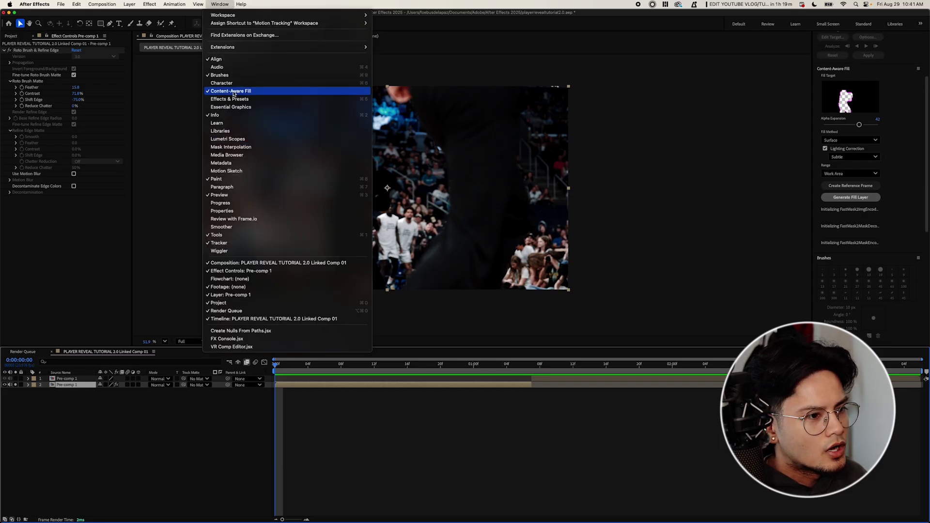
click(221, 4)
click(912, 186)
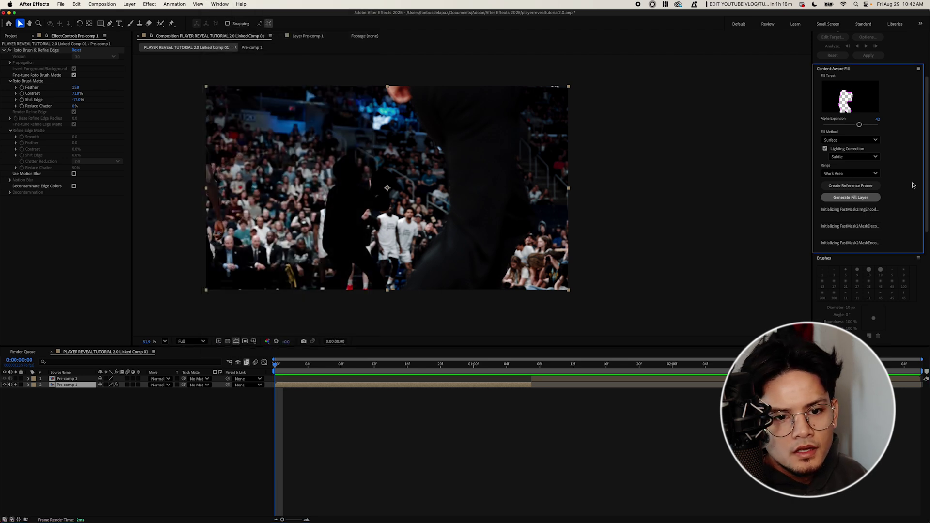
scroll(912, 185, down, 3)
scroll(906, 193, up, 8)
click(851, 251)
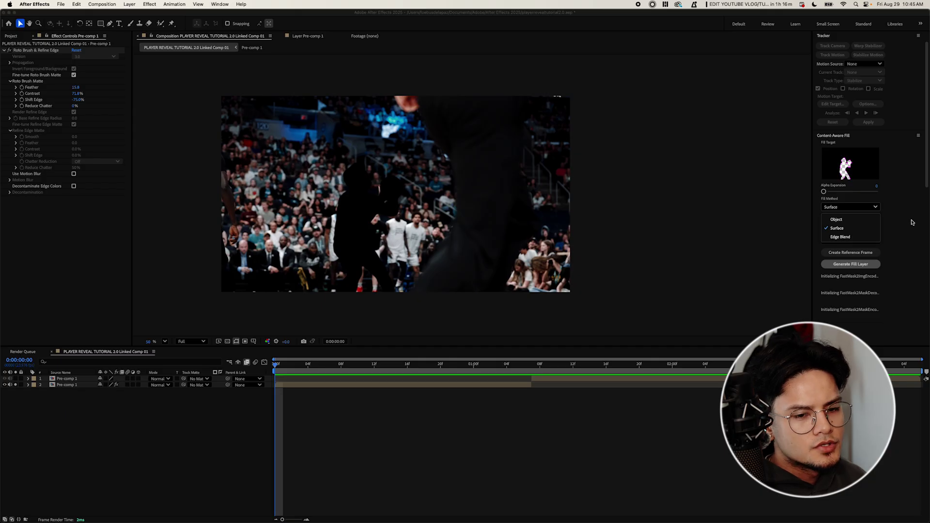
click(846, 229)
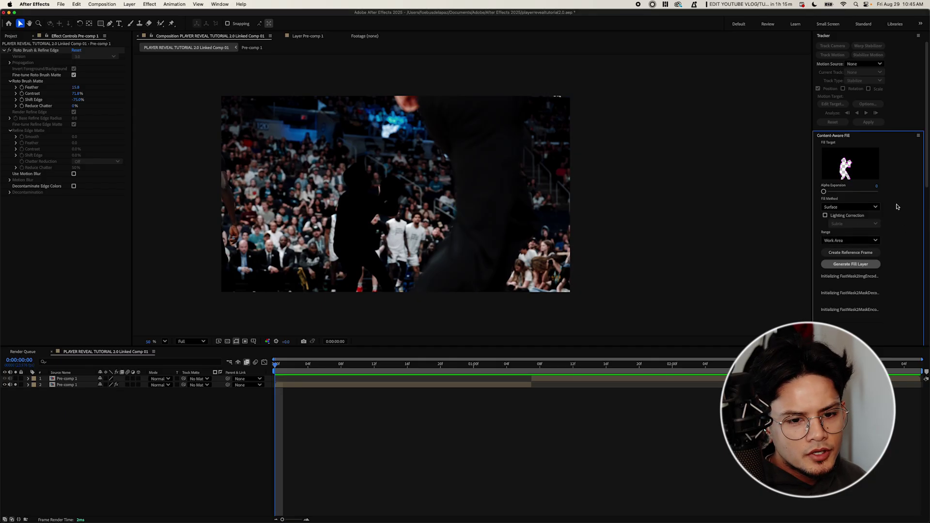
click(843, 265)
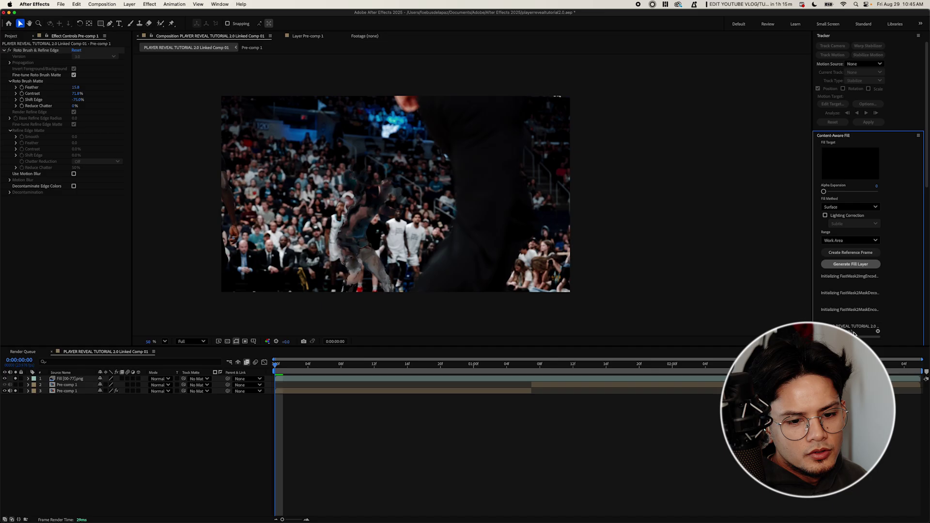
Inspect the generated fill over the player cutout up close and preview it from the start.
scroll(349, 230, up, 5)
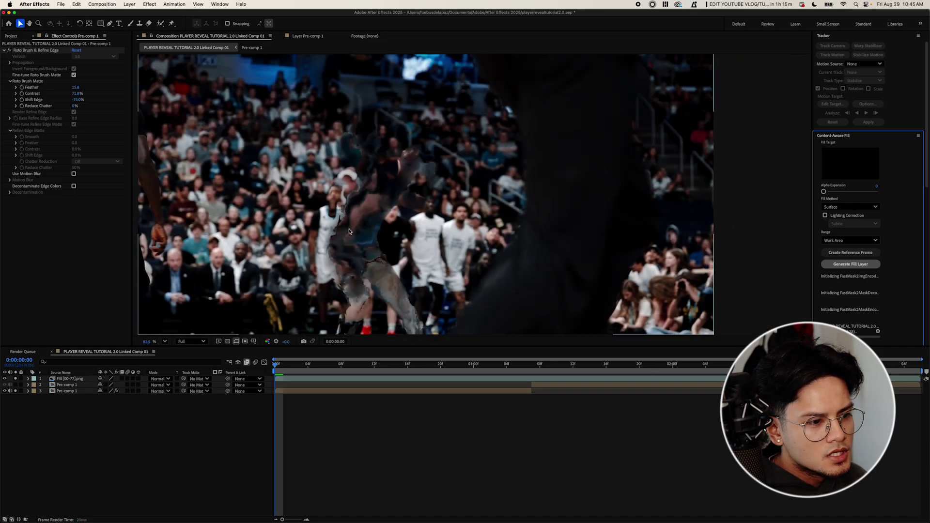
scroll(349, 231, down, 4)
key(space)
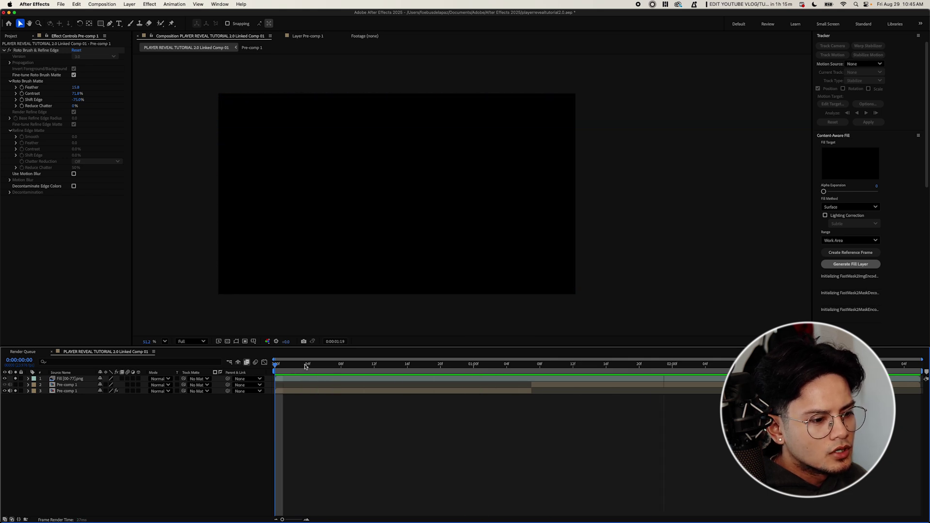
drag(306, 366, 261, 371)
Apply Gaussian Blur to the Content-Aware Fill layer with a blurriness of about 11.
click(286, 380)
key(ctrl+space)
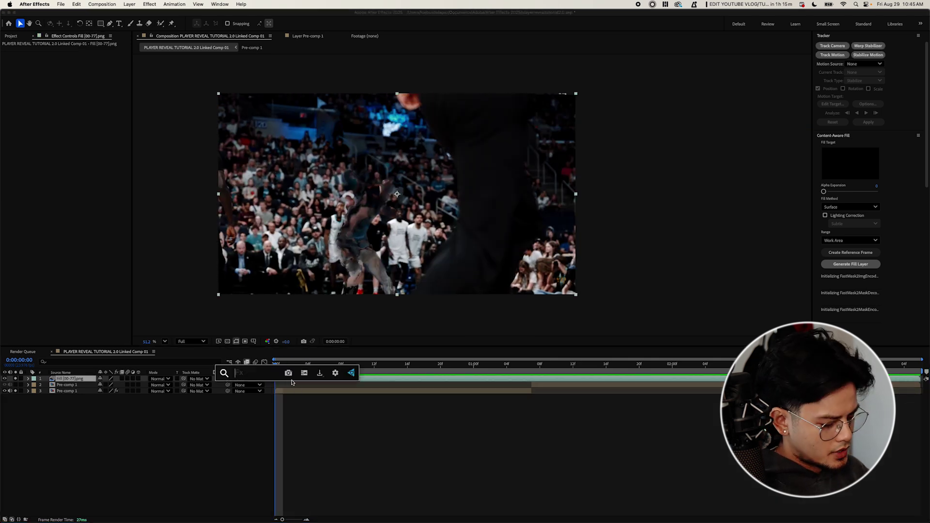
text(gau)
click(278, 396)
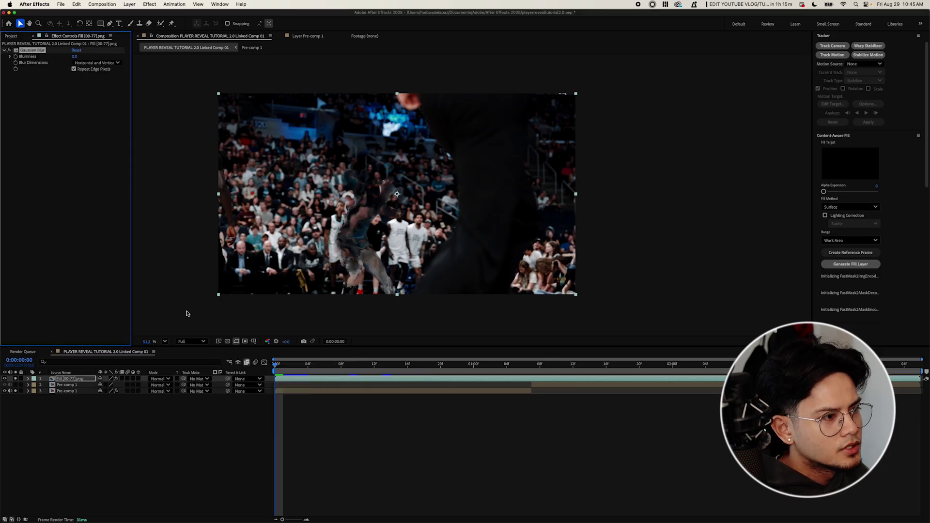
drag(112, 59, 116, 59)
Preview the blurred fill layer over the cutout, checking how the player silhouette blends with the crowd.
key(space)
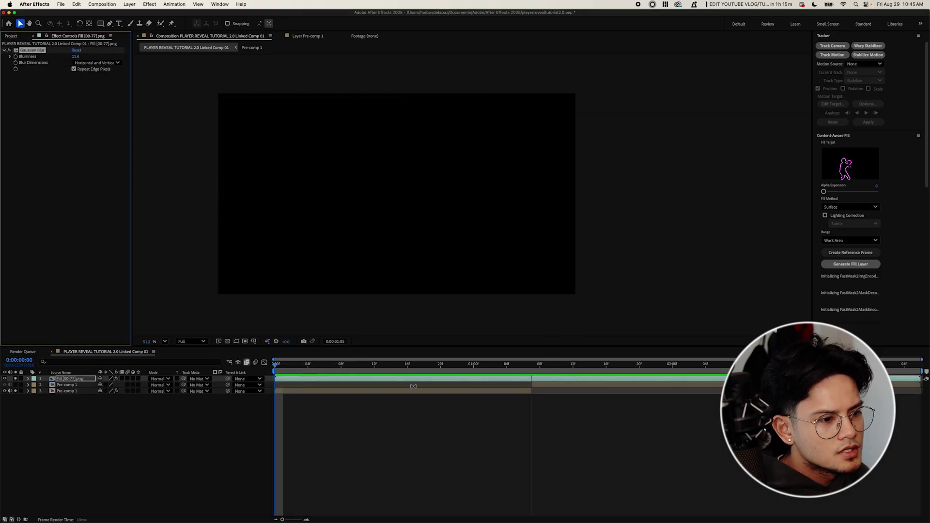
drag(280, 366, 371, 372)
key(space)
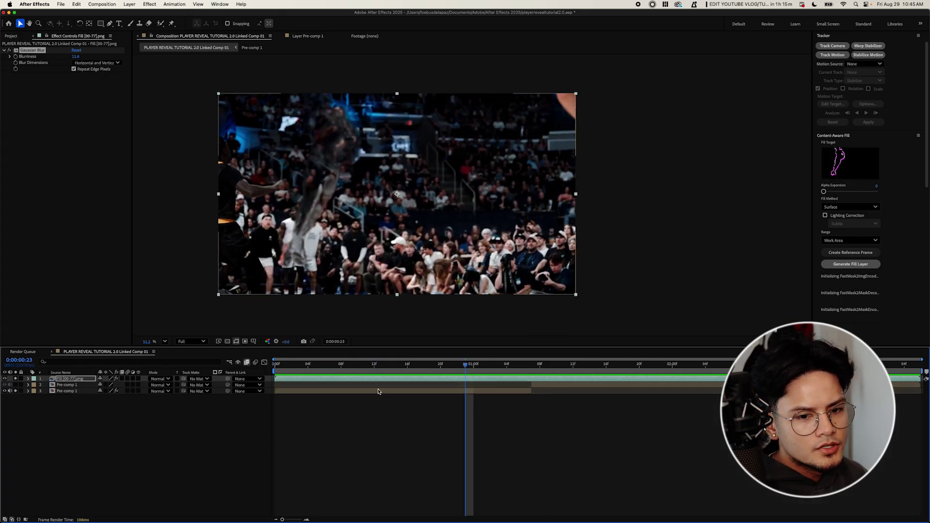
key(space)
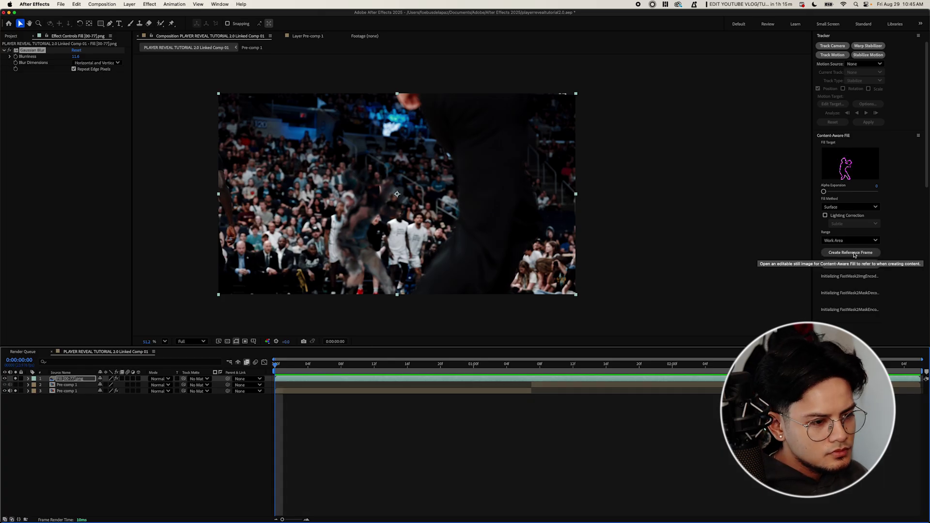
click(395, 401)
key(space)
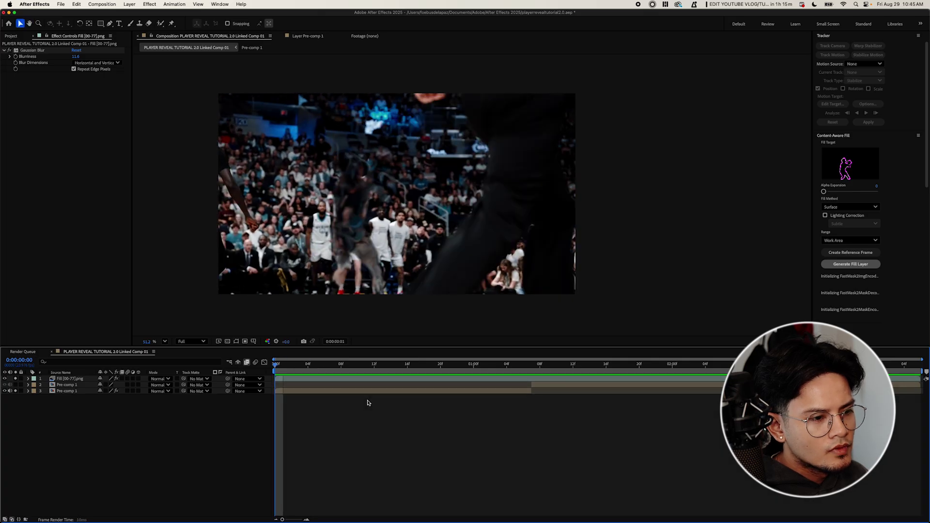
drag(322, 364, 275, 364)
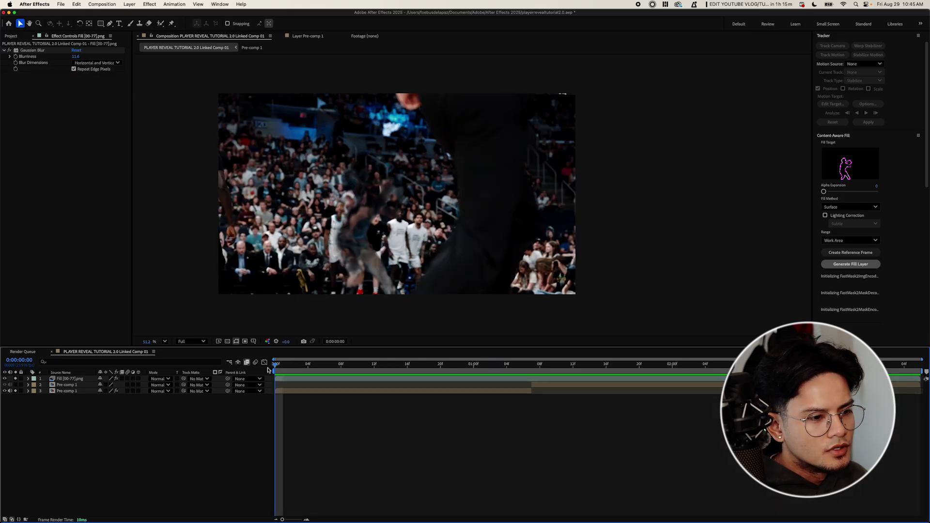
key(space)
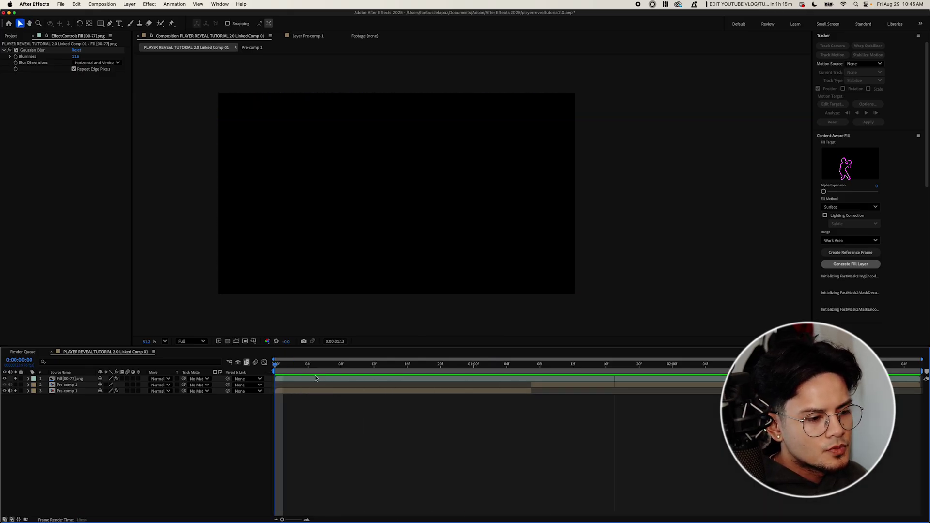
key(space)
Delete the Roto Brush & Refine Edge effect from the first Pre-comp 1 segment and preview the result.
click(310, 390)
click(31, 50)
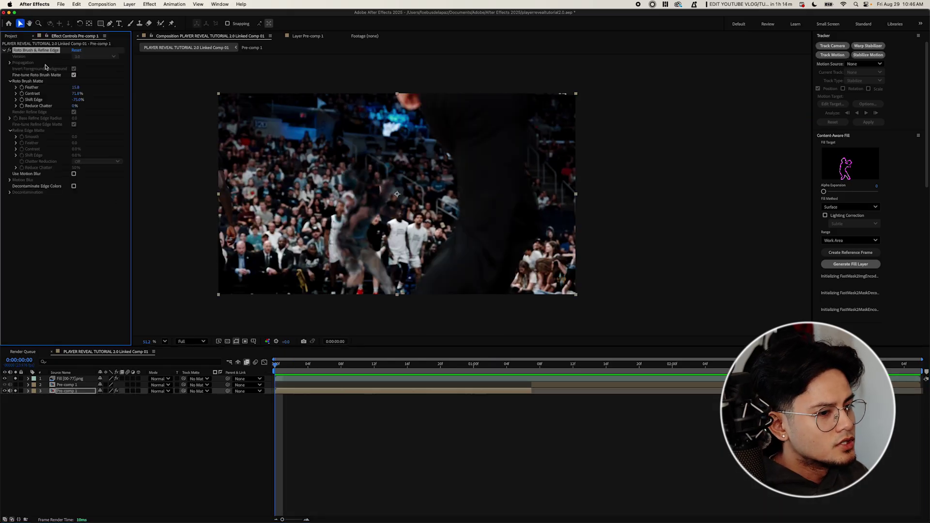
key(Delete)
key(space)
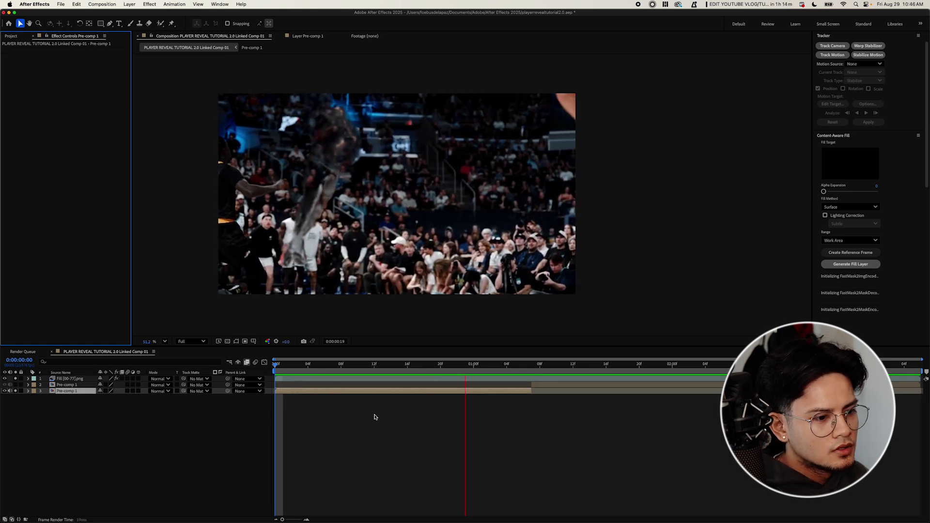
key(space)
Apply the Linear Wipe effect to the Content-Aware Fill layer.
click(304, 381)
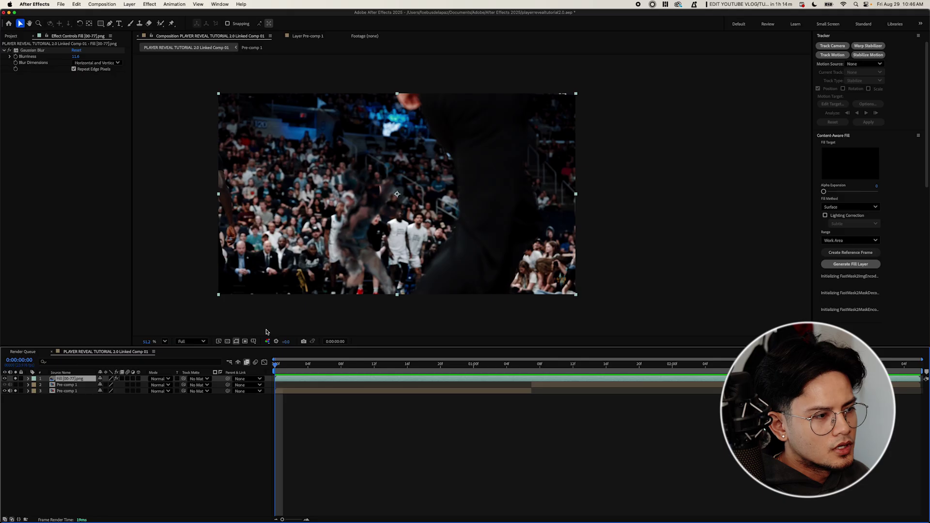
key(ctrl+space)
text(linear)
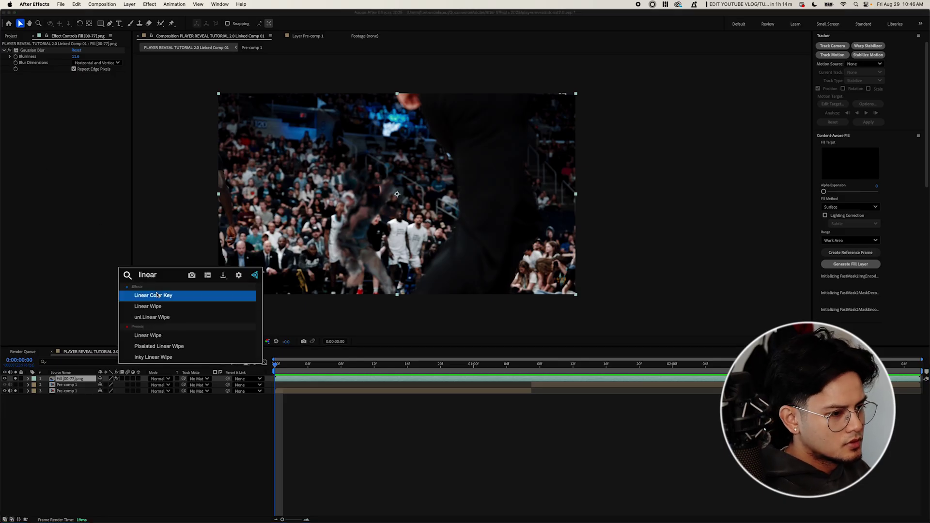
click(147, 307)
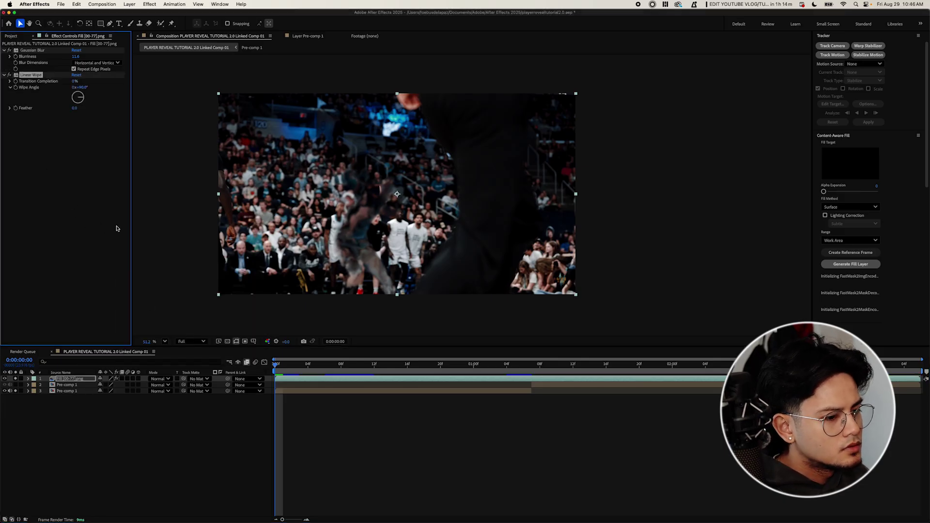
Turn off solo on the fill layer and on the first Pre-comp 1 segment.
drag(275, 366, 342, 366)
click(16, 379)
click(16, 391)
click(16, 391)
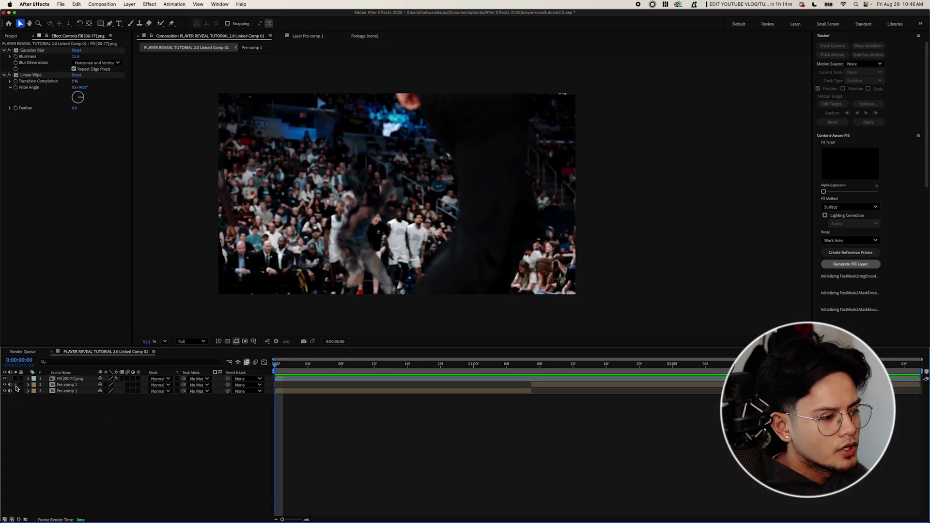
Keyframe the fill layer's Linear Wipe Transition Completion from 0% at the start to 100% at 0:00:00:17.
click(297, 380)
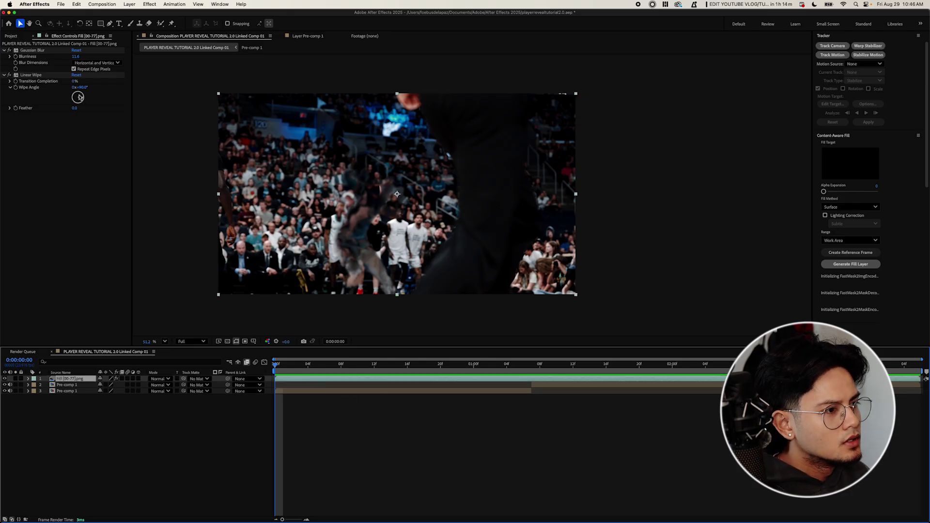
click(15, 81)
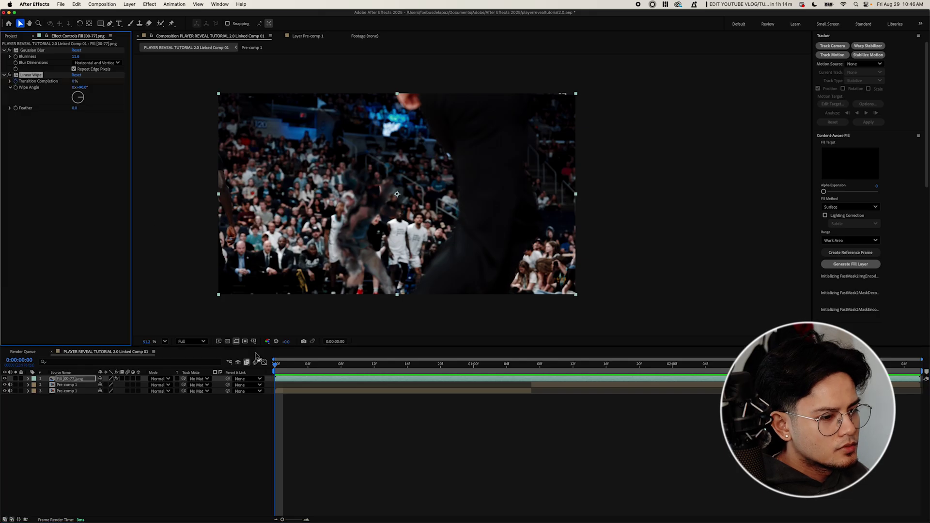
click(285, 381)
key(u)
drag(275, 372, 419, 379)
right_click(159, 229)
click(62, 185)
drag(70, 82, 95, 83)
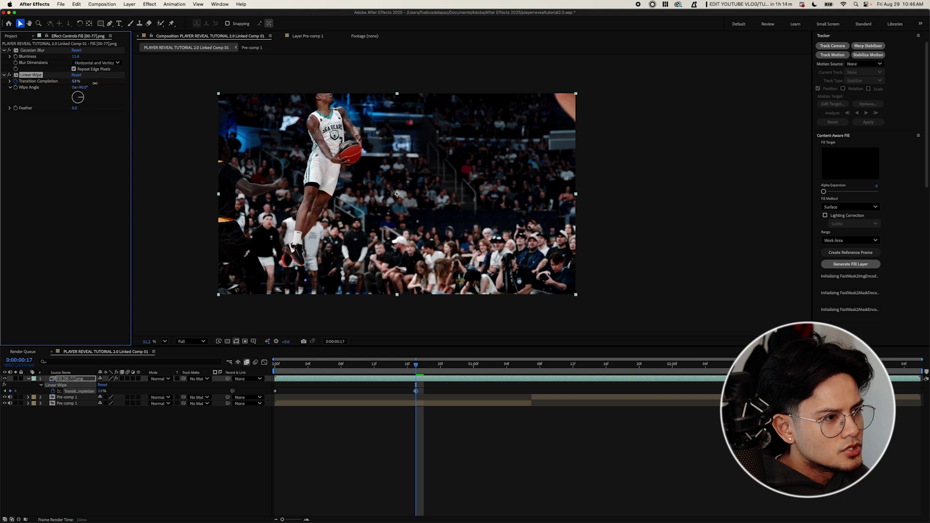
Move the wipe's end keyframe out to about 0:00:01:03 and preview the player reveal repeatedly.
key(space)
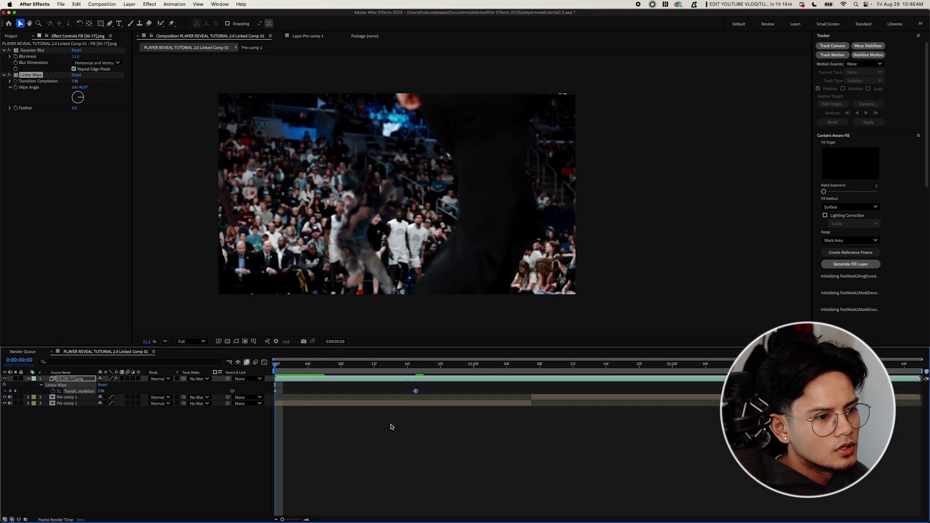
key(space)
drag(415, 391, 498, 391)
key(space)
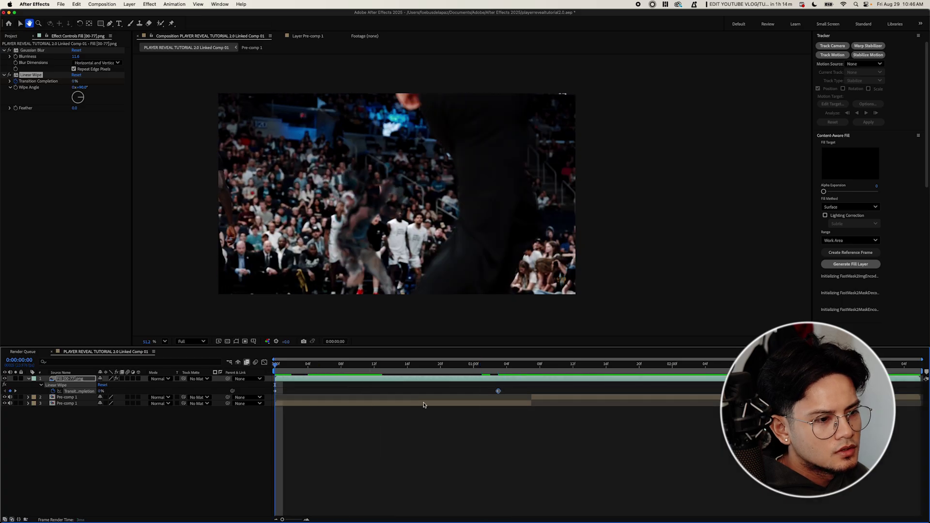
key(space)
key(space)
key(space)
key(space)
key(space)
key(space)
key(space)
key(space)
key(space)
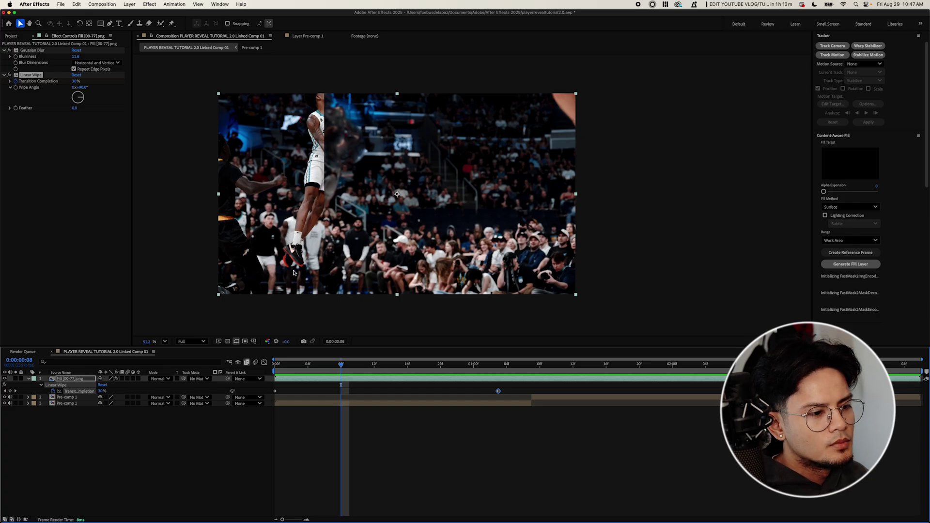
Set the Linear Wipe's Wipe Angle to 0° and preview the vertical reveal from the start.
click(82, 88)
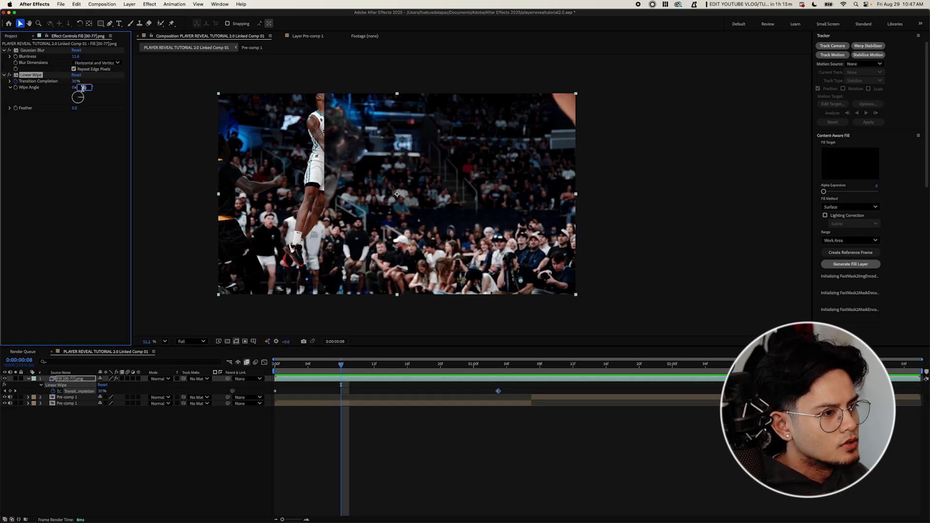
text(0)
key(Return)
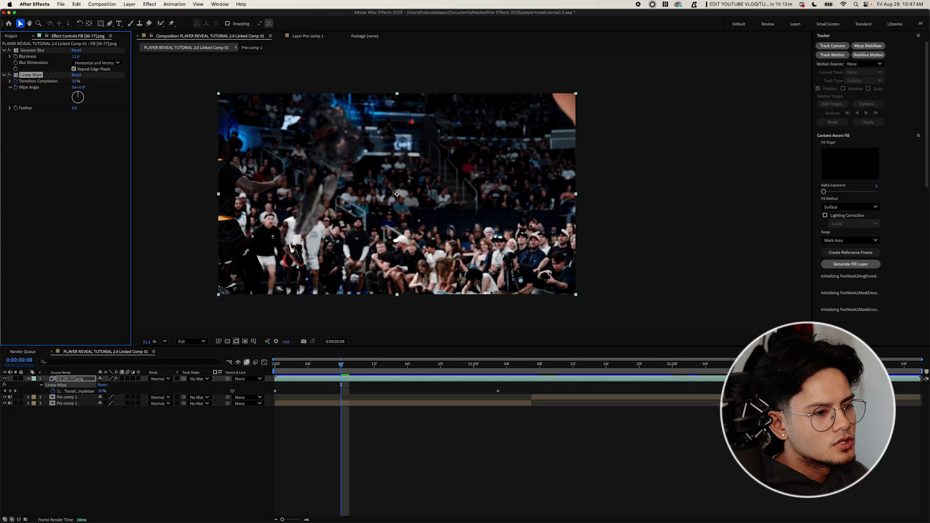
drag(343, 385, 270, 373)
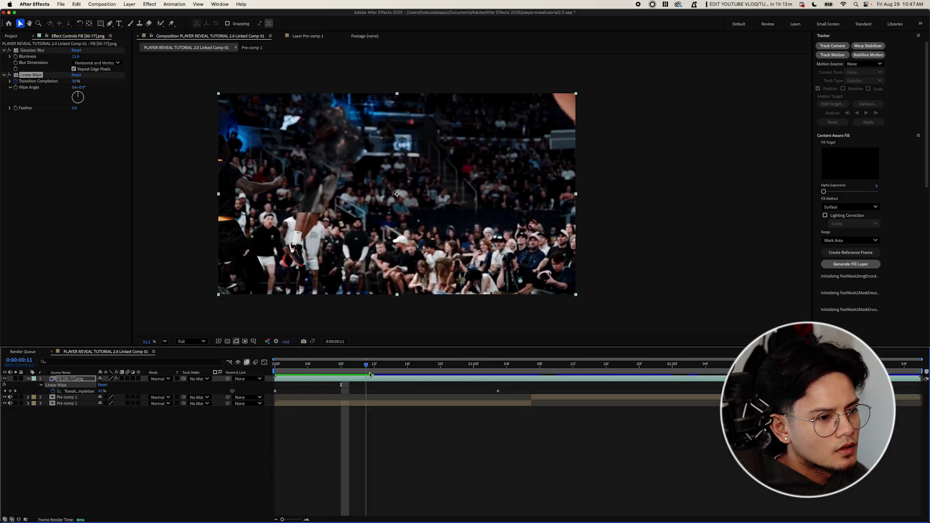
key(space)
key(space)
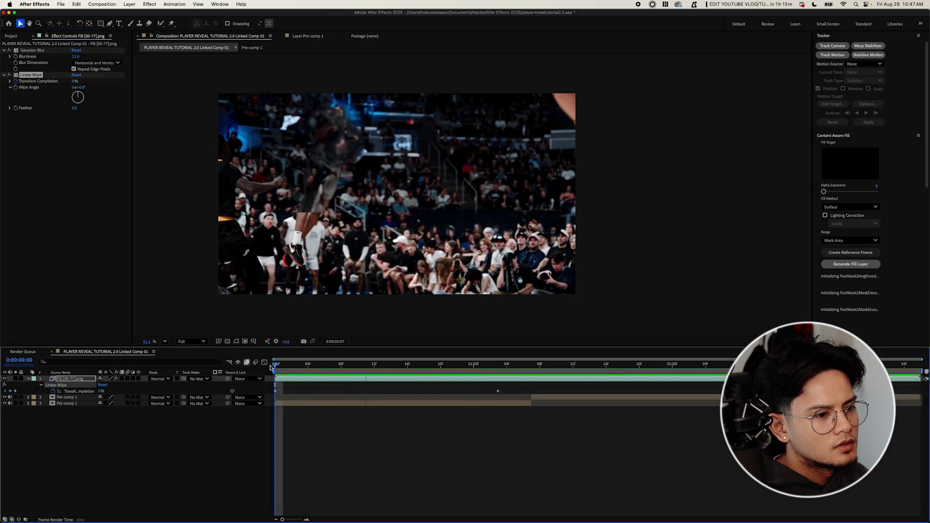
key(space)
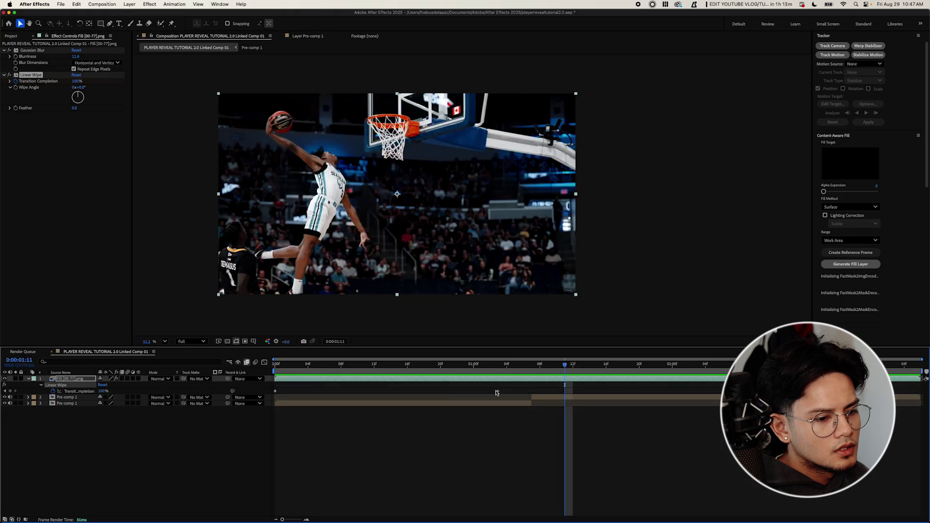
Shorten the wipe by moving its end keyframe back to about 0:00:00:22, previewing the timing along the way.
drag(497, 392, 464, 391)
key(space)
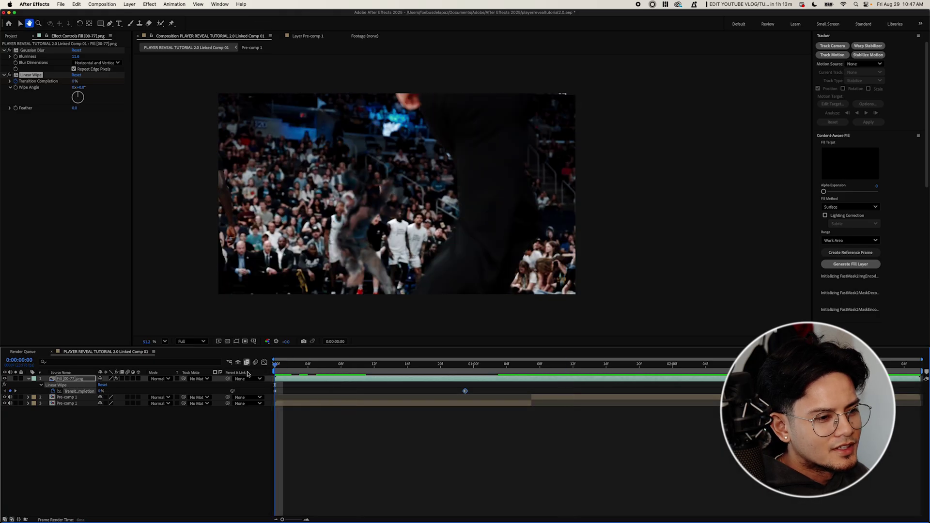
key(space)
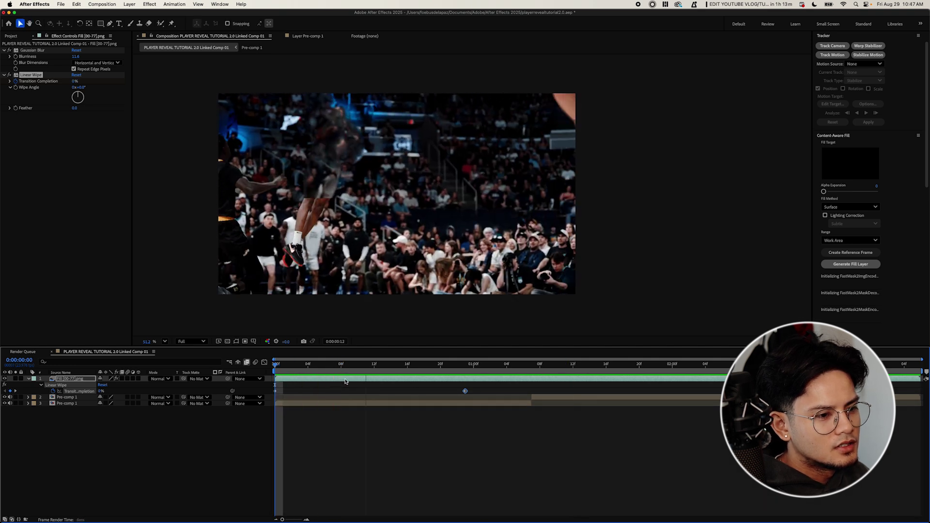
drag(465, 390, 440, 391)
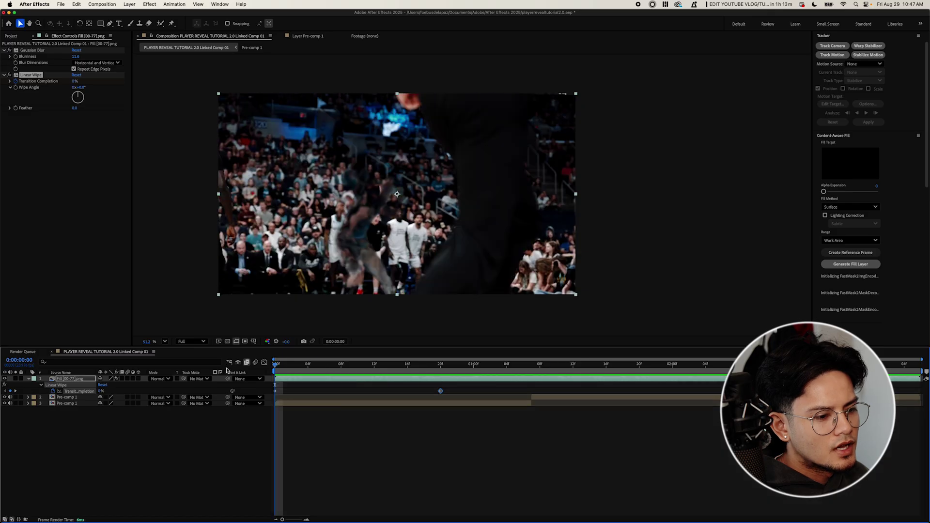
key(space)
drag(477, 388, 273, 398)
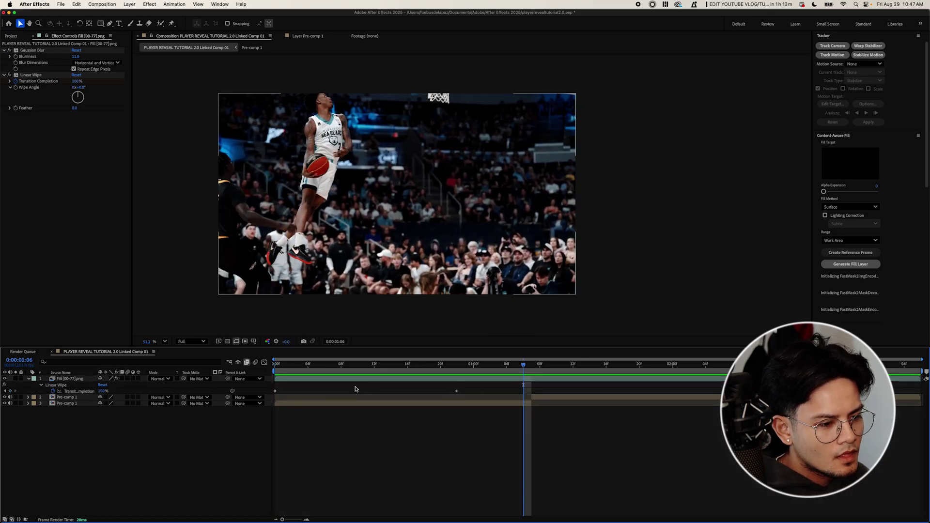
Set the Linear Wipe's Feather to 68 and preview the softened edge of the reveal.
drag(355, 364, 375, 371)
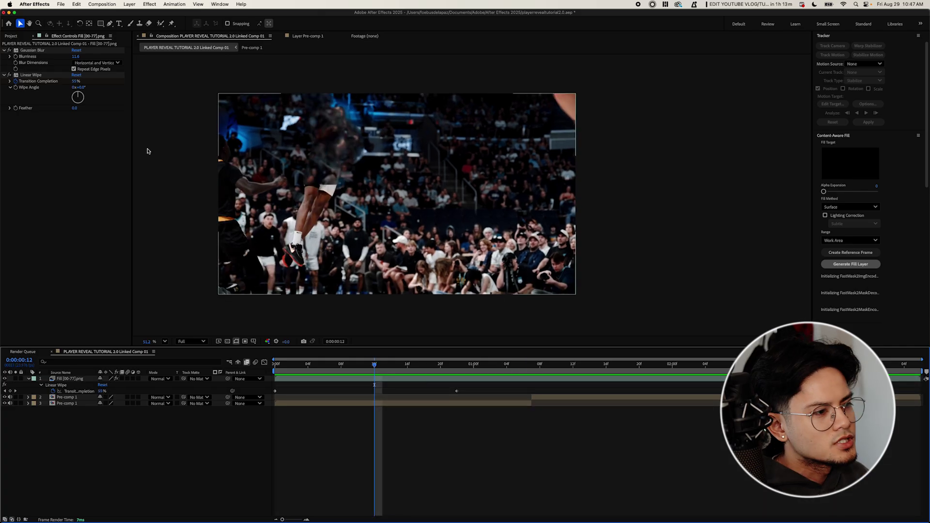
drag(76, 108, 88, 109)
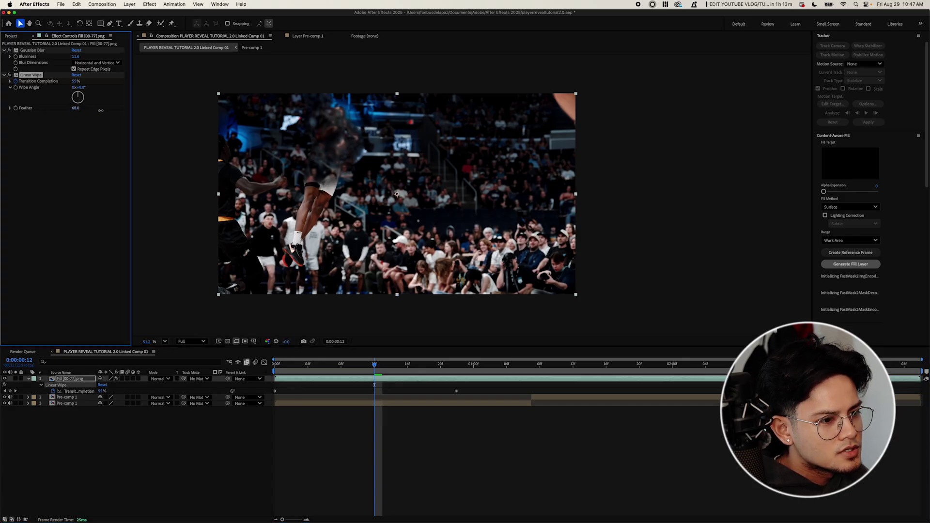
drag(321, 366, 274, 365)
key(space)
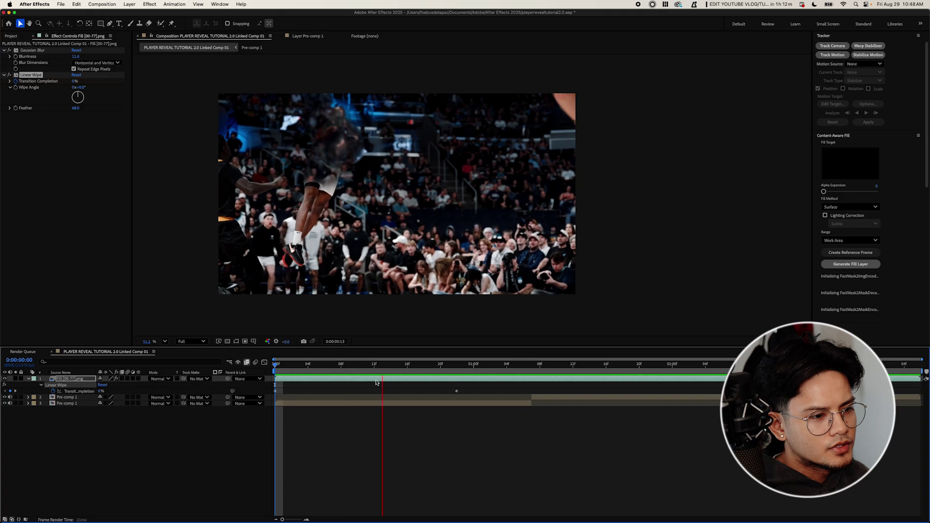
key(space)
drag(336, 365, 273, 365)
Apply Easy Ease to both Transition Completion keyframes and preview the eased reveal.
drag(473, 388, 270, 402)
key(F9)
click(380, 443)
key(space)
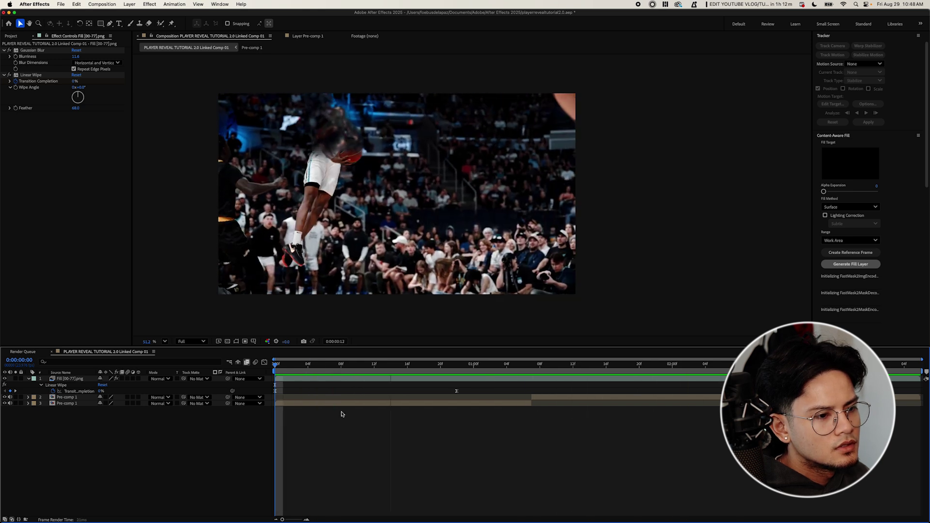
click(418, 366)
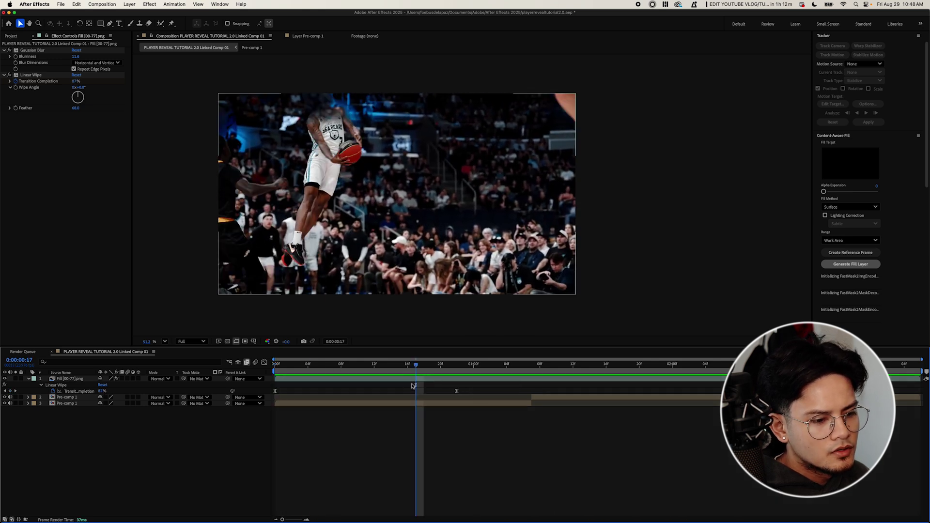
key(space)
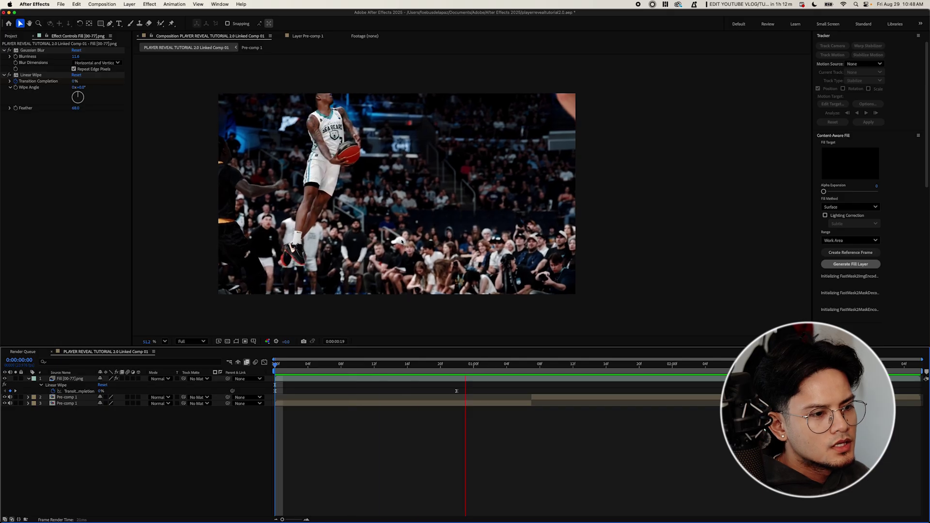
key(space)
Lengthen the first wipe keyframe's outgoing ease in the speed graph to about half the wipe's duration, and preview it.
drag(370, 367, 272, 401)
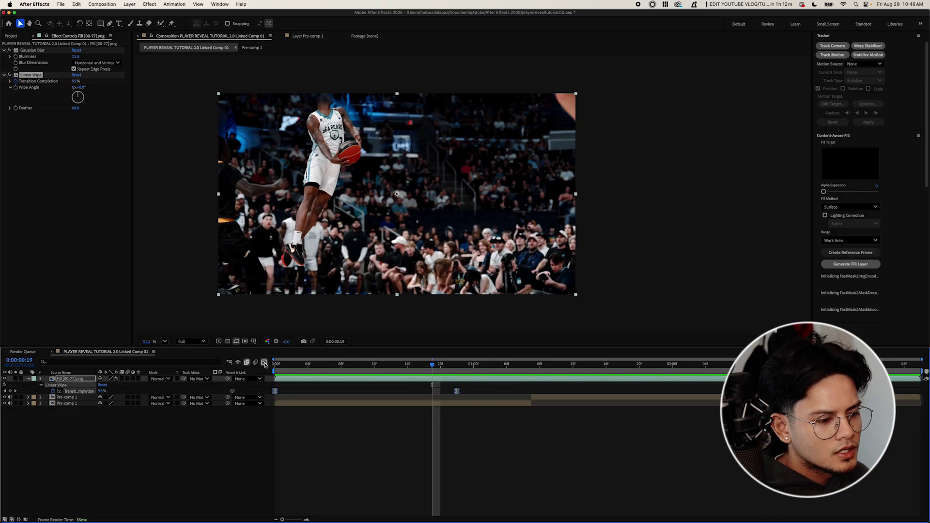
click(264, 363)
drag(307, 496, 367, 496)
key(space)
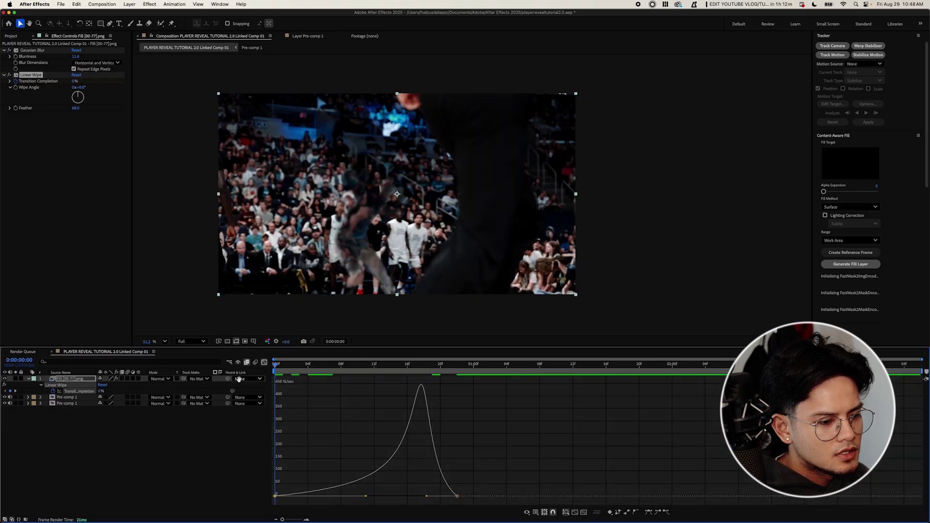
key(space)
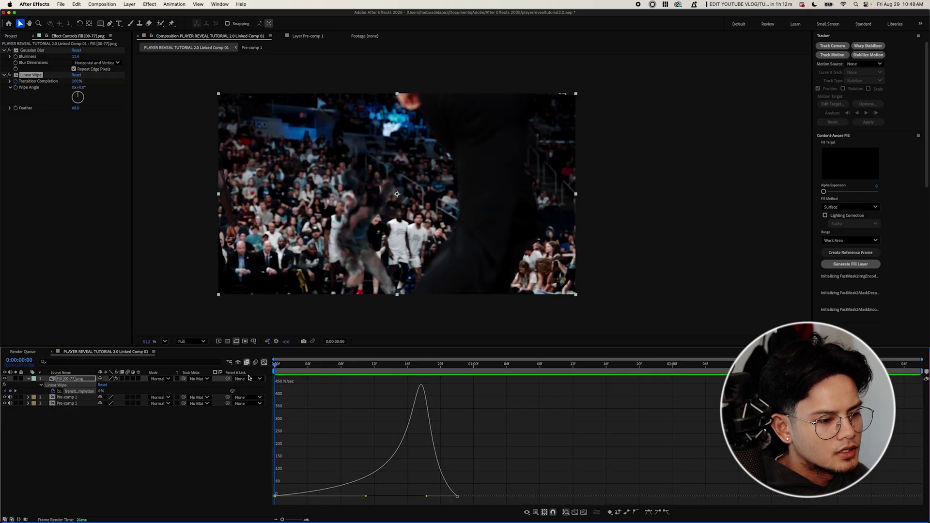
key(space)
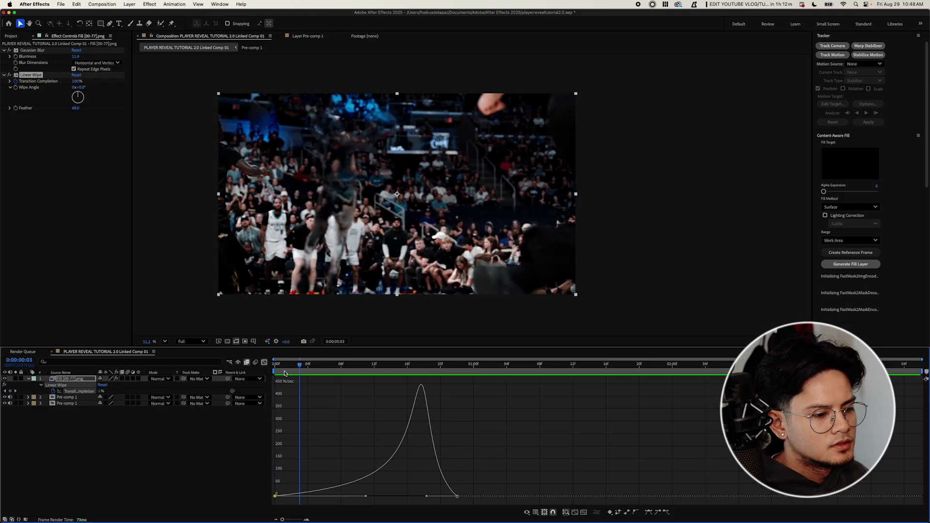
key(space)
click(275, 367)
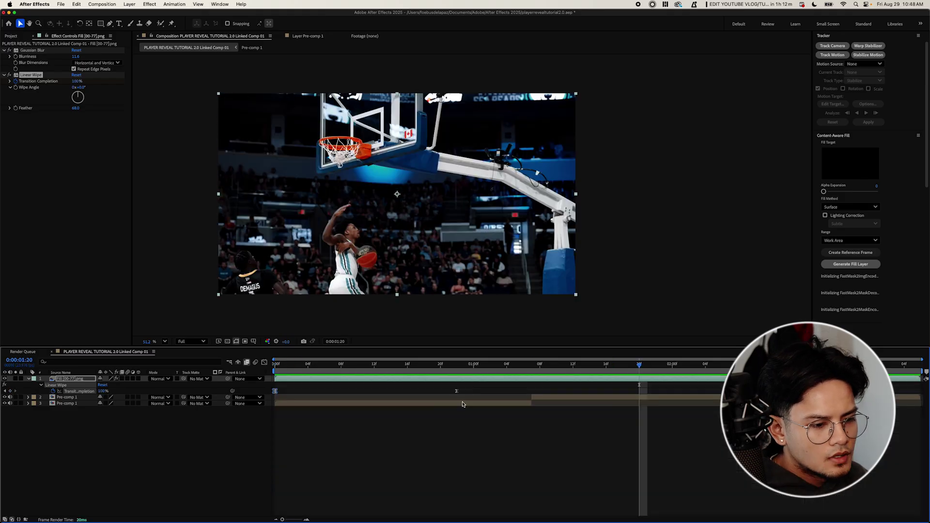
Extend the wipe by moving its end keyframe to about 0:00:01:09 and preview the slower reveal.
click(457, 392)
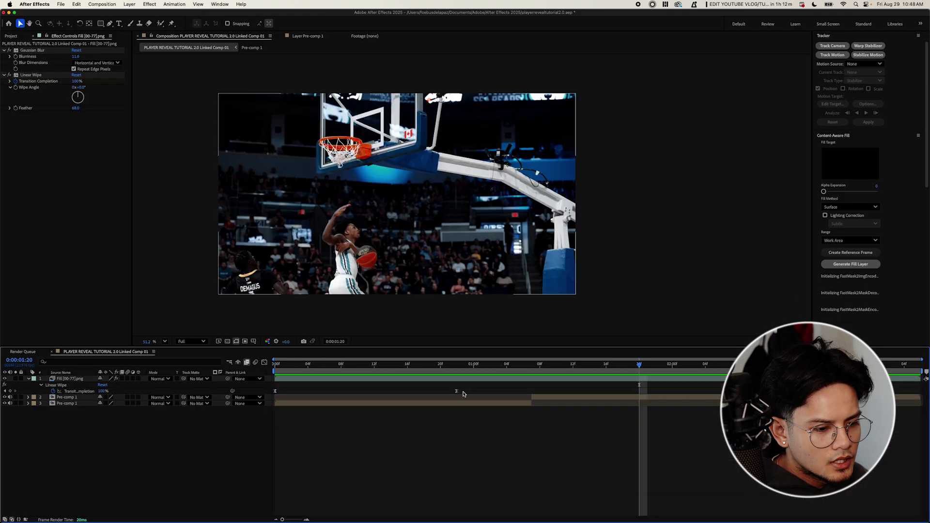
drag(458, 391, 511, 393)
key(space)
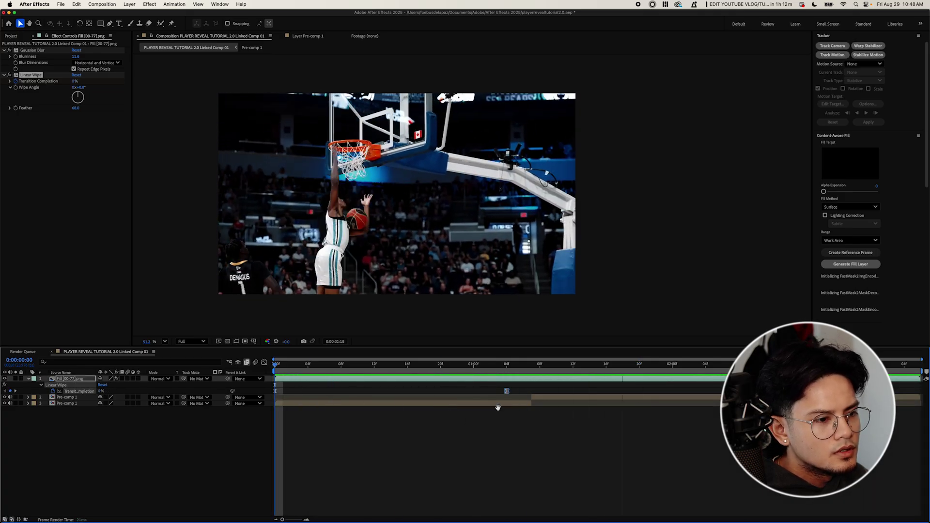
drag(507, 391, 547, 391)
key(space)
key(space)
drag(353, 364, 274, 365)
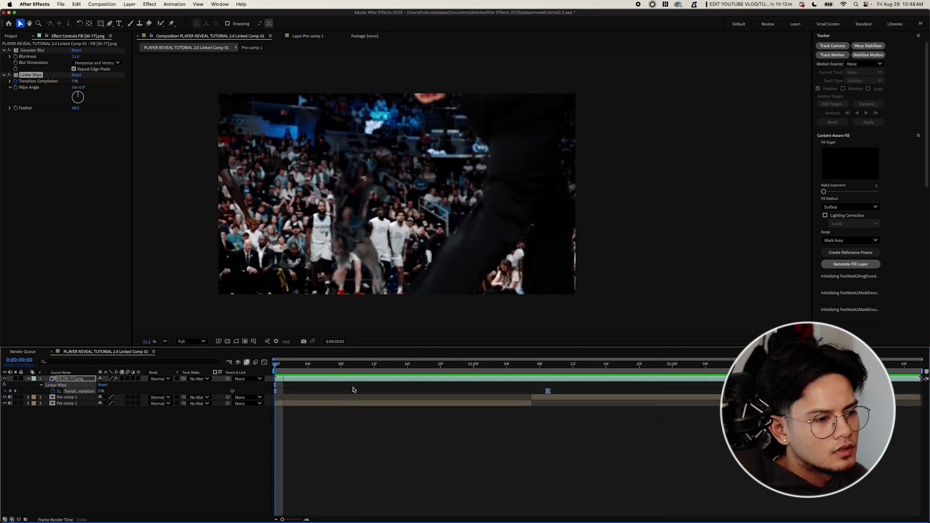
key(space)
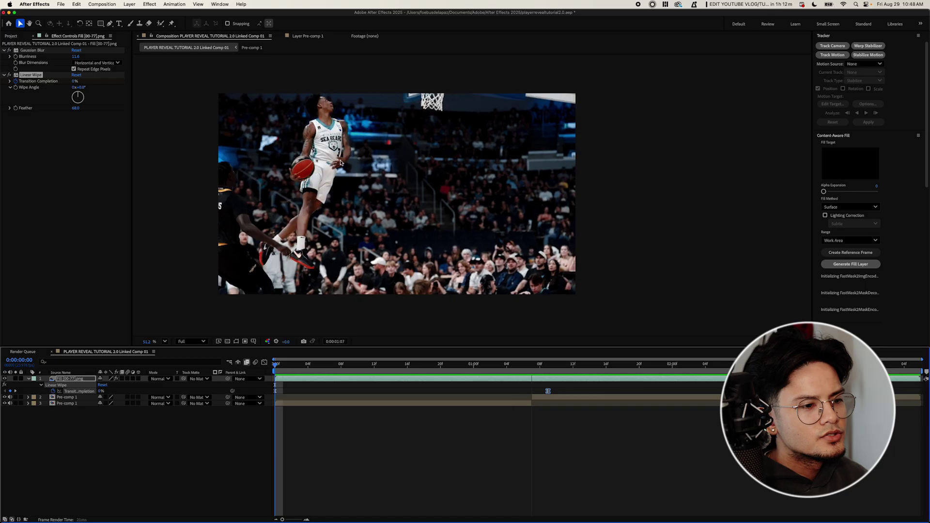
click(482, 366)
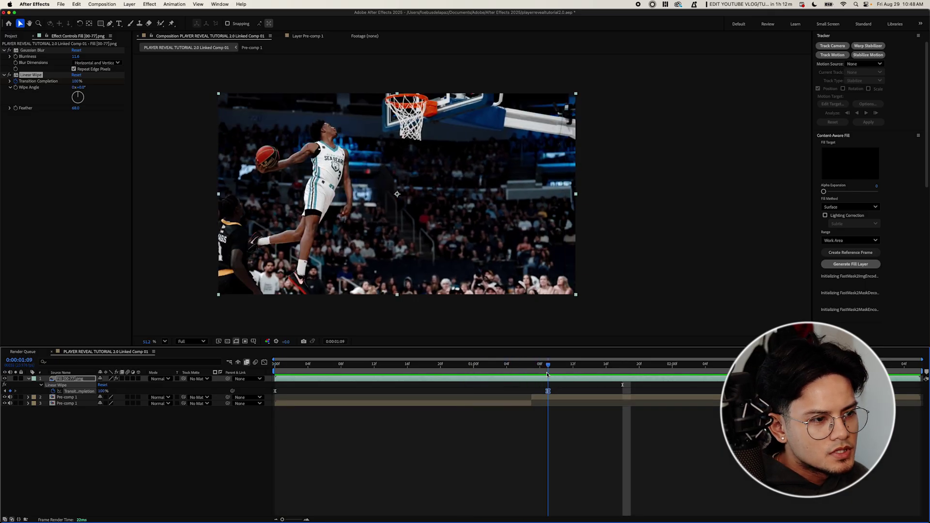
key(space)
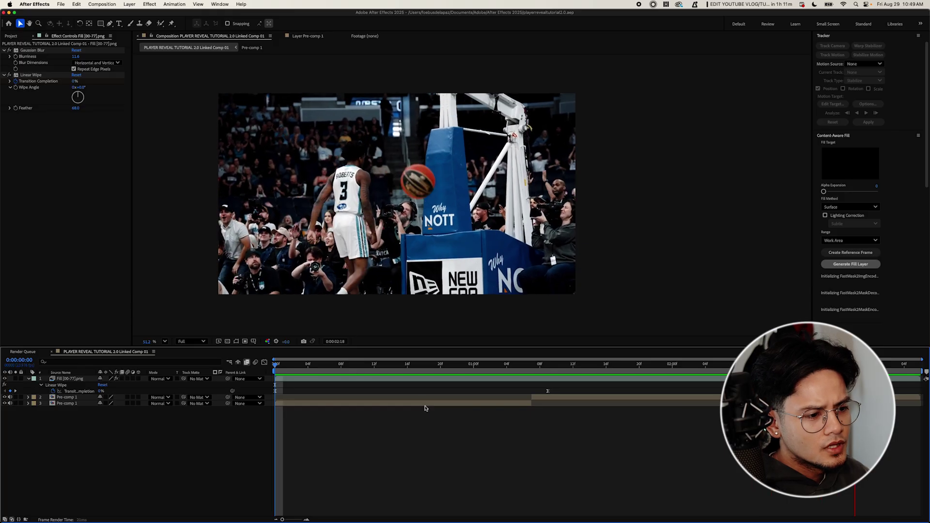
key(space)
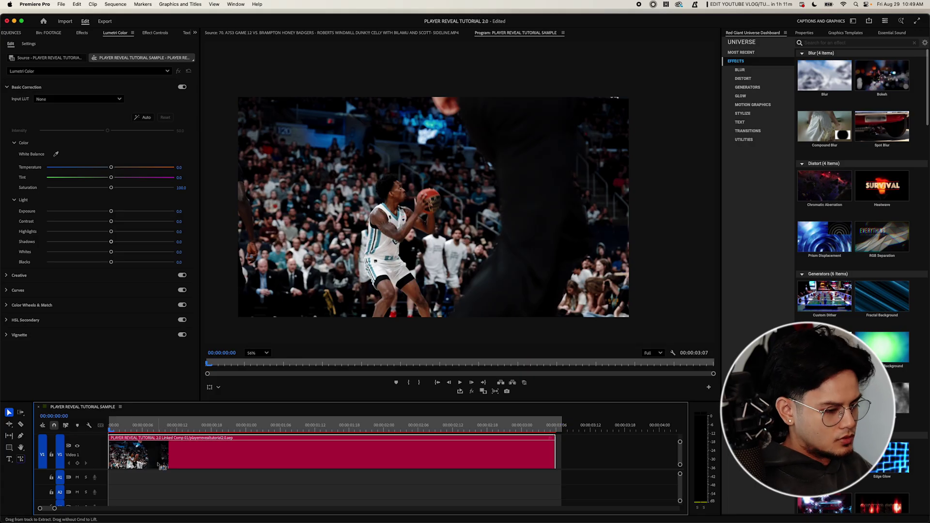
Switch to Premiere Pro and render the preview of the PLAYER REVEAL TUTORIAL SAMPLE sequence with the linked composition.
key(super+minus)
key(super+minus)
key(super+minus)
click(207, 448)
key(minus)
key(minus)
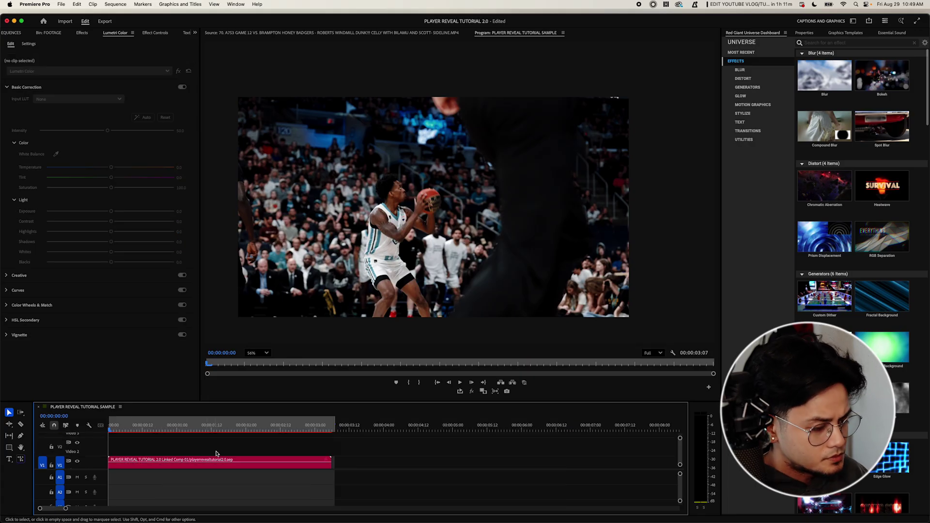
key(Return)
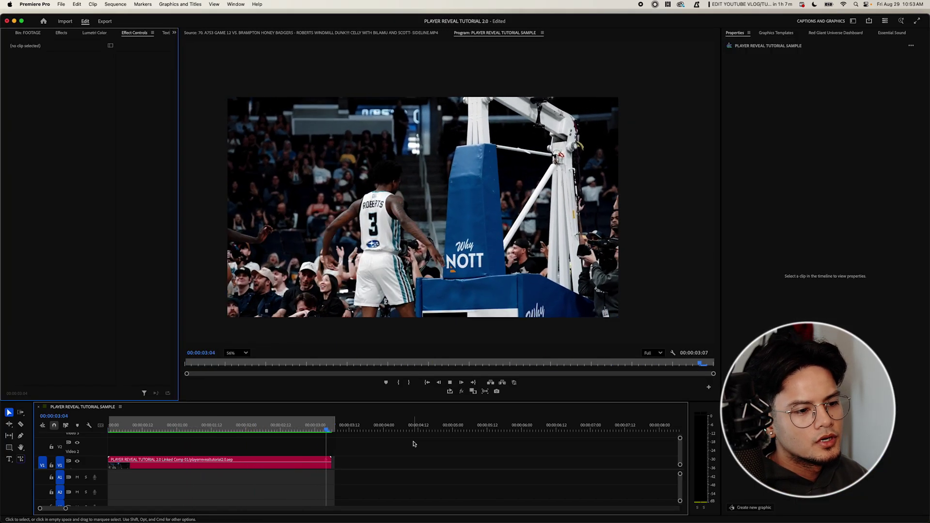
Preview the sequence and split the linked composition clip at about 0:00:00:20 and at 0:00:01:14.
key(Home)
key(space)
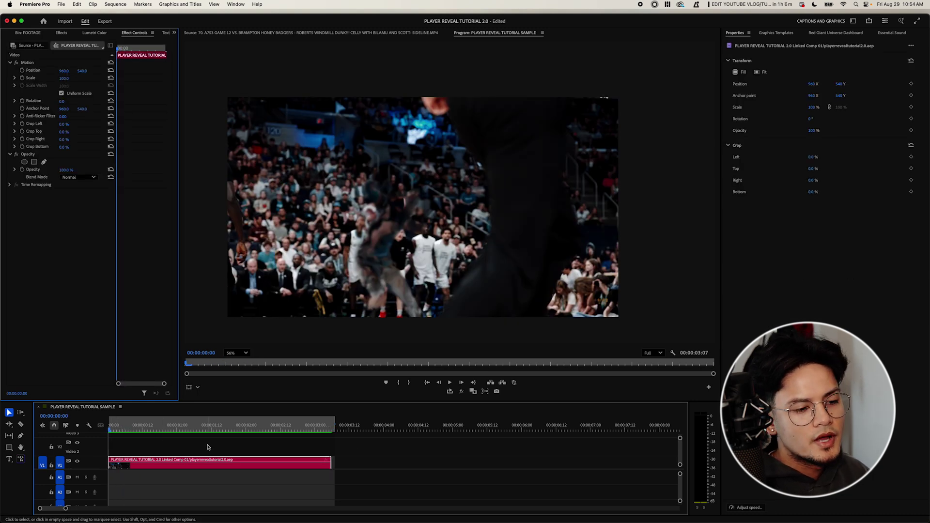
key(space)
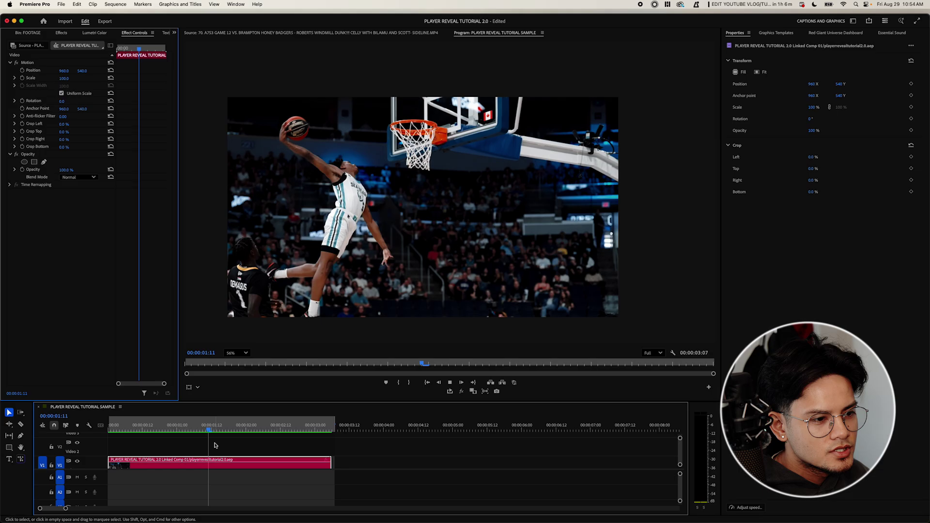
drag(110, 428, 218, 431)
key(super+k)
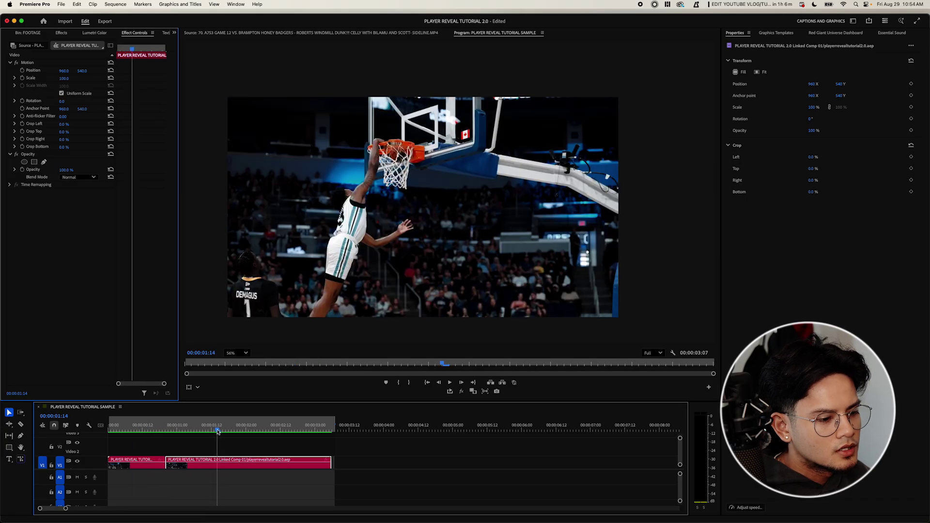
key(super+k)
Apply the Intense Shake + Flicker preset to the middle segment and preview it from the preceding segment.
key(Home)
key(space)
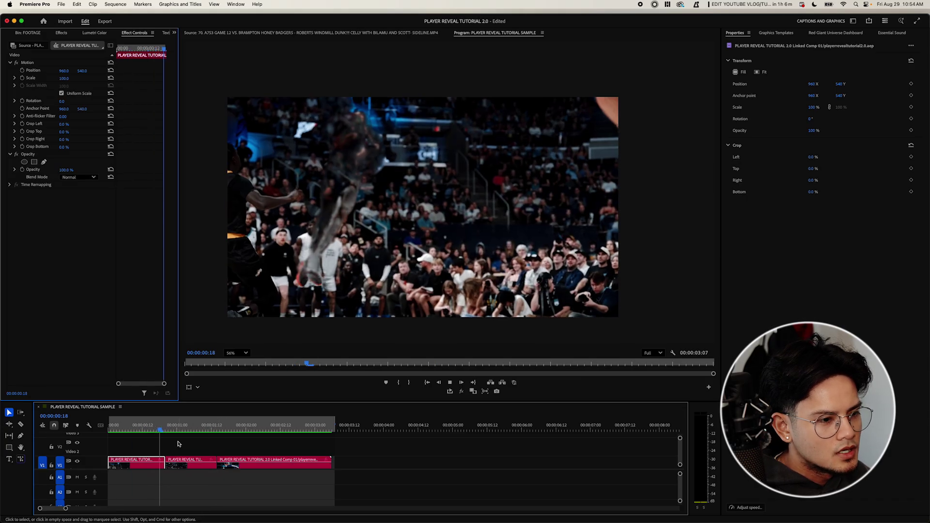
key(space)
click(174, 429)
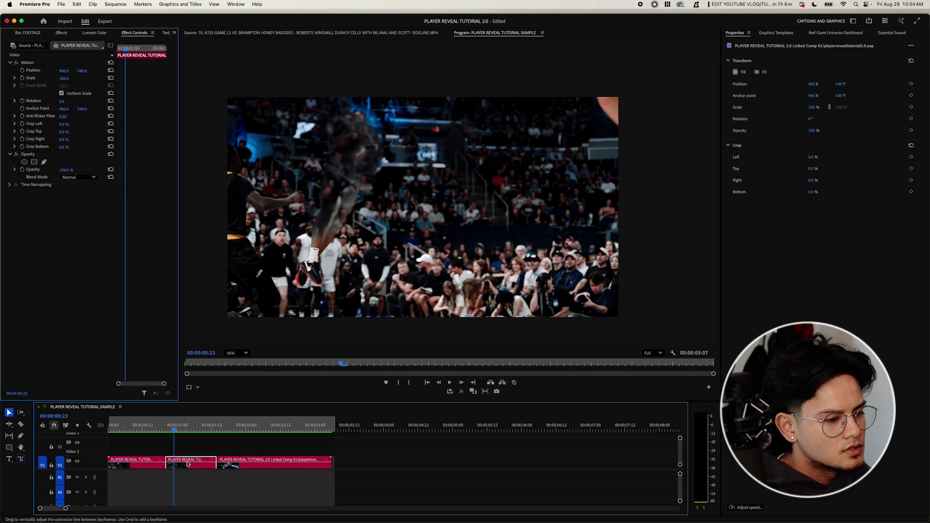
key(shift+7)
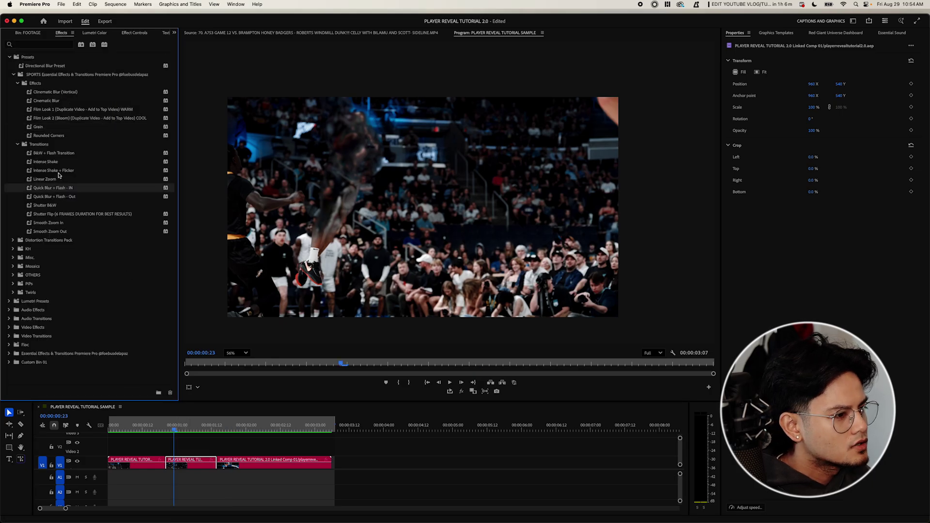
drag(186, 465, 187, 464)
click(158, 425)
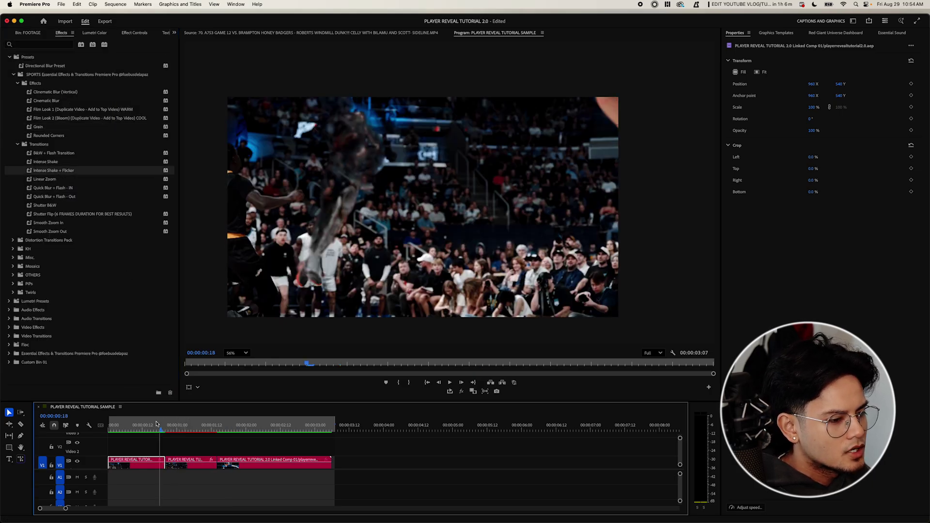
key(space)
click(113, 428)
key(space)
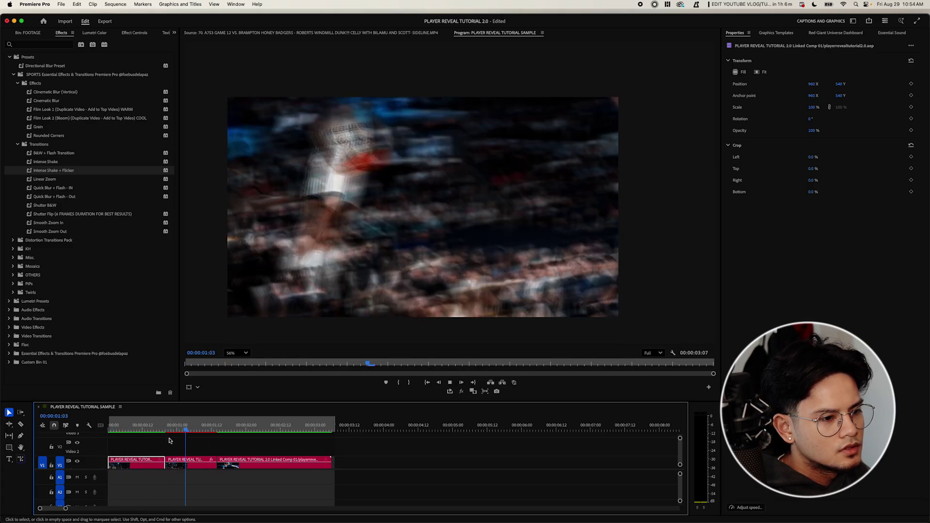
click(136, 428)
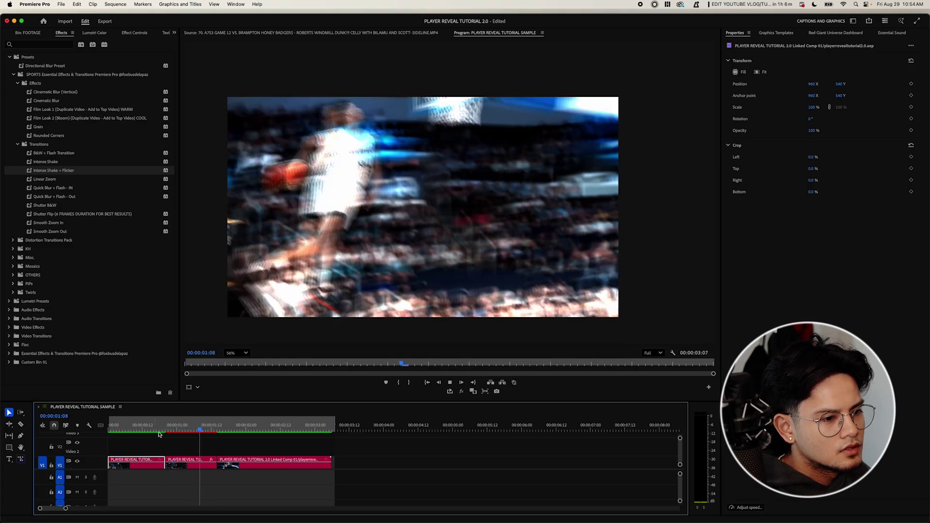
key(space)
Disable the Transform effect of the Intense Shake + Flicker preset on the middle segment.
click(197, 448)
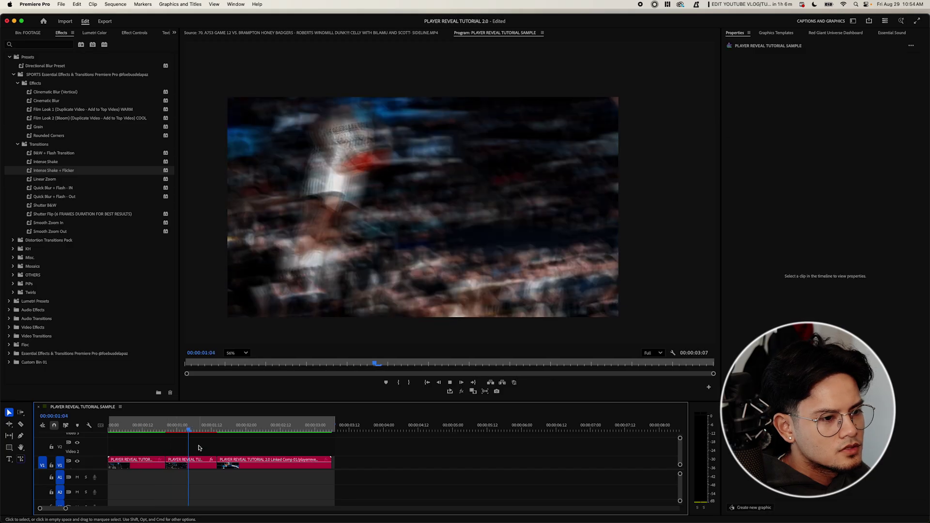
click(194, 462)
click(184, 430)
drag(196, 434, 181, 430)
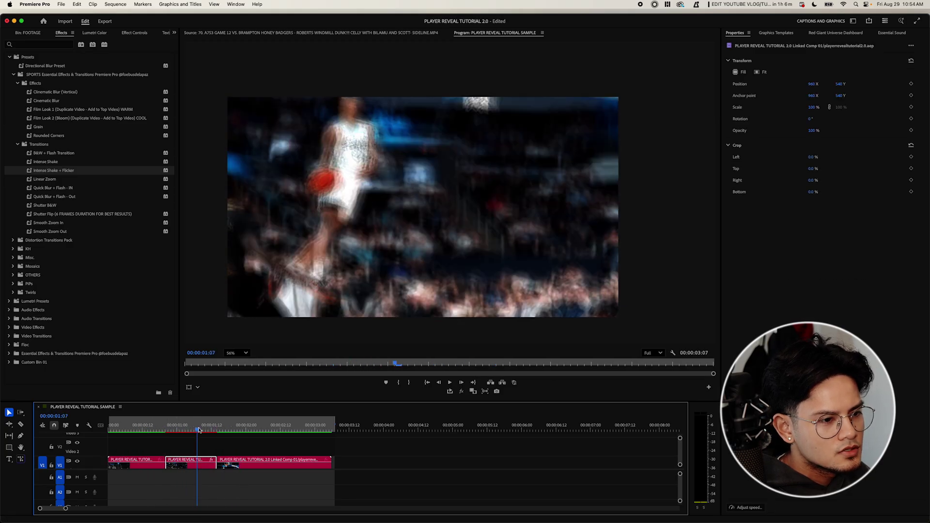
key(shift+5)
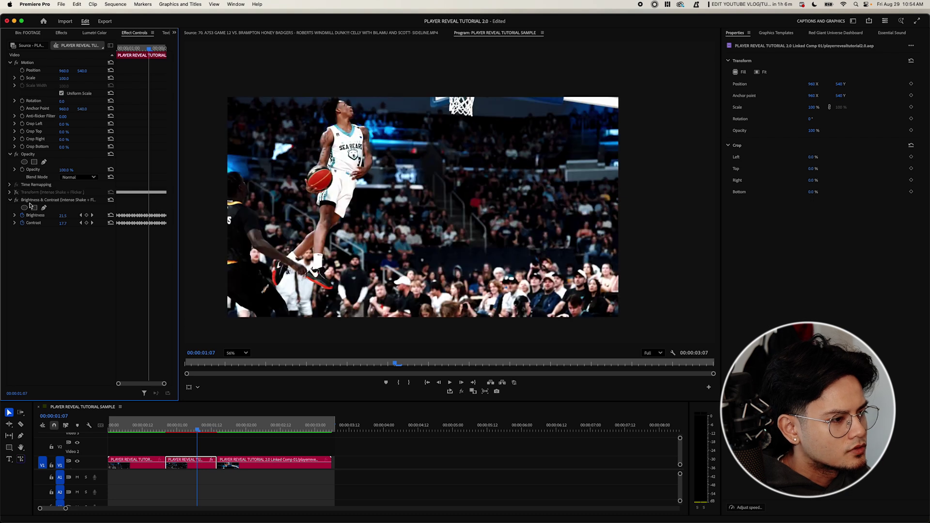
Play the first and middle segments to check how the flicker looks without the shake.
click(196, 448)
key(Home)
key(space)
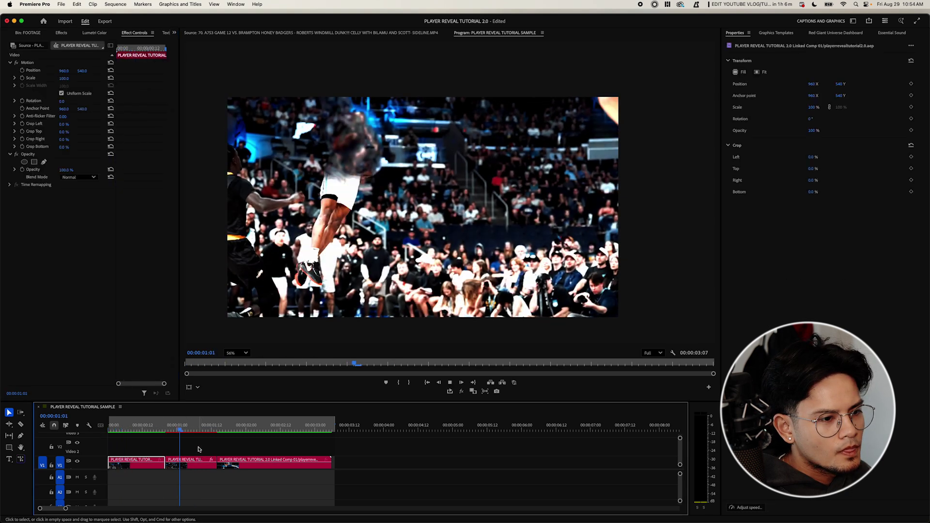
key(space)
click(110, 424)
key(space)
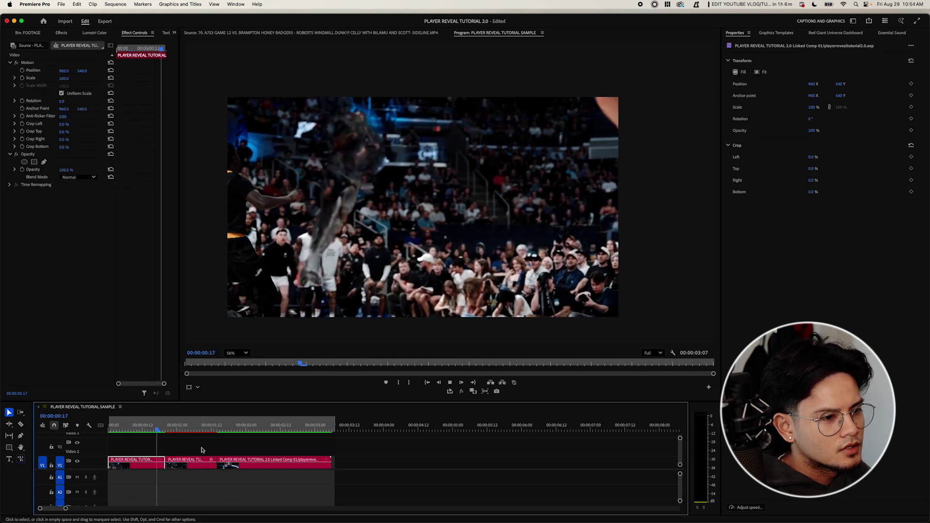
click(111, 426)
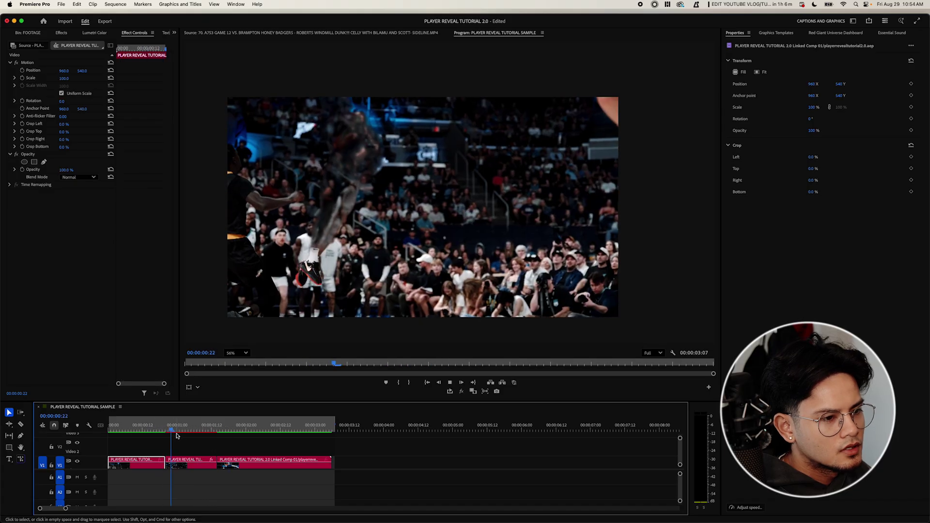
key(space)
Apply the Quick Blur + Flash - Out preset to the first segment and preview the transition into the reveal.
click(151, 428)
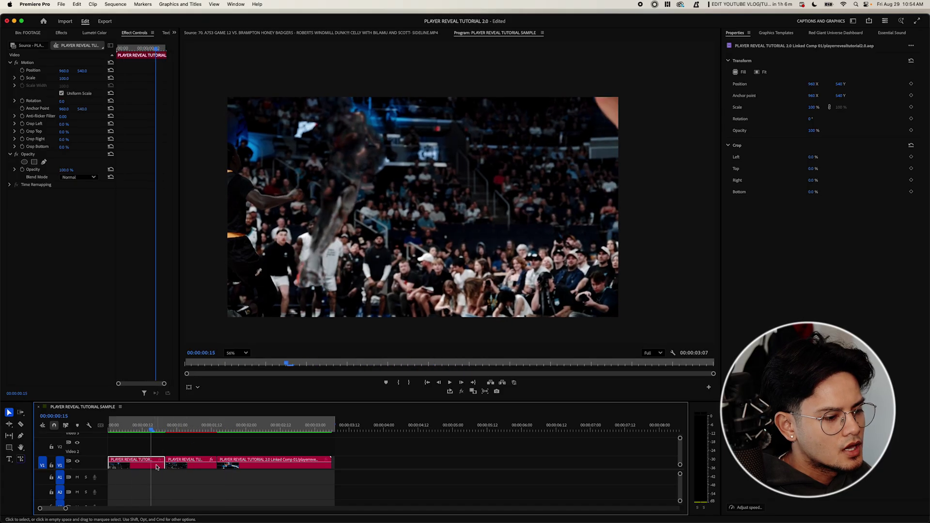
key(shift+7)
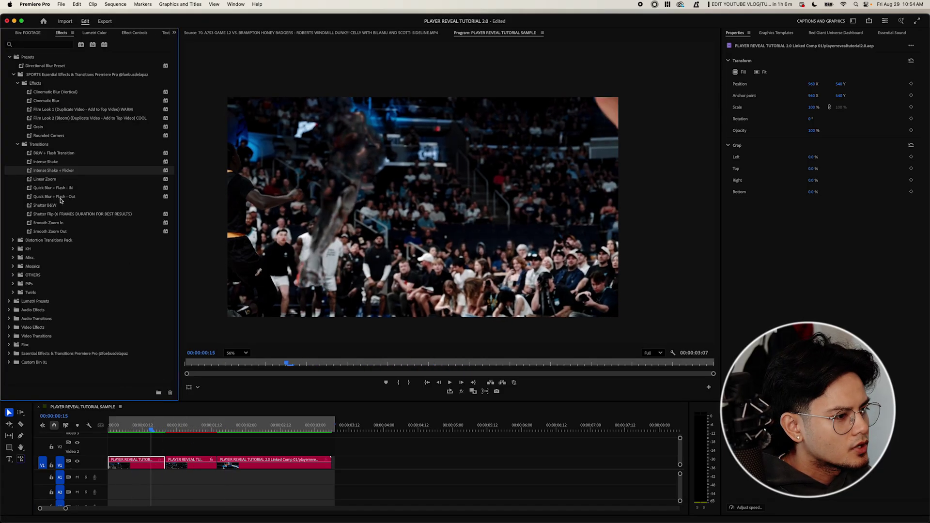
drag(160, 450, 155, 466)
mouse_move(145, 428)
mouse_down()
mouse_move(172, 435)
mouse_move(147, 438)
mouse_up()
key(space)
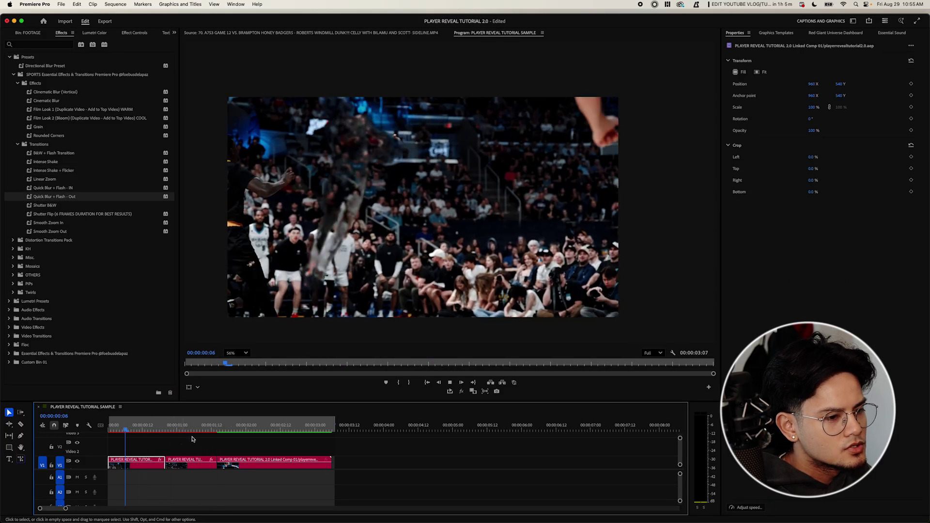
click(132, 429)
key(space)
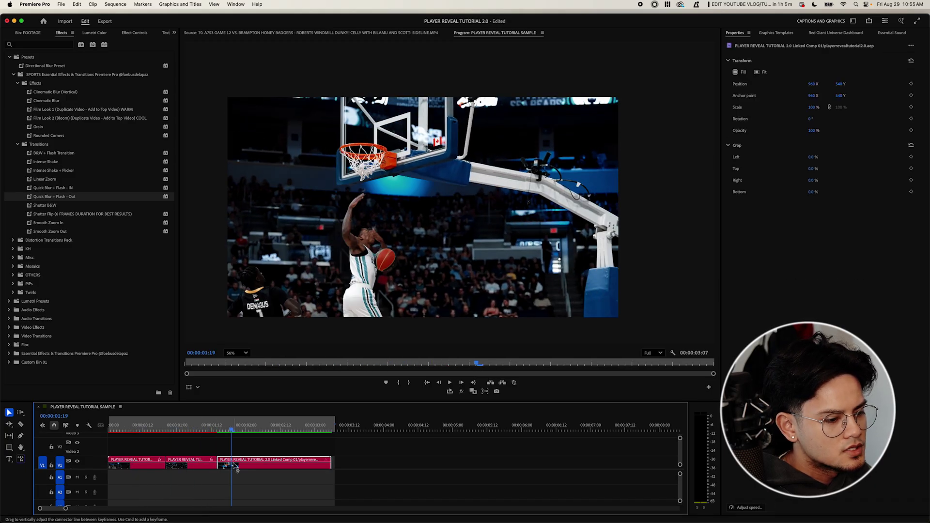
Apply the Quick Blur + Flash - IN preset to the last segment and preview the result.
drag(59, 190, 225, 461)
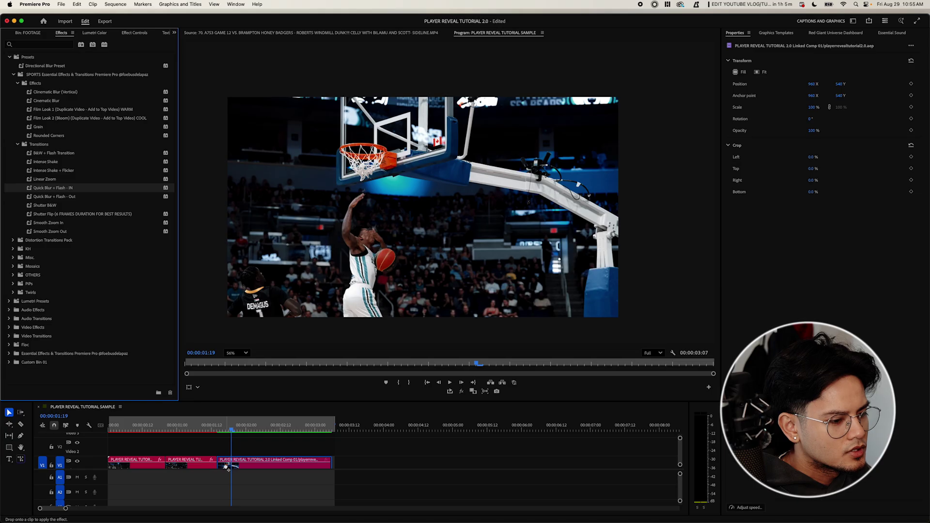
key(space)
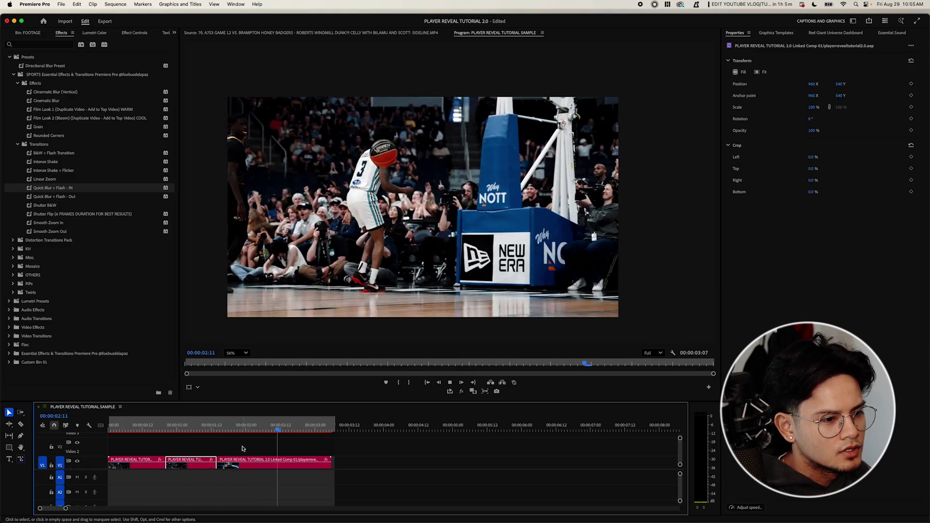
key(space)
click(197, 447)
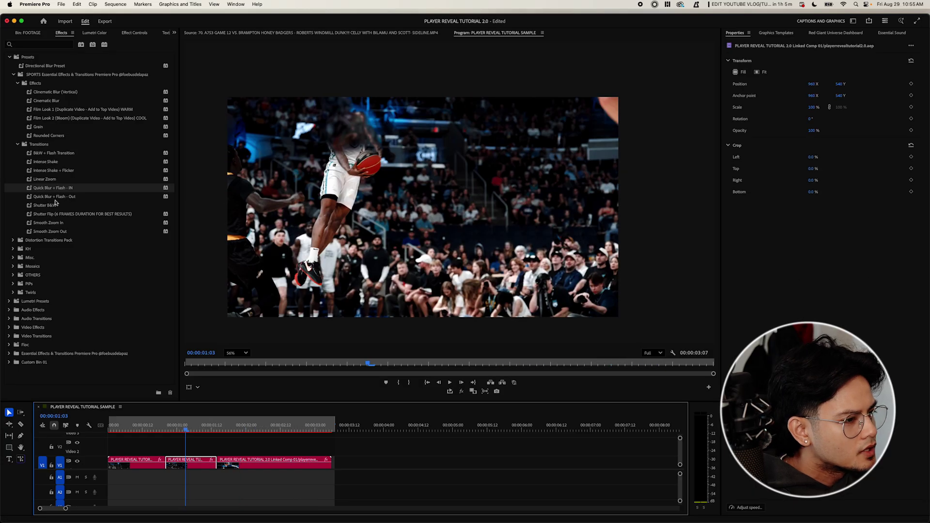
Add the B&W + Flash Transition preset to the middle segment and preview the sequence from the start.
click(55, 204)
click(53, 154)
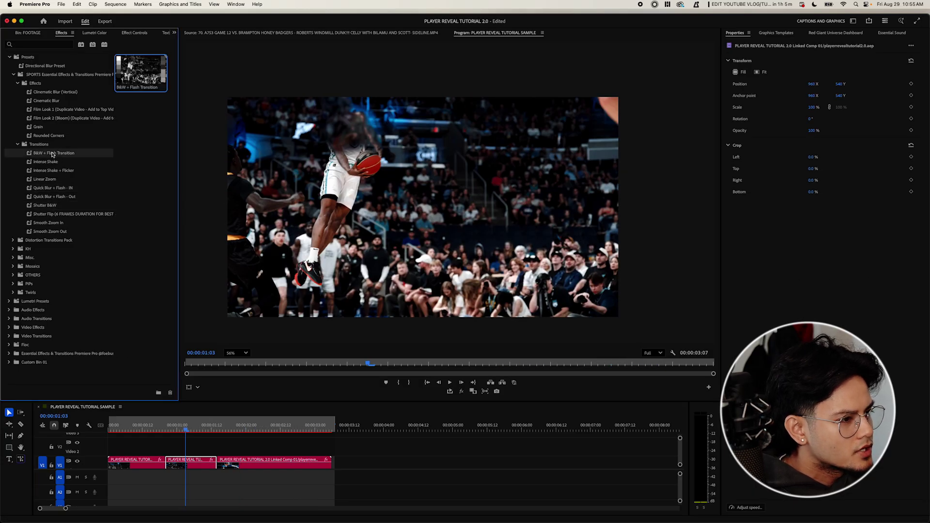
drag(191, 459, 191, 460)
drag(164, 427, 99, 432)
key(space)
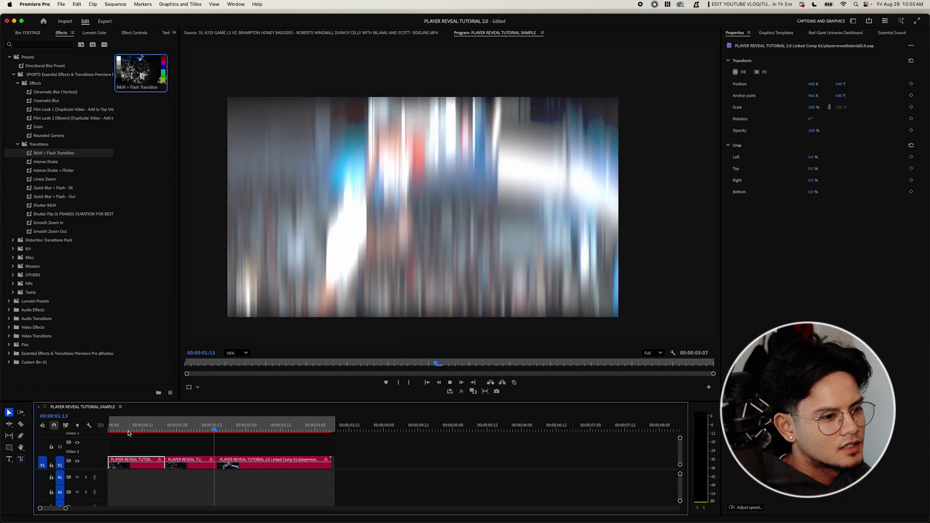
click(250, 446)
Render the sequence preview with all the presets applied and play back the finished reveal.
key(Return)
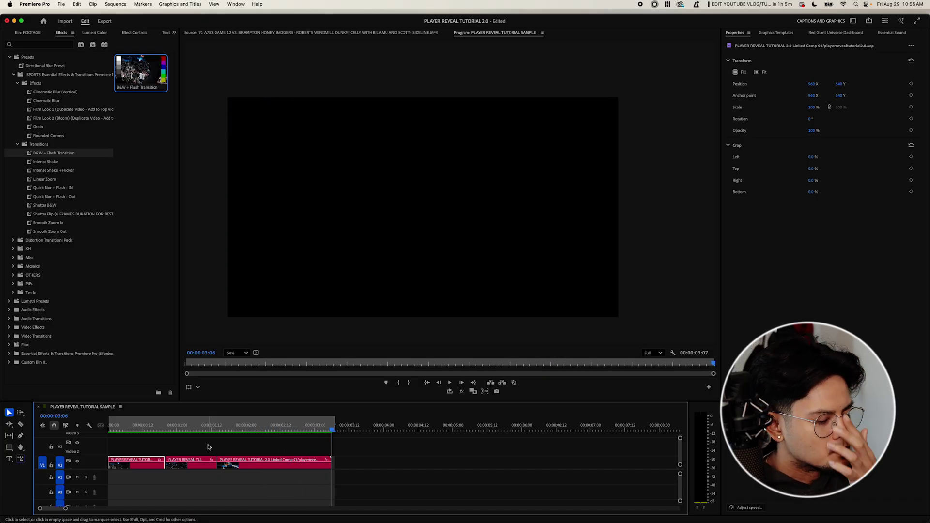
key(space)
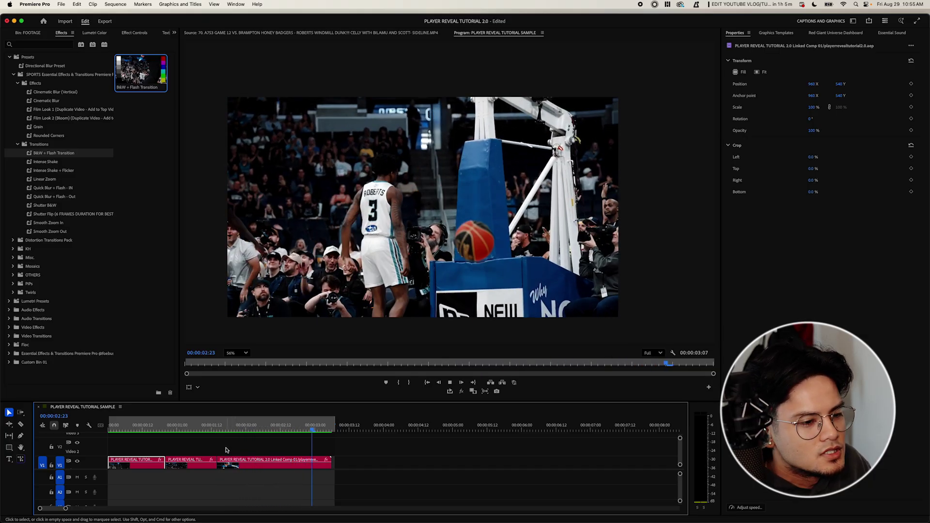
key(space)
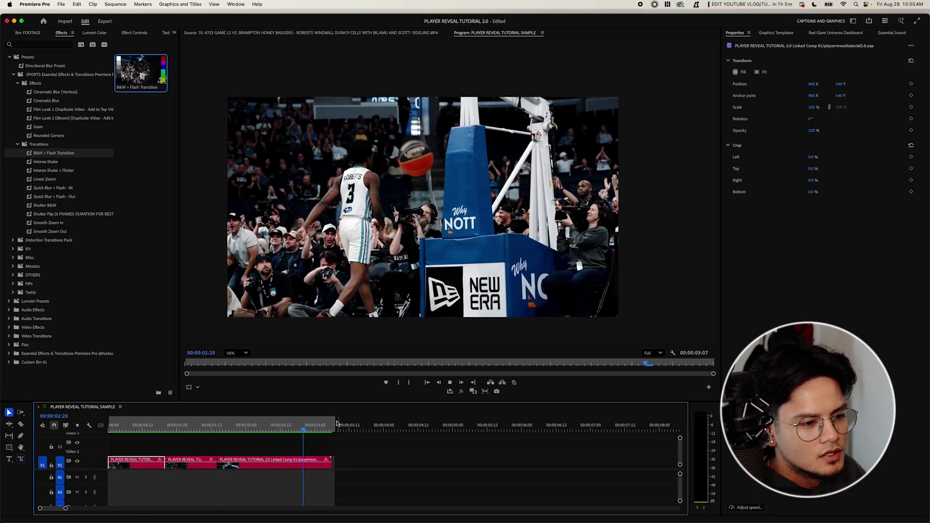
key(space)
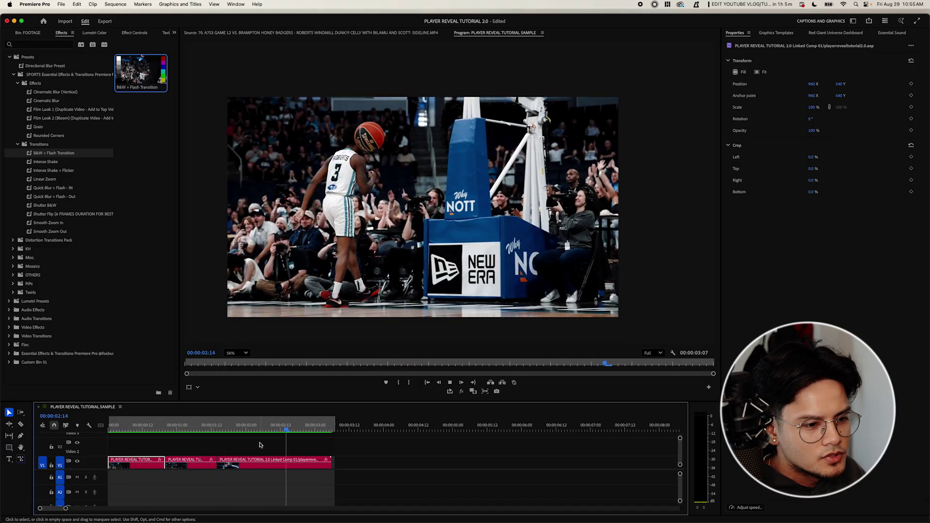
key(space)
key(space)
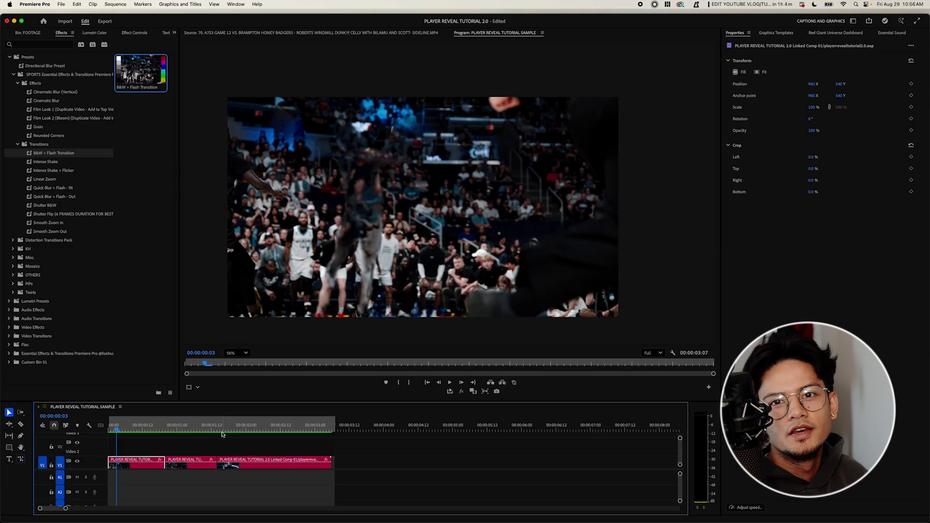
click(209, 438)
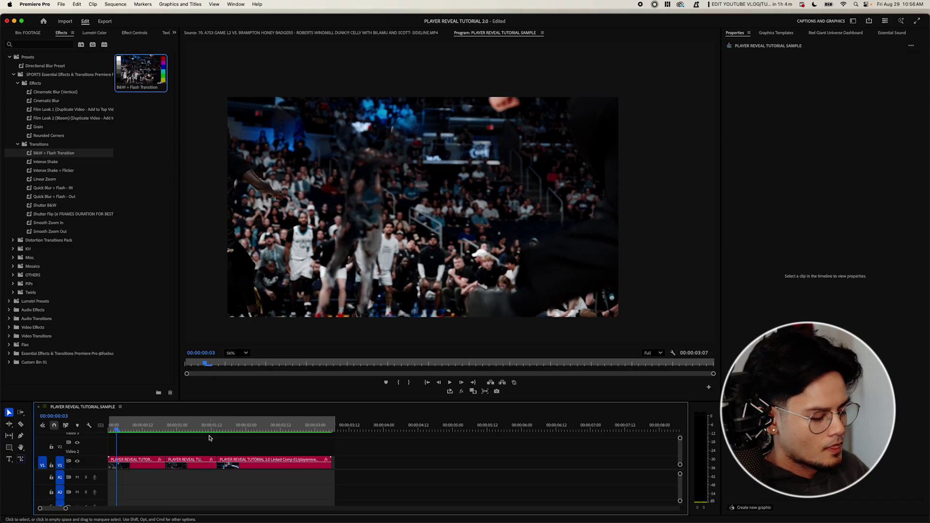